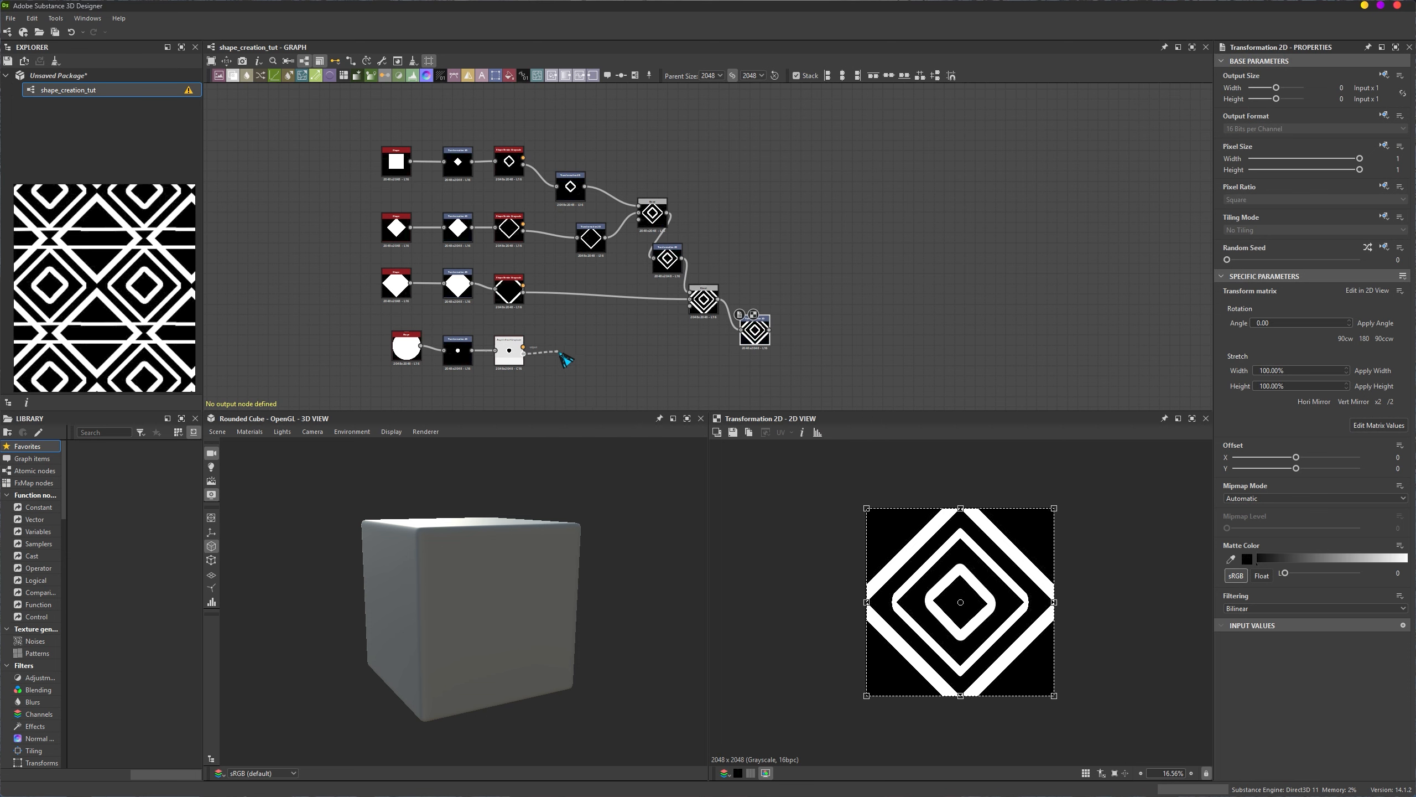
# Step: Add a Transformation 2D node to the circle branch's Shape Stroke output and place it beside that node
pyautogui.moveTo(565, 358); pyautogui.dragTo(567, 355)
pyautogui.write('t')
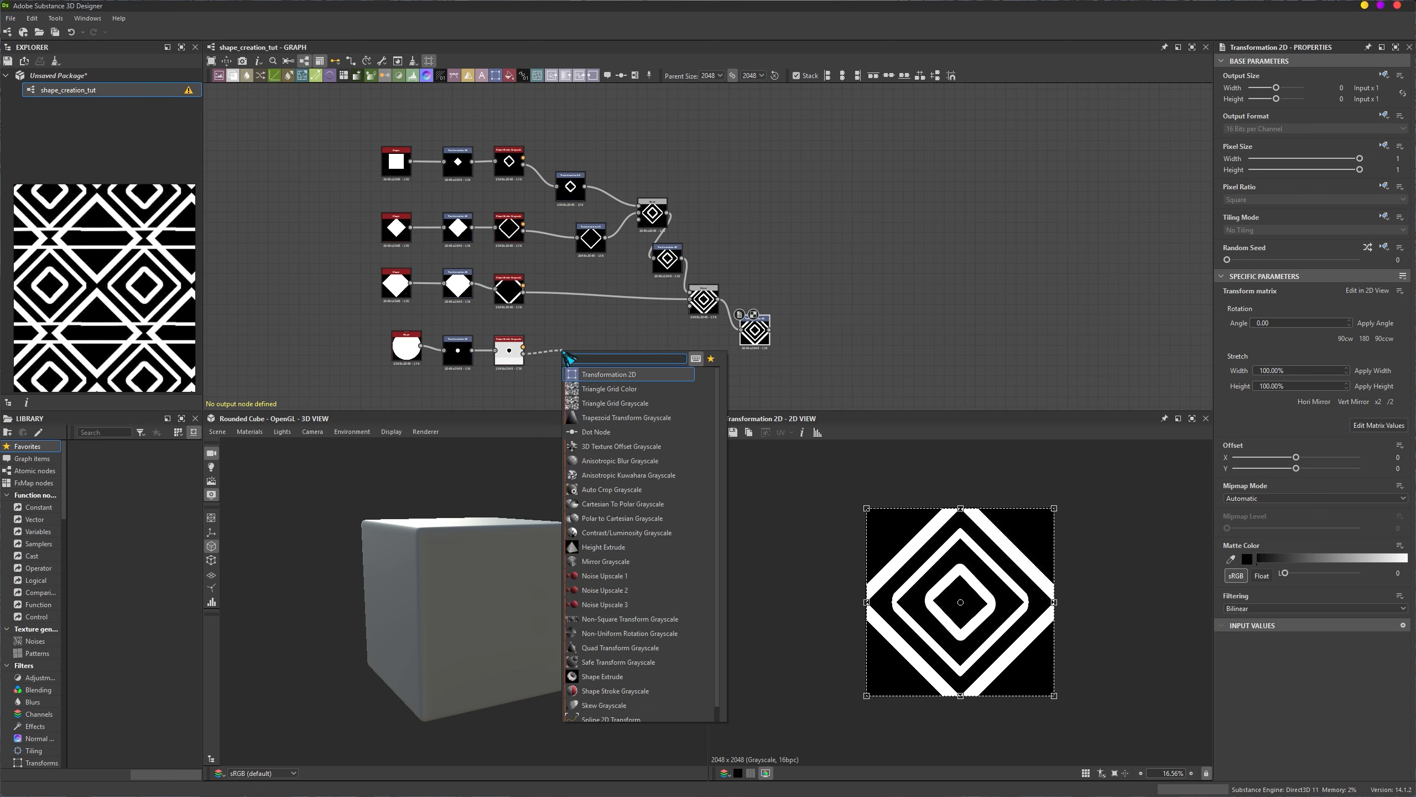
pyautogui.press('Return')
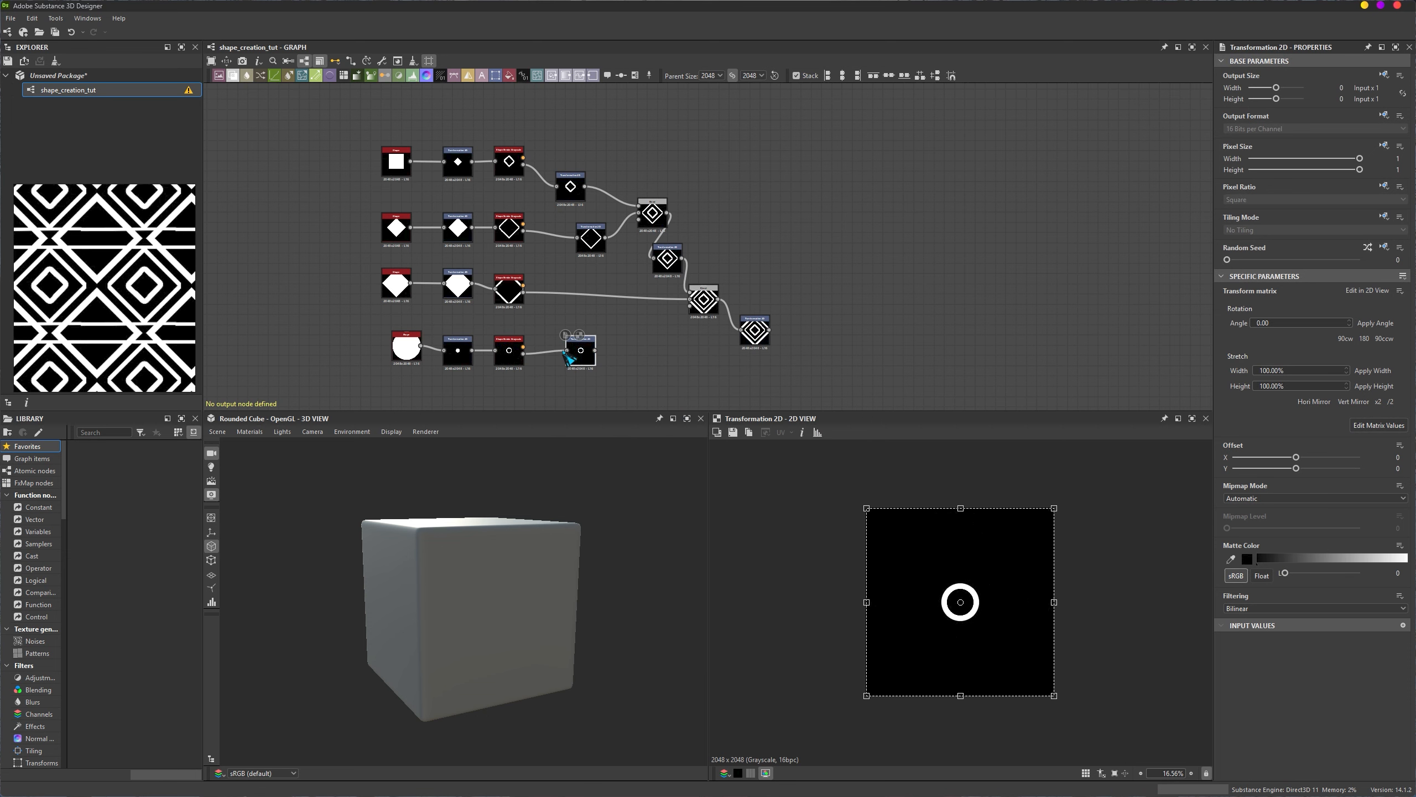
pyautogui.moveTo(585, 357); pyautogui.dragTo(590, 368)
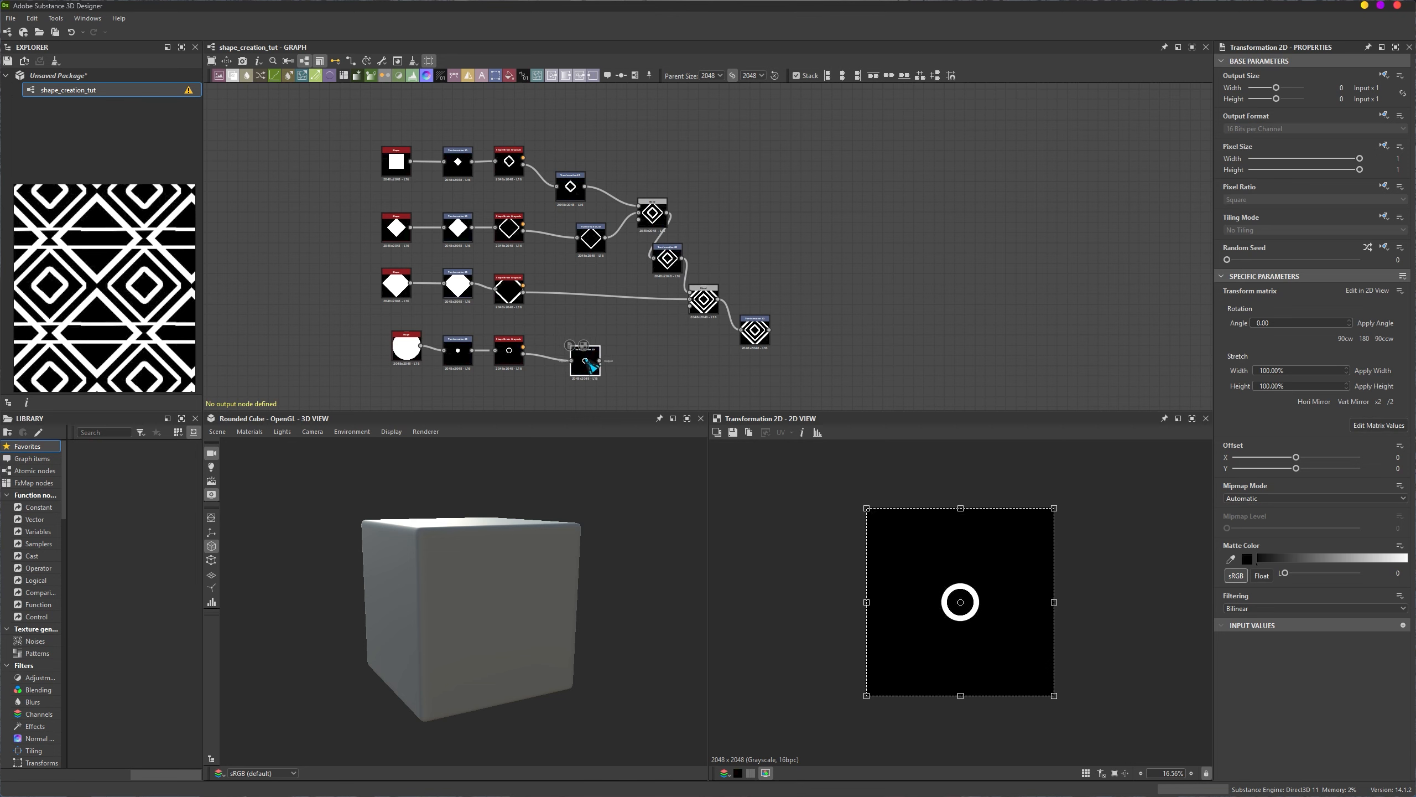
# Step: Add a Blend node after the final nested-diamond Transformation 2D and rearrange the blend and transformation nodes into a more compact layout
pyautogui.moveTo(761, 331); pyautogui.dragTo(791, 357)
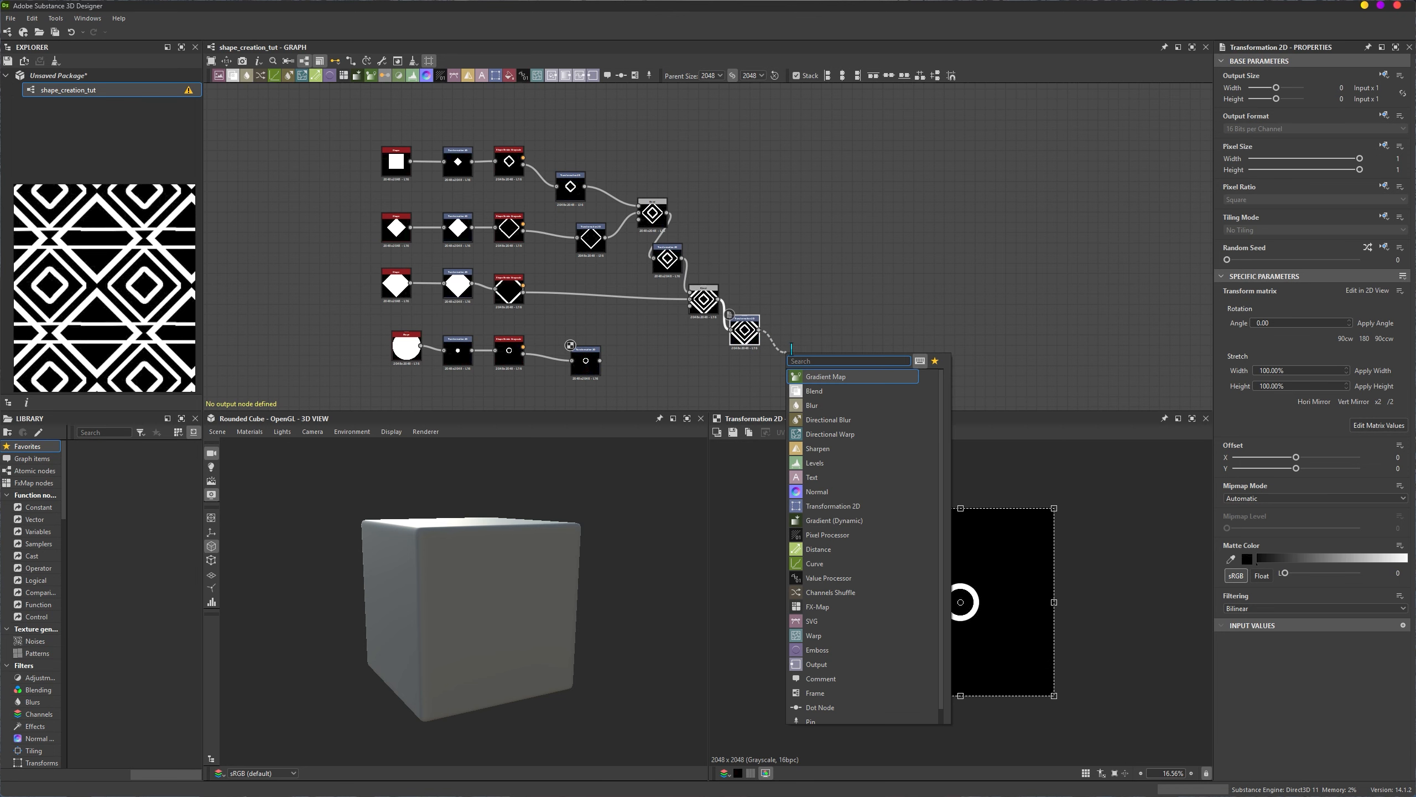
pyautogui.click(825, 385)
pyautogui.moveTo(705, 308); pyautogui.dragTo(664, 184)
pyautogui.moveTo(570, 186); pyautogui.dragTo(575, 165)
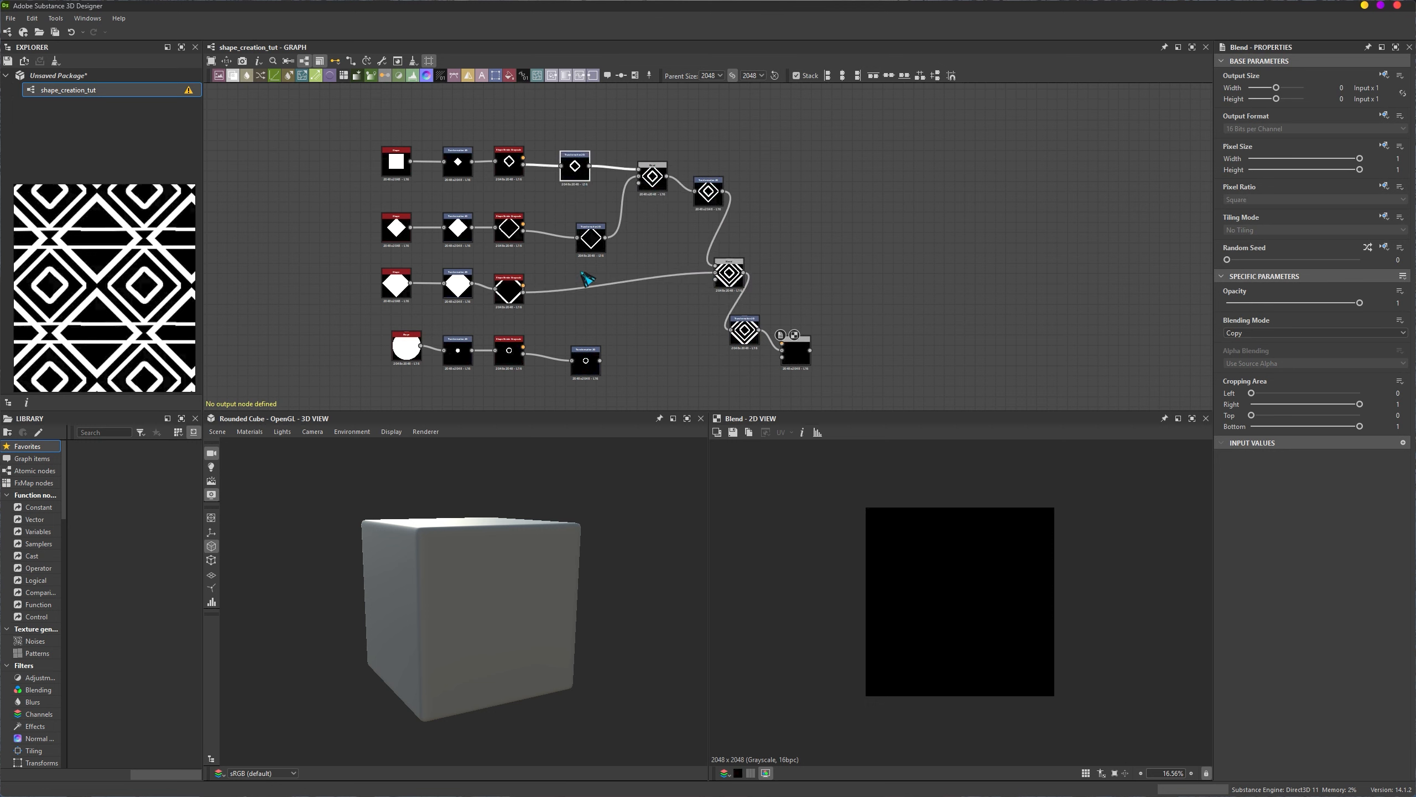
pyautogui.click(588, 243)
pyautogui.moveTo(588, 248); pyautogui.dragTo(582, 220)
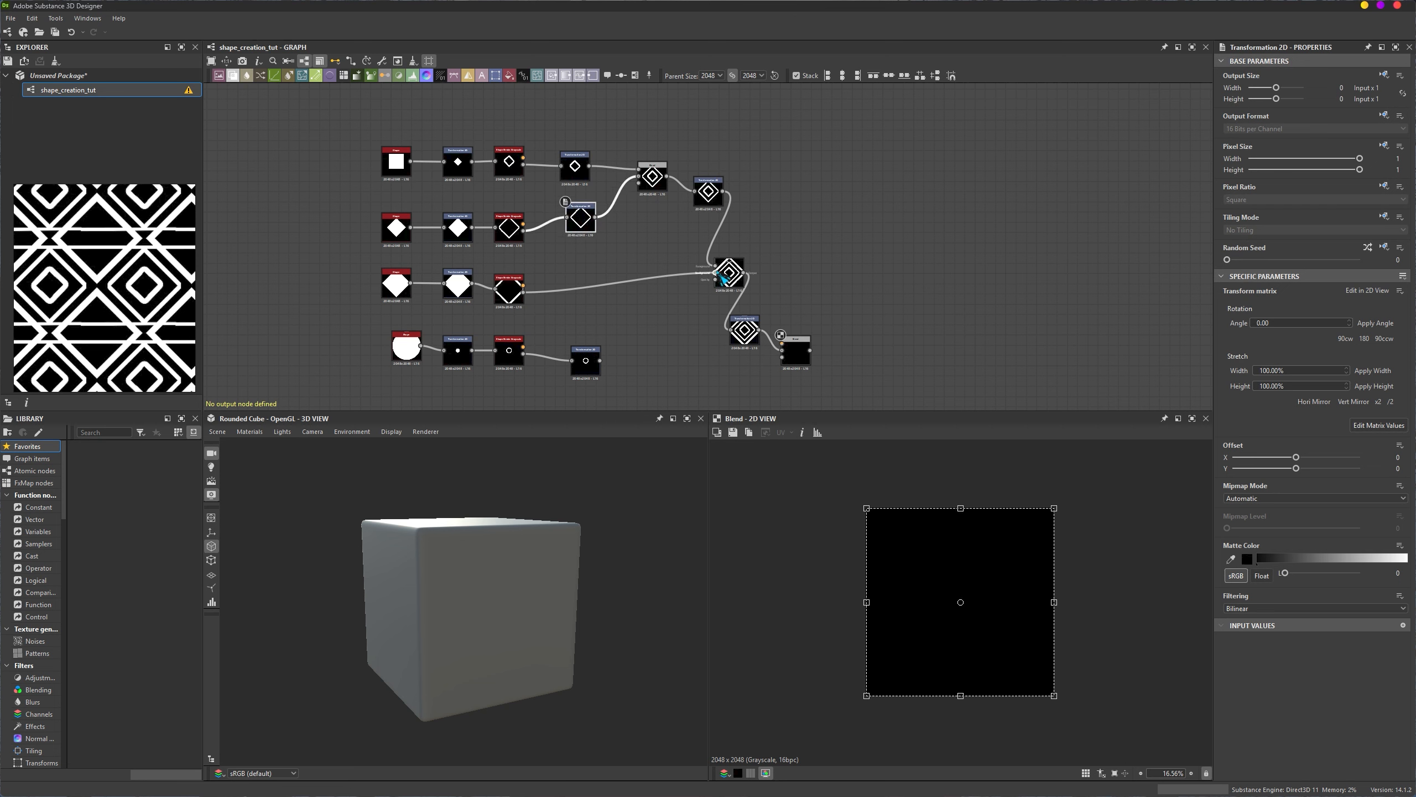
pyautogui.moveTo(731, 276); pyautogui.dragTo(623, 273)
pyautogui.moveTo(743, 328); pyautogui.dragTo(692, 276)
pyautogui.moveTo(792, 354); pyautogui.dragTo(761, 353)
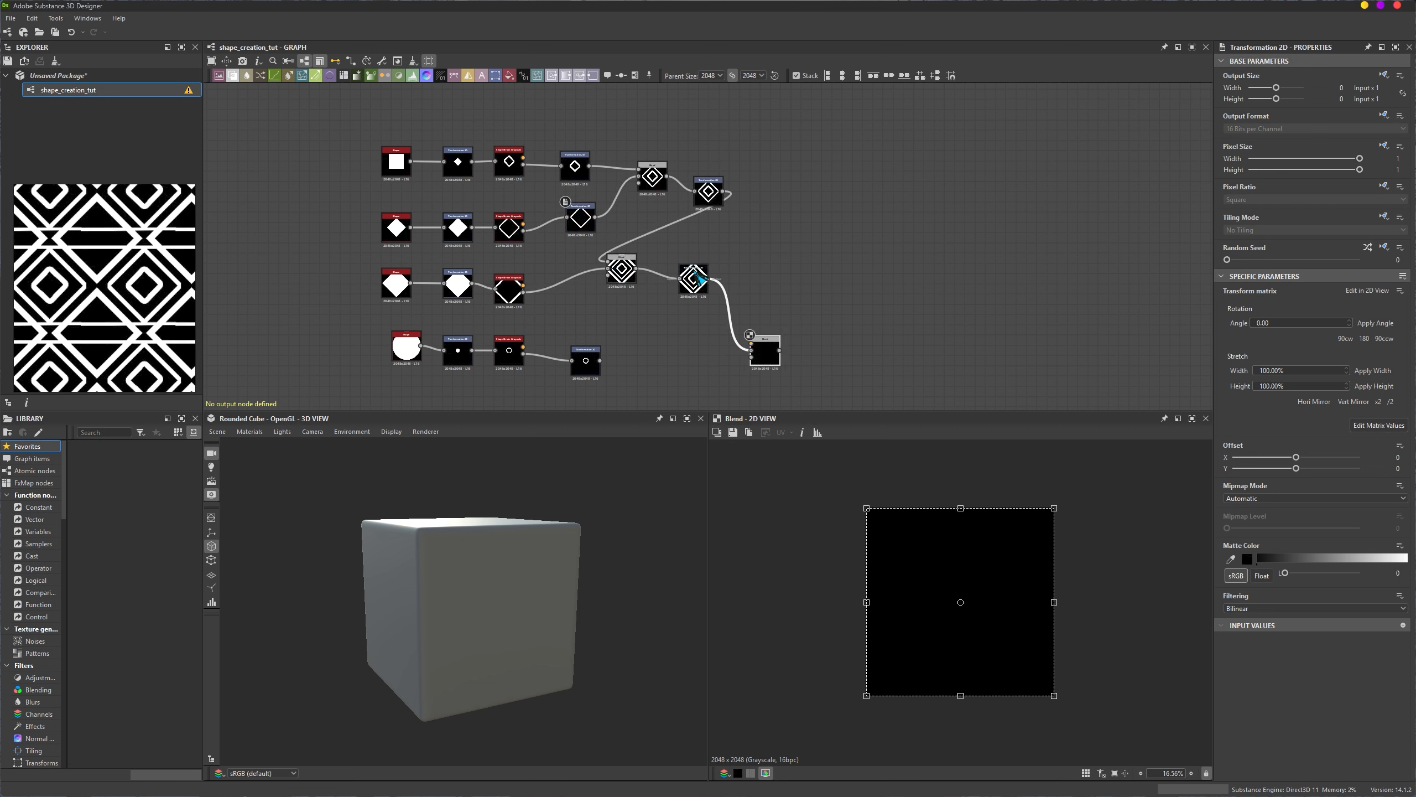
# Step: Connect the ring's Transformation 2D to the new Blend's background input and display the Blend
pyautogui.doubleClick(697, 280)
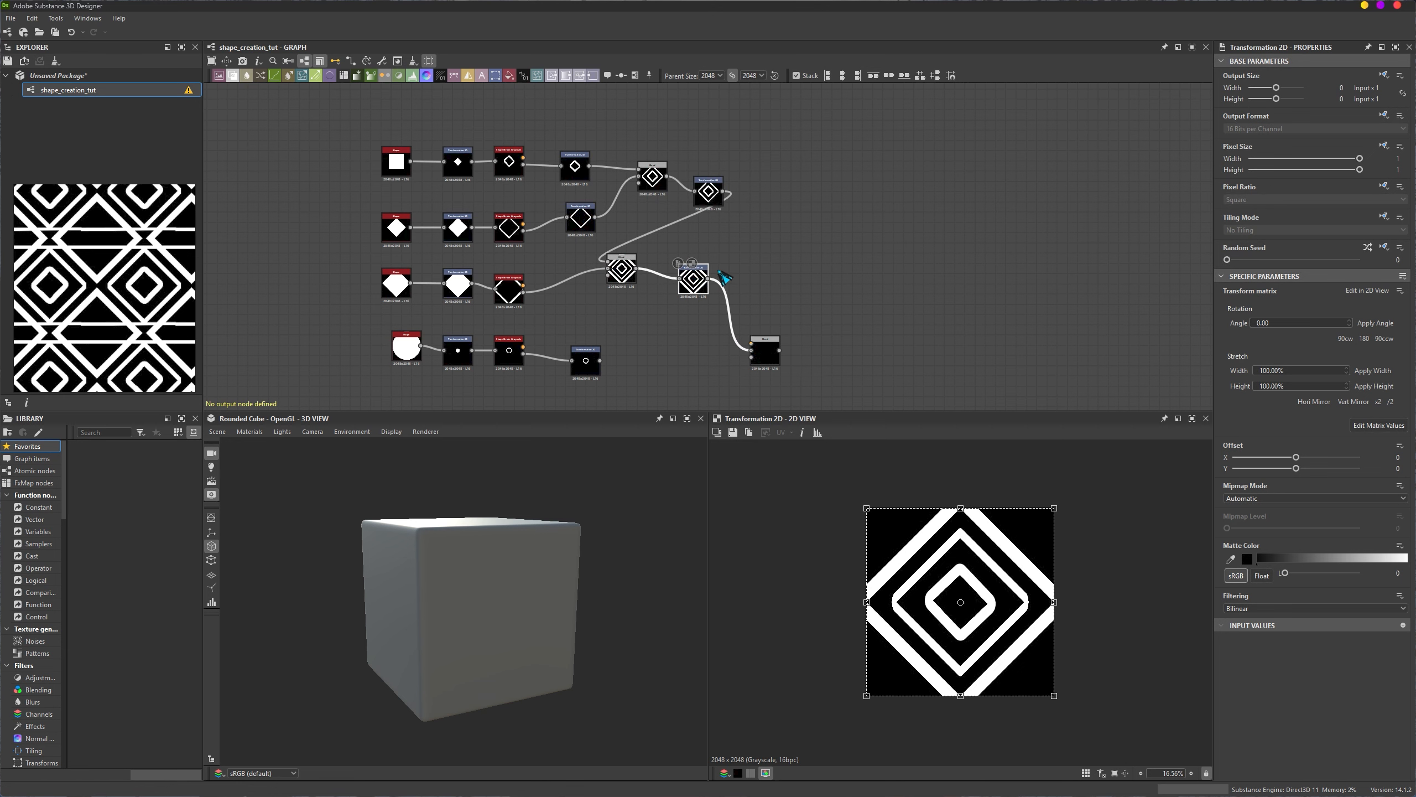
pyautogui.moveTo(708, 278); pyautogui.dragTo(751, 352)
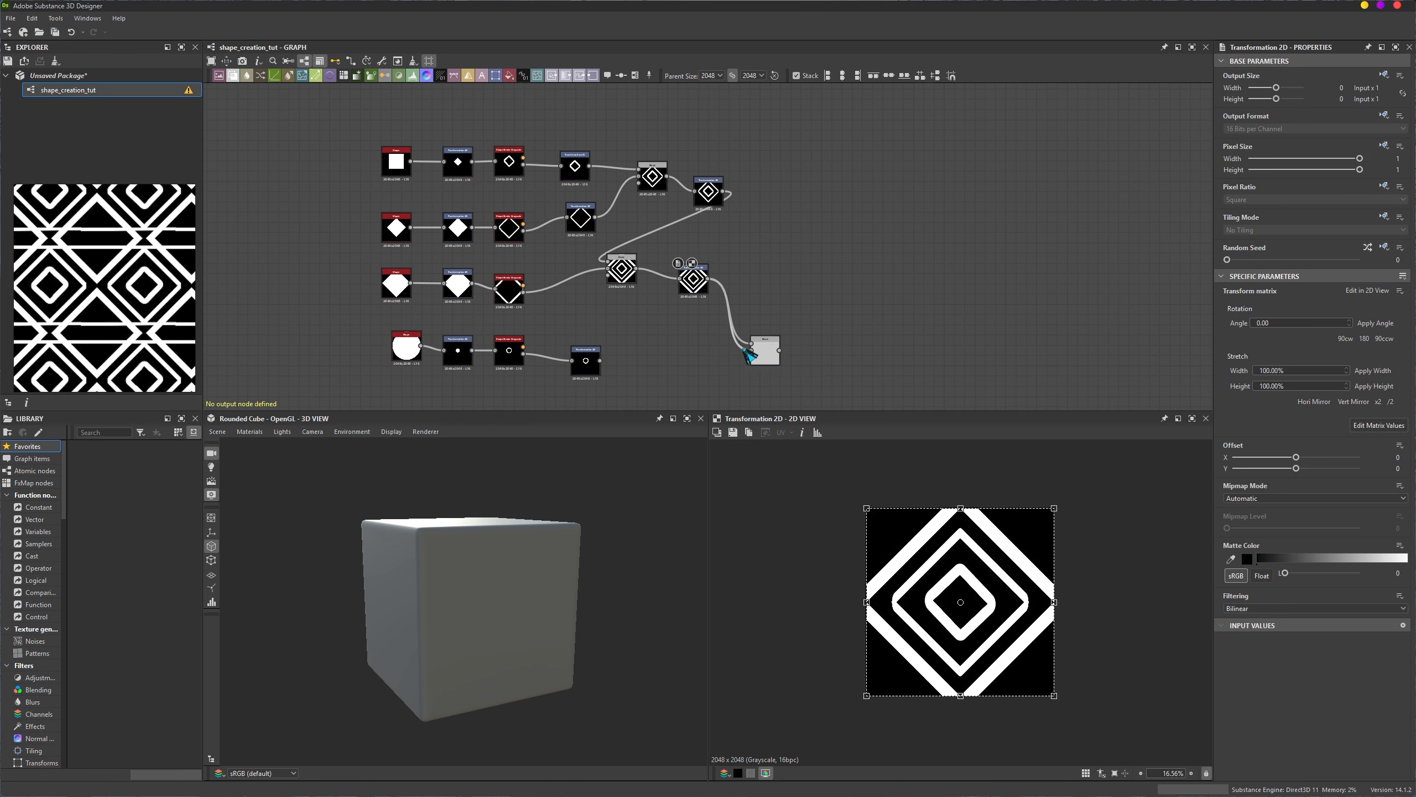
pyautogui.click(585, 357)
pyautogui.moveTo(599, 360); pyautogui.dragTo(753, 352)
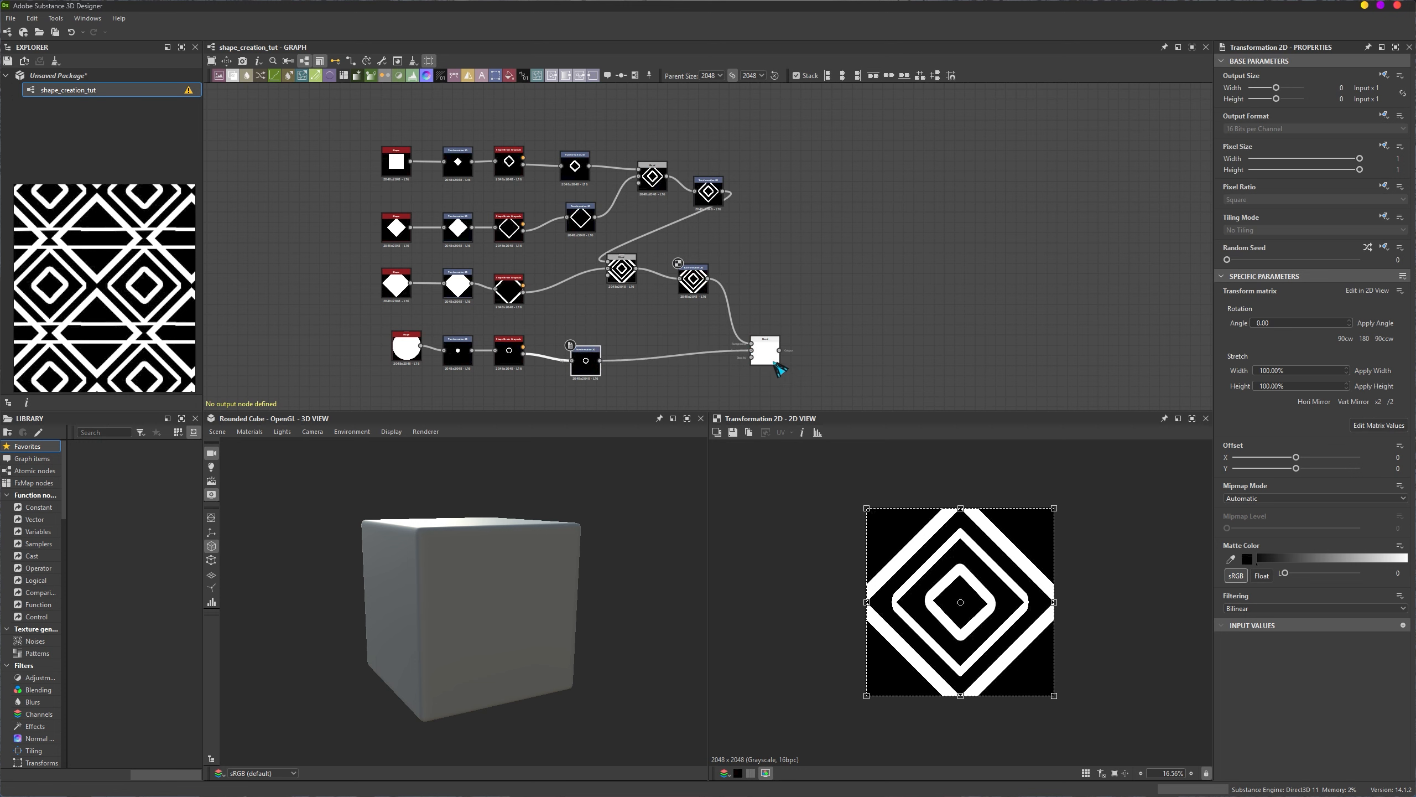
pyautogui.click(864, 341)
pyautogui.click(770, 353)
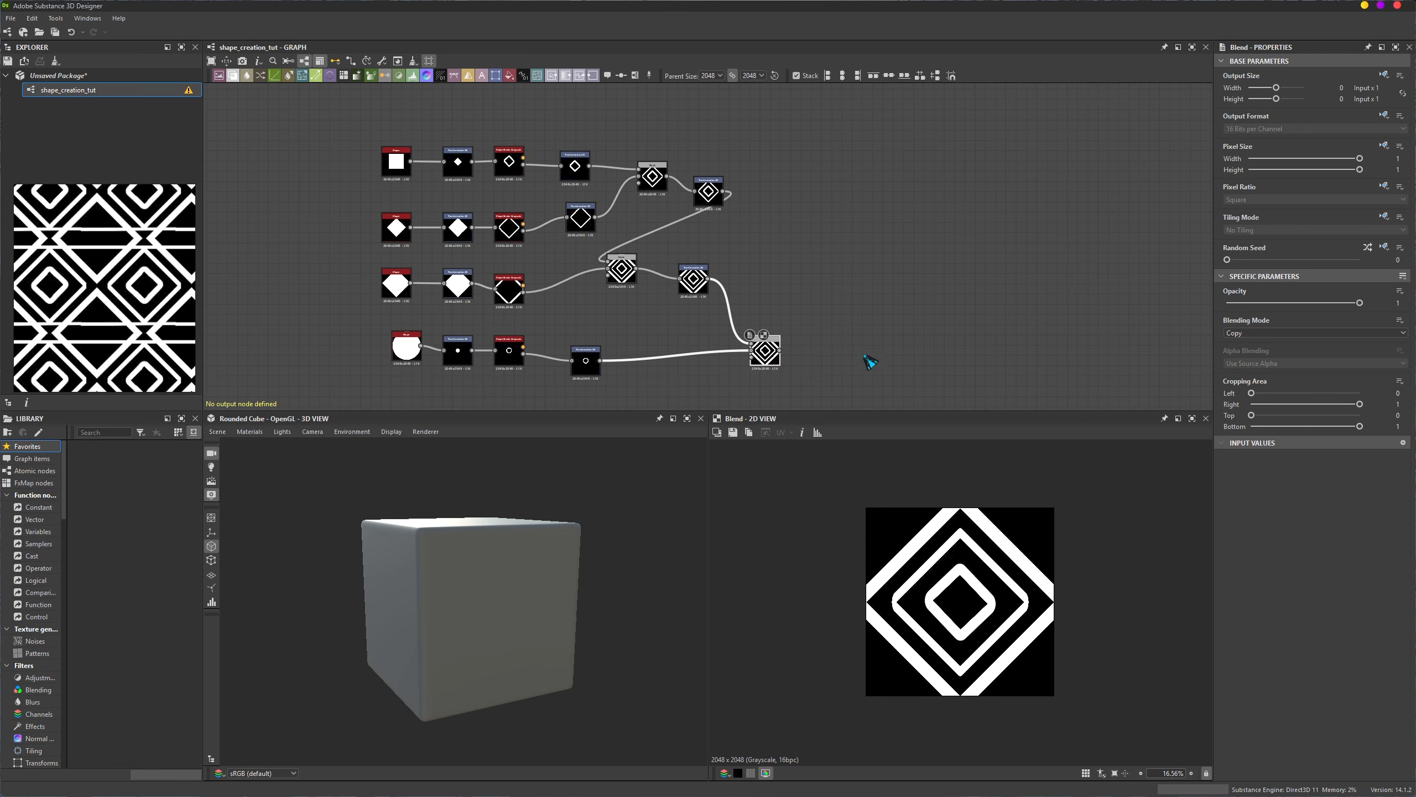
# Step: Set the blending mode of the Blend that combines the ring and nested diamonds to Max (Lighten)
pyautogui.scroll(-2, 858, 376)
pyautogui.click(637, 365)
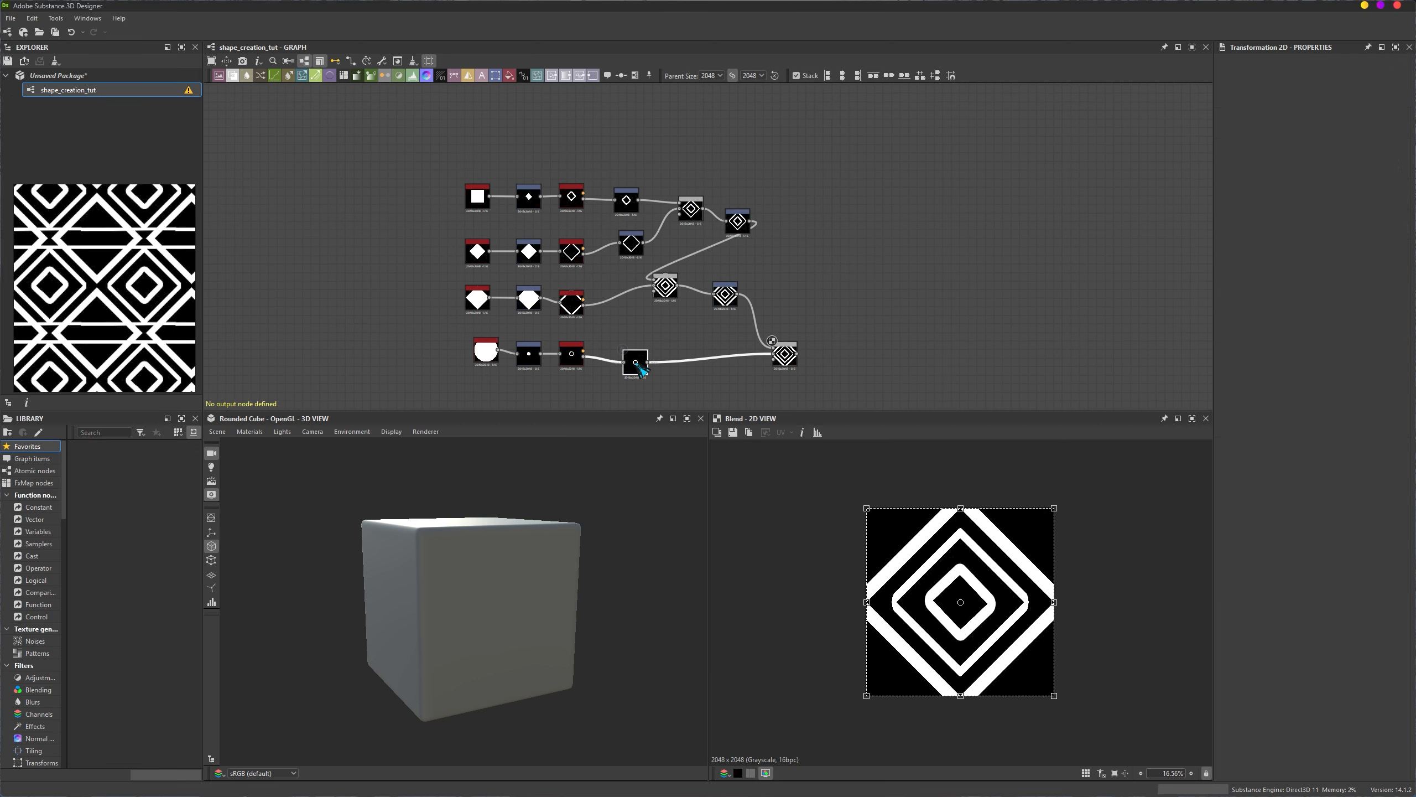
pyautogui.click(783, 359)
pyautogui.click(1279, 333)
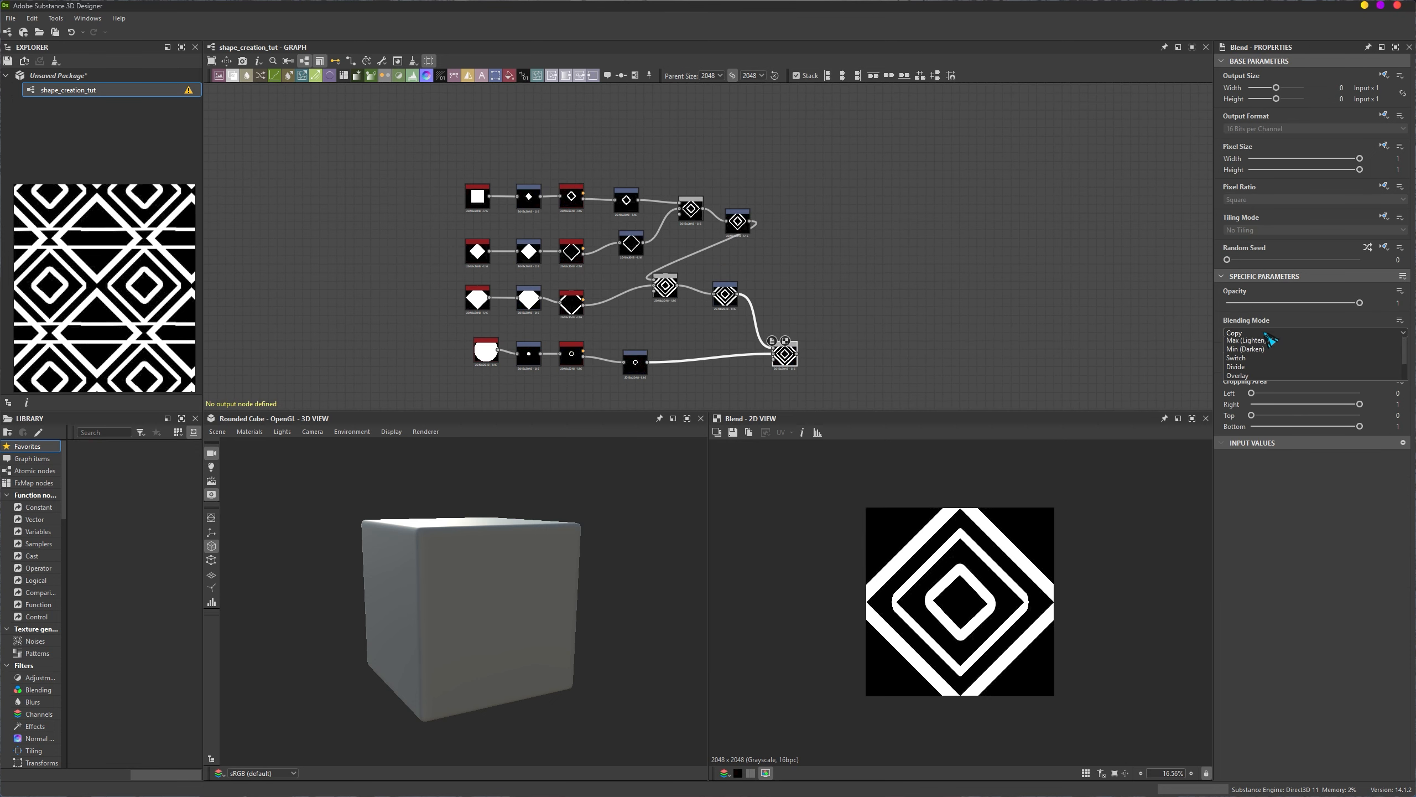
pyautogui.click(1244, 387)
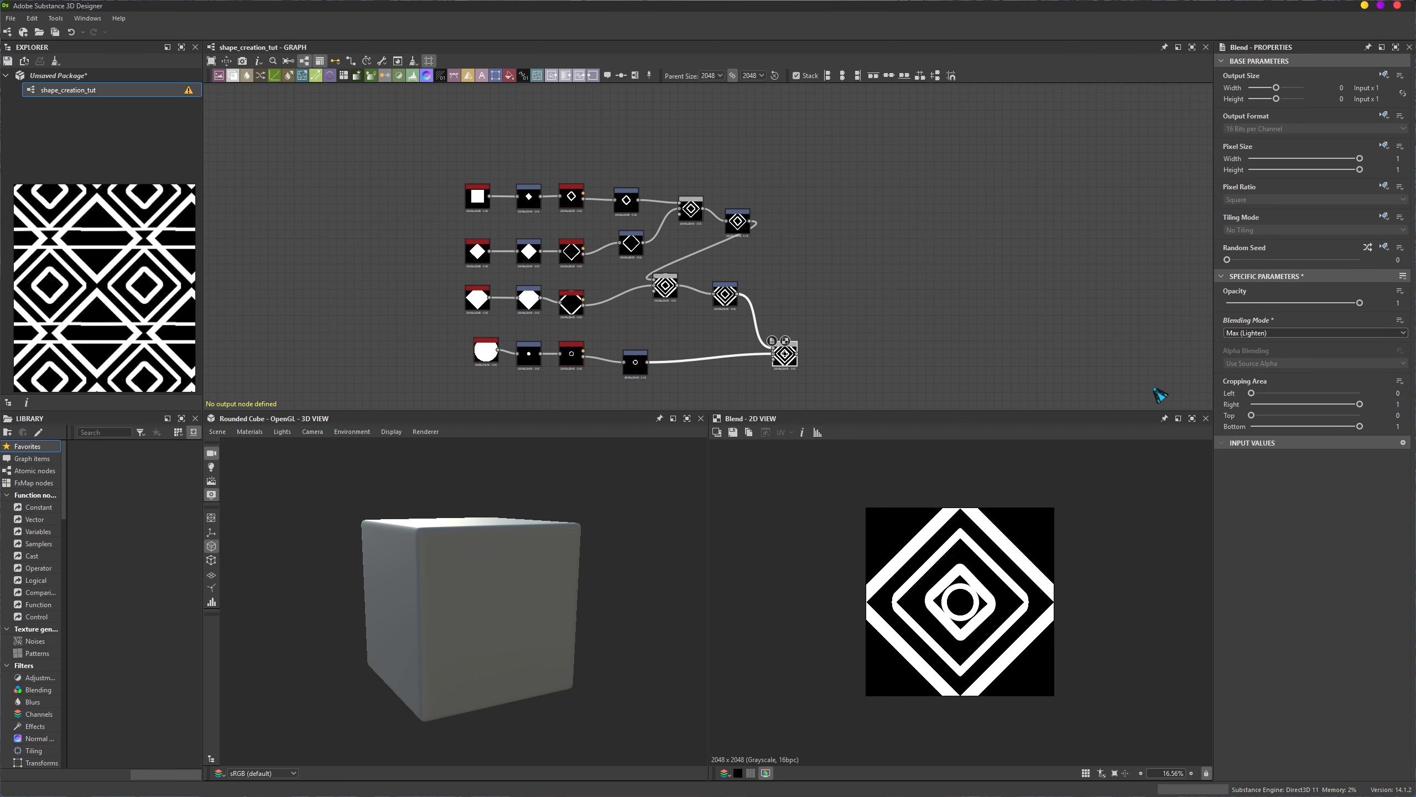
pyautogui.press('space')
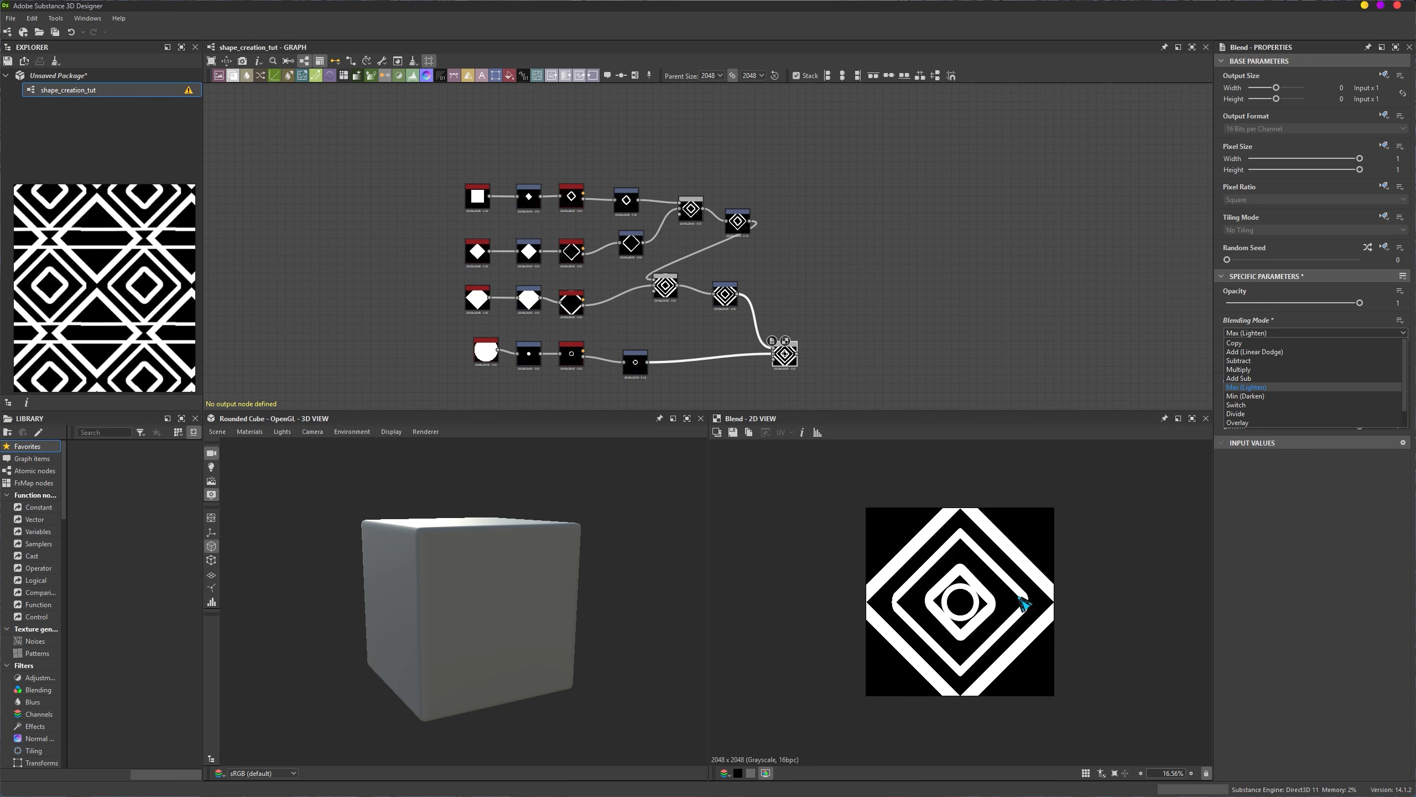
pyautogui.scroll(-1, 1248, 405)
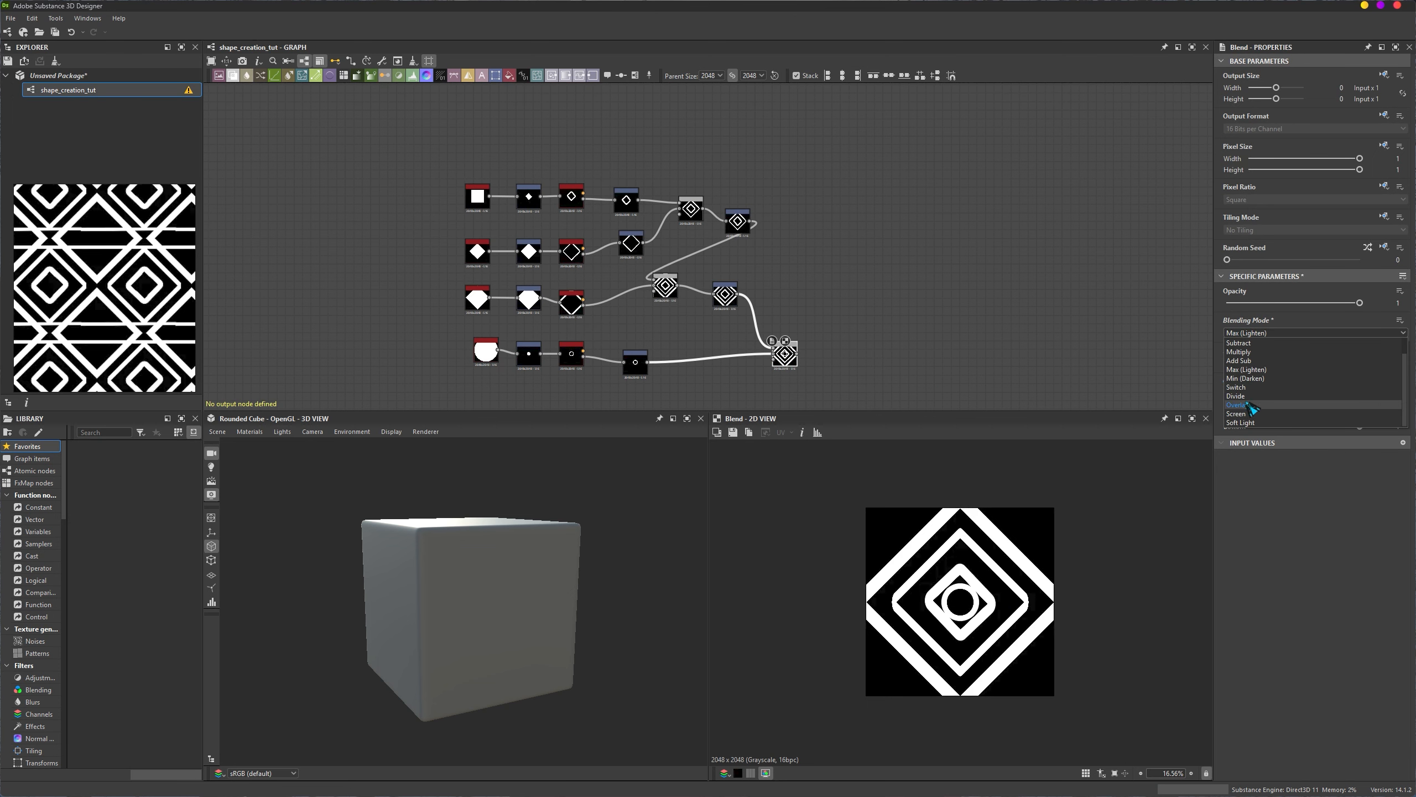
pyautogui.click(1247, 372)
# Step: With the preview tiled, shrink the ring in its Transformation 2D and offset it to about X 0.597, Y 0.668, near the tile corner
pyautogui.press('t')
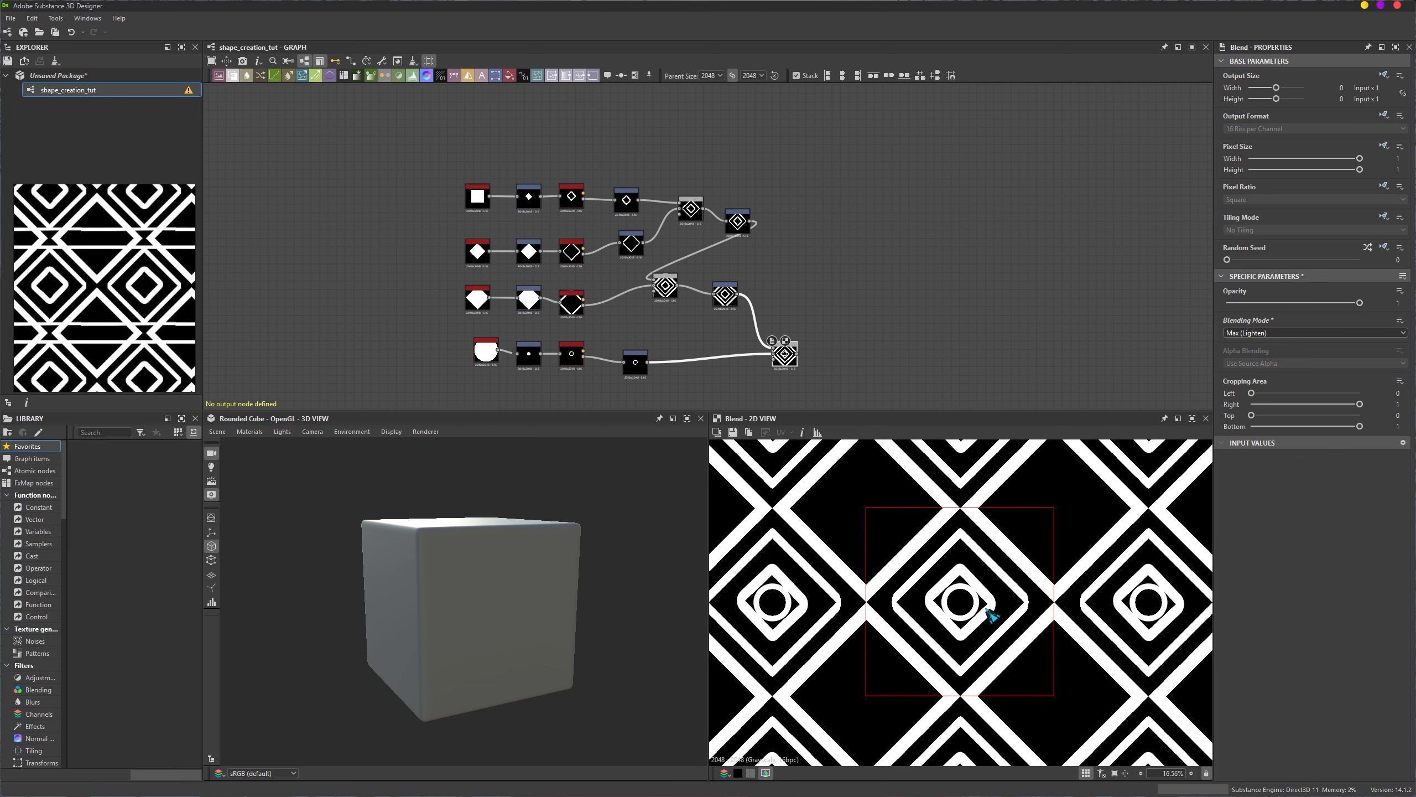
pyautogui.scroll(-2, 992, 614)
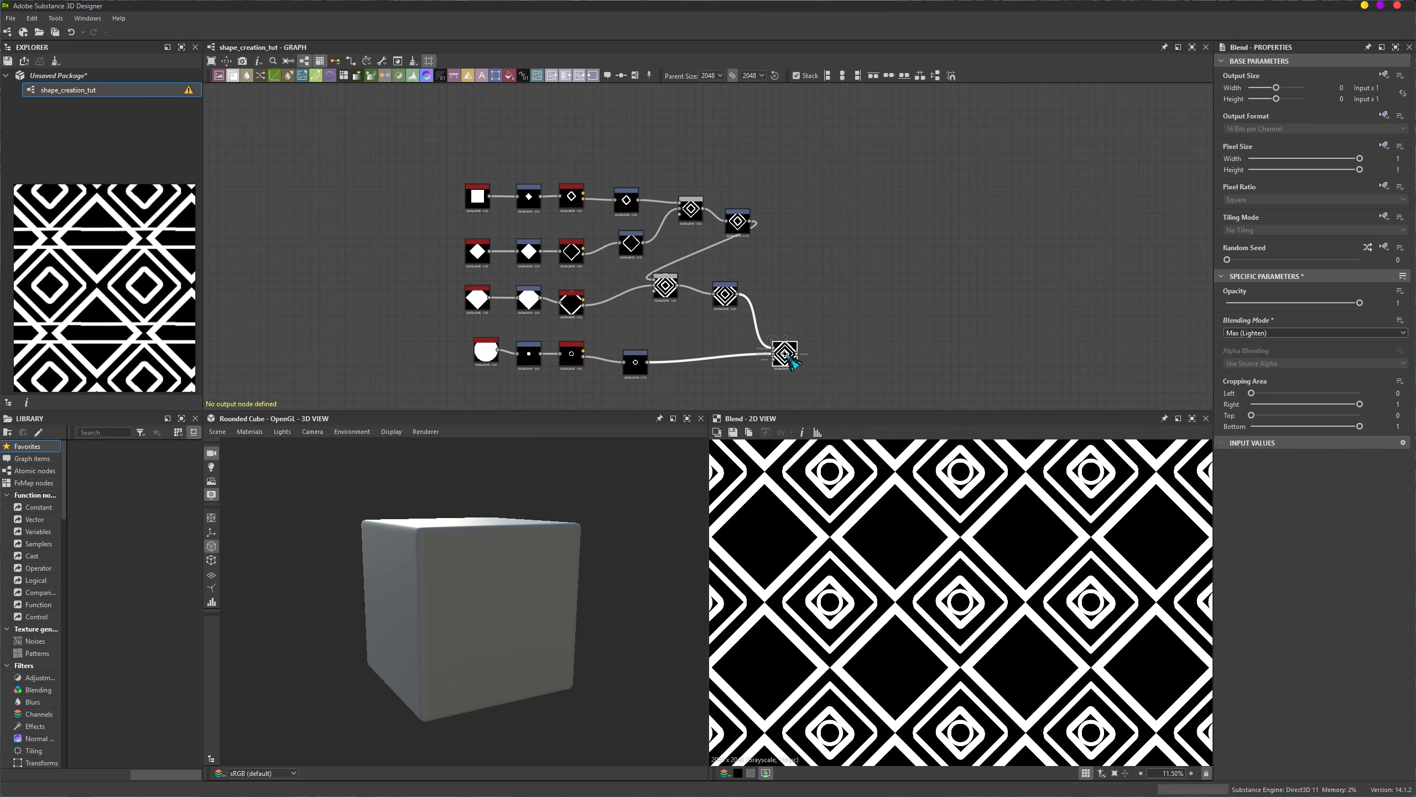
pyautogui.click(635, 361)
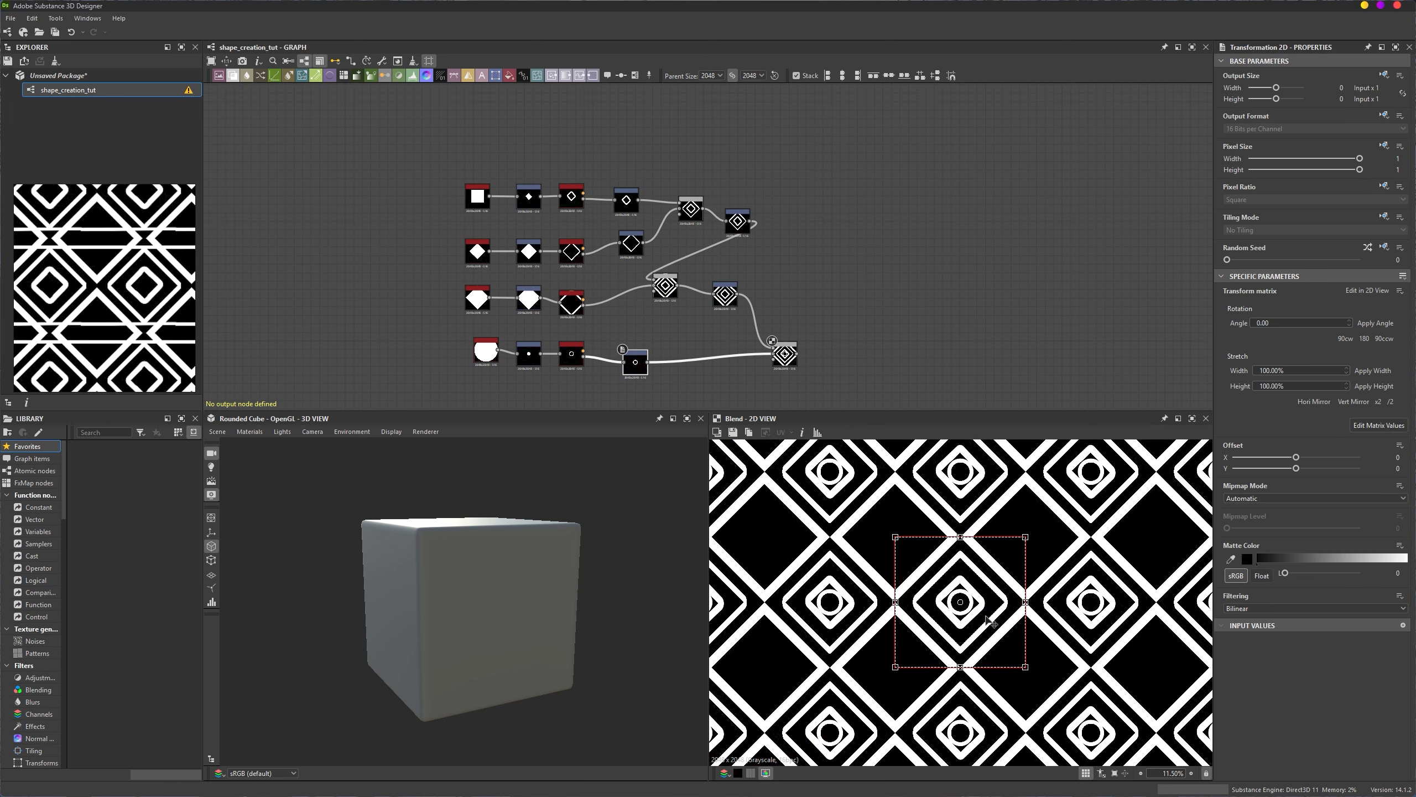
pyautogui.moveTo(1024, 666); pyautogui.dragTo(994, 639)
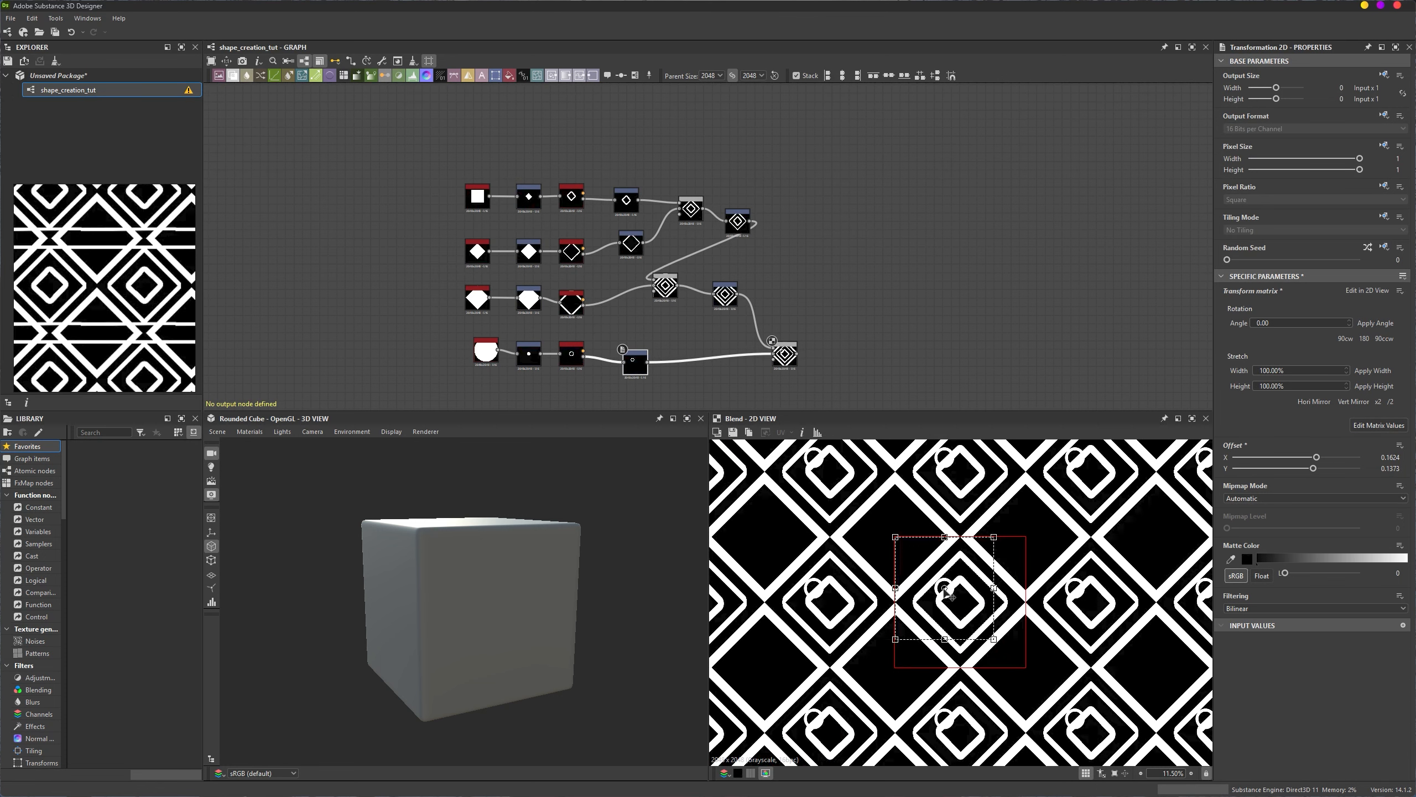
pyautogui.moveTo(938, 570); pyautogui.dragTo(895, 521)
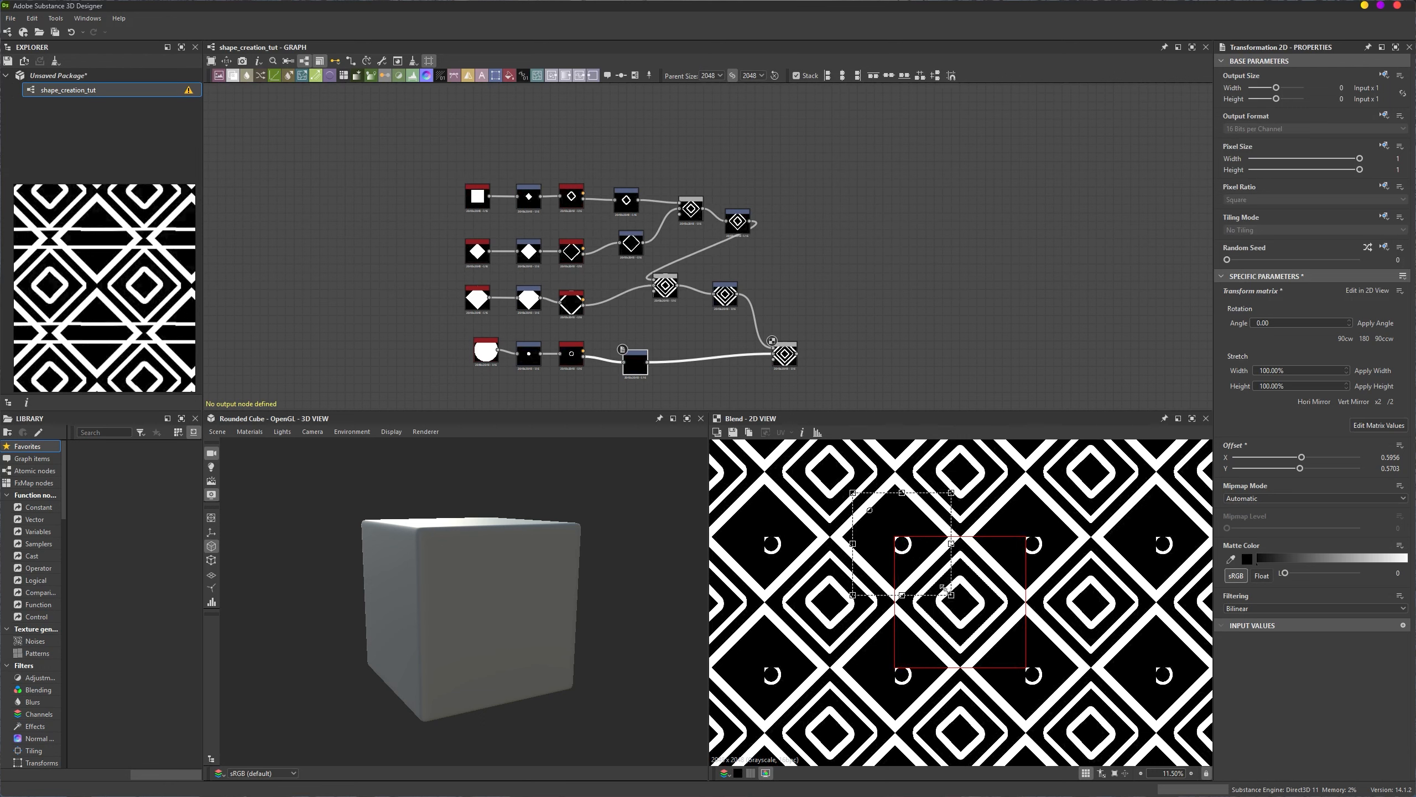
pyautogui.moveTo(946, 590); pyautogui.dragTo(913, 543)
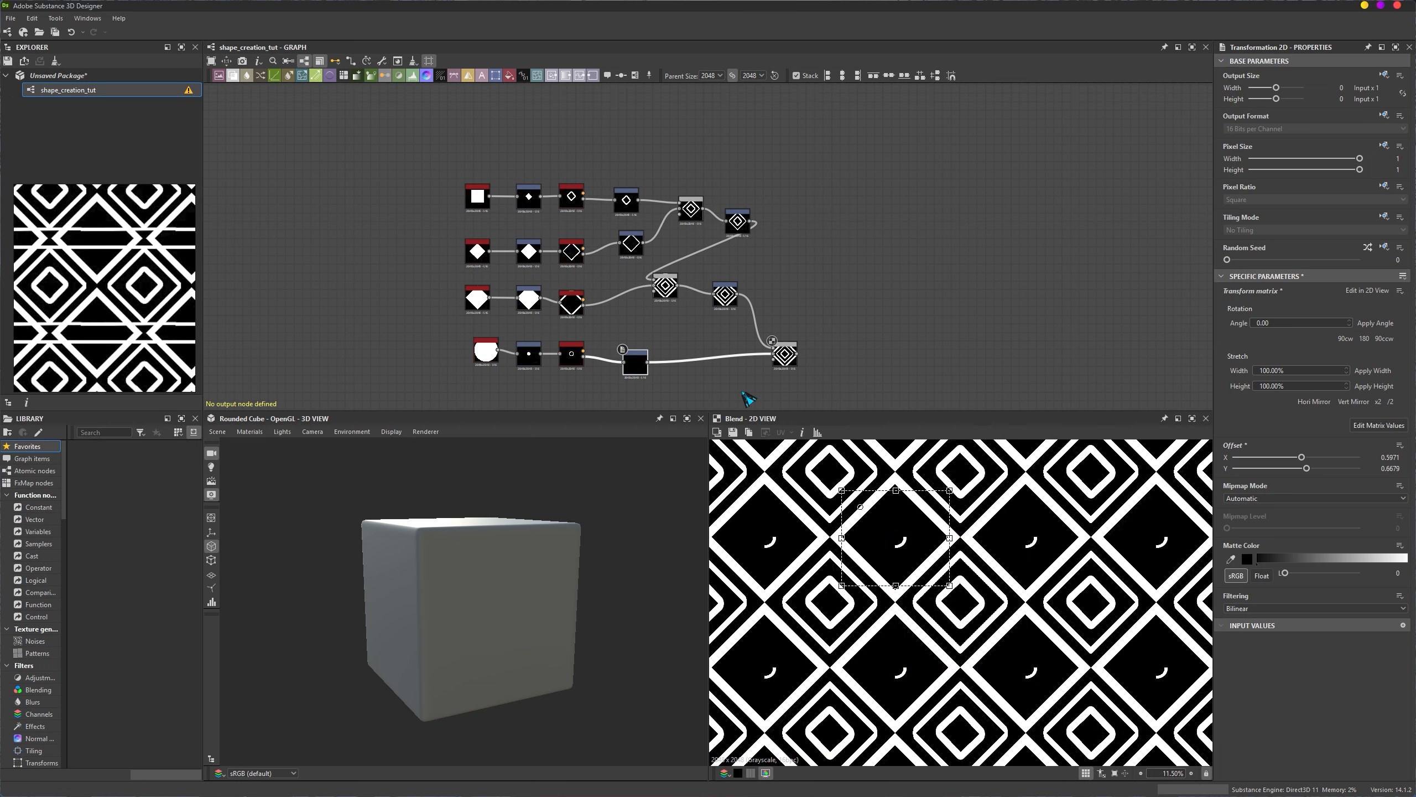
# Step: Insert a Mirror Grayscale node between the ring's Transformation 2D and the Blend, and preview the Blend tiled
pyautogui.press('space')
pyautogui.click(936, 346)
pyautogui.press('space')
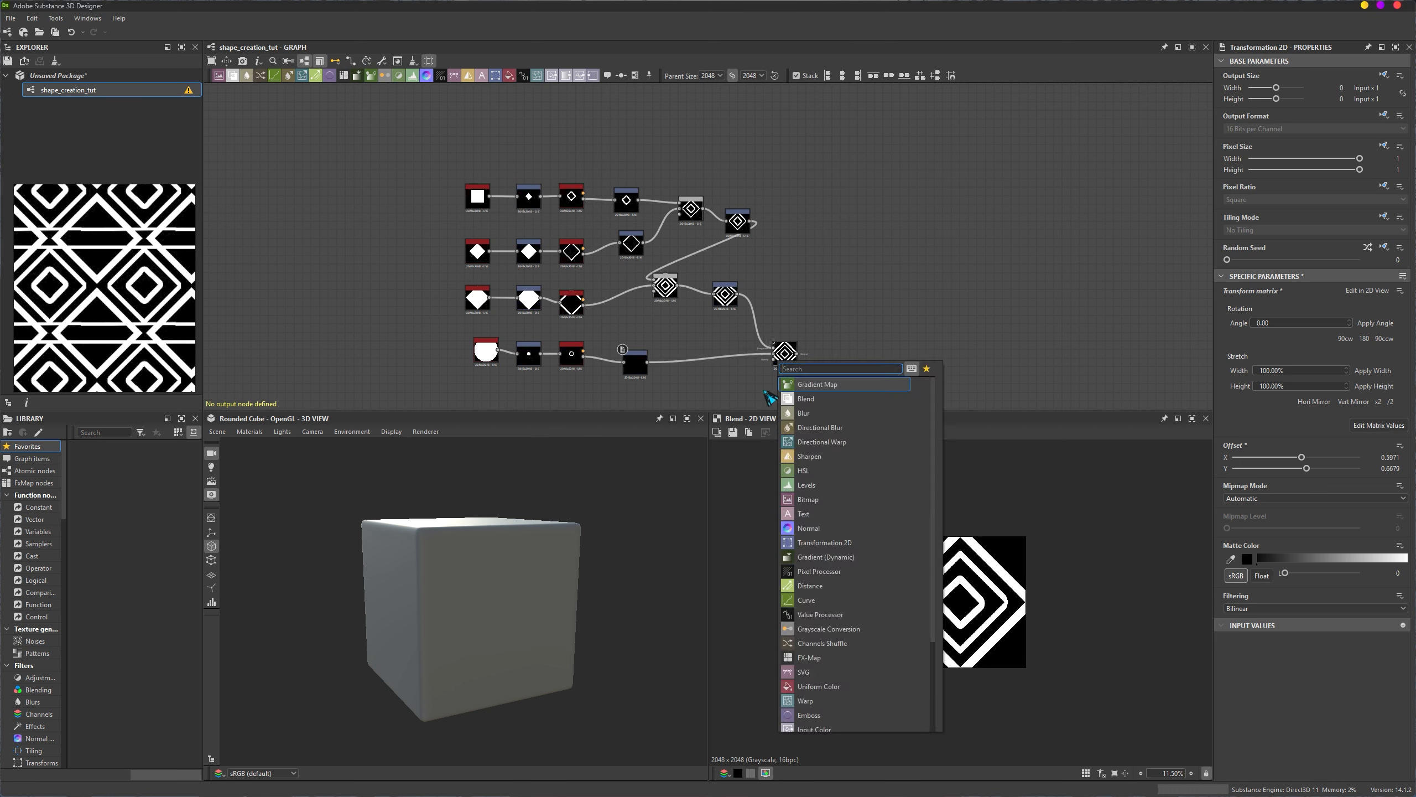
pyautogui.write('mirr')
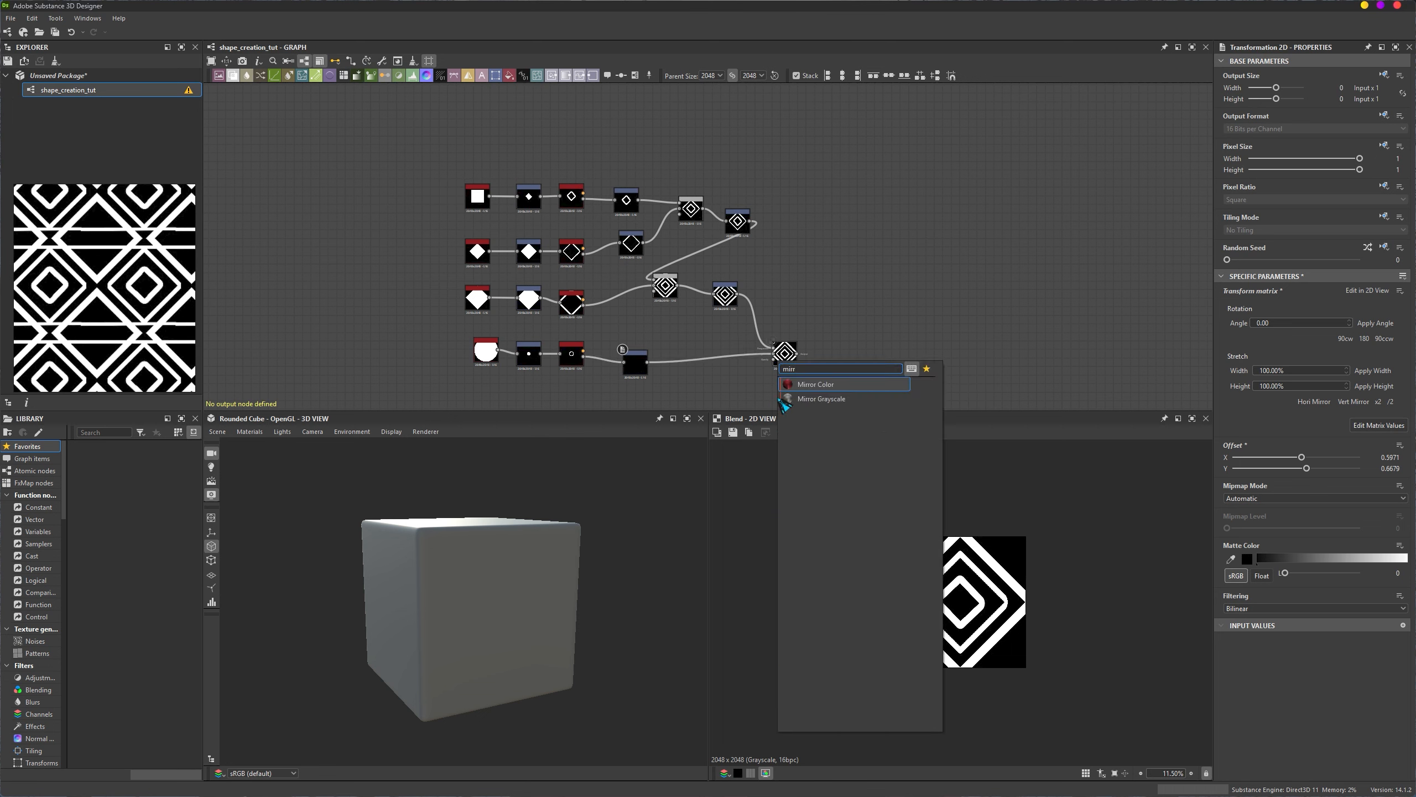
pyautogui.click(787, 399)
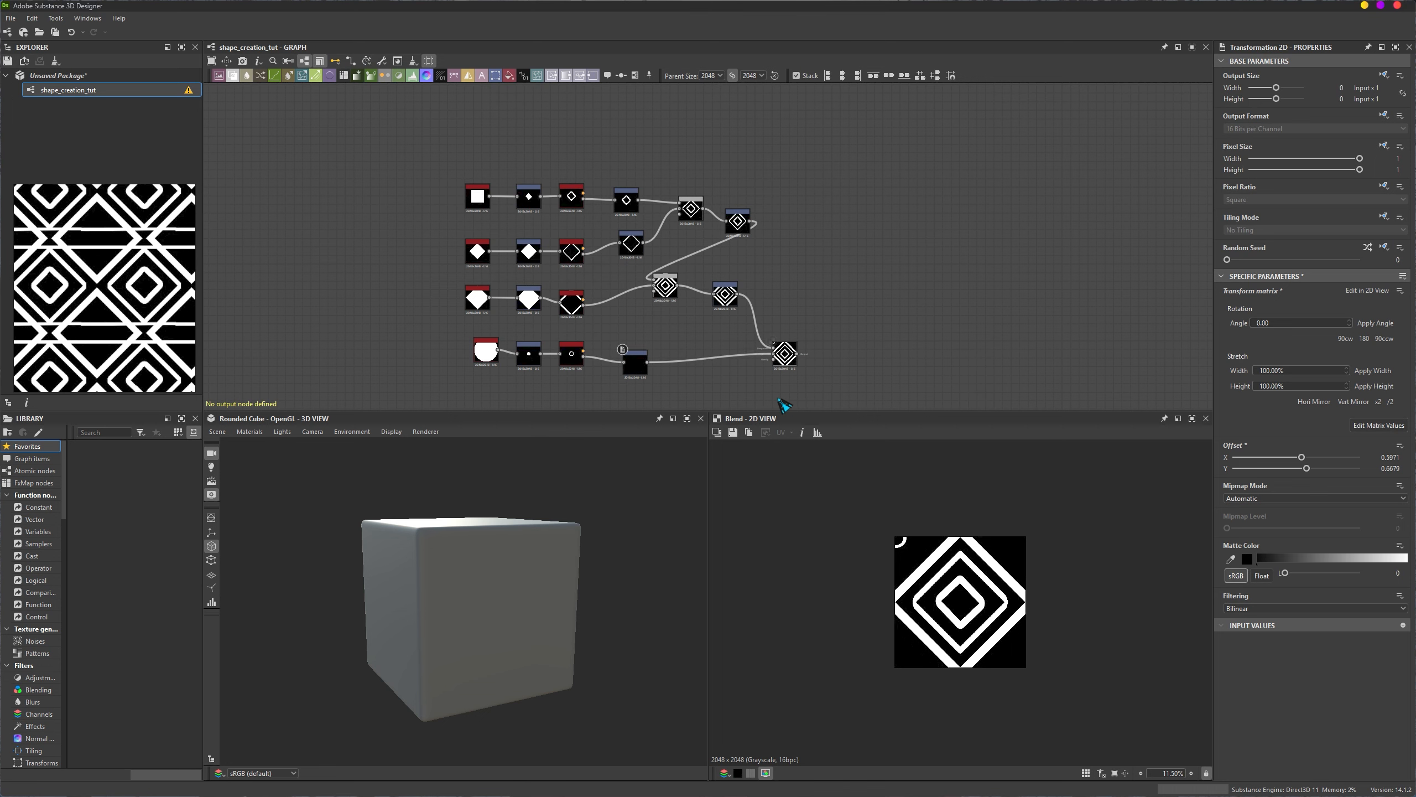
pyautogui.moveTo(782, 362)
pyautogui.mouseDown()
pyautogui.moveTo(746, 379)
pyautogui.moveTo(685, 369)
pyautogui.moveTo(775, 354)
pyautogui.mouseUp()
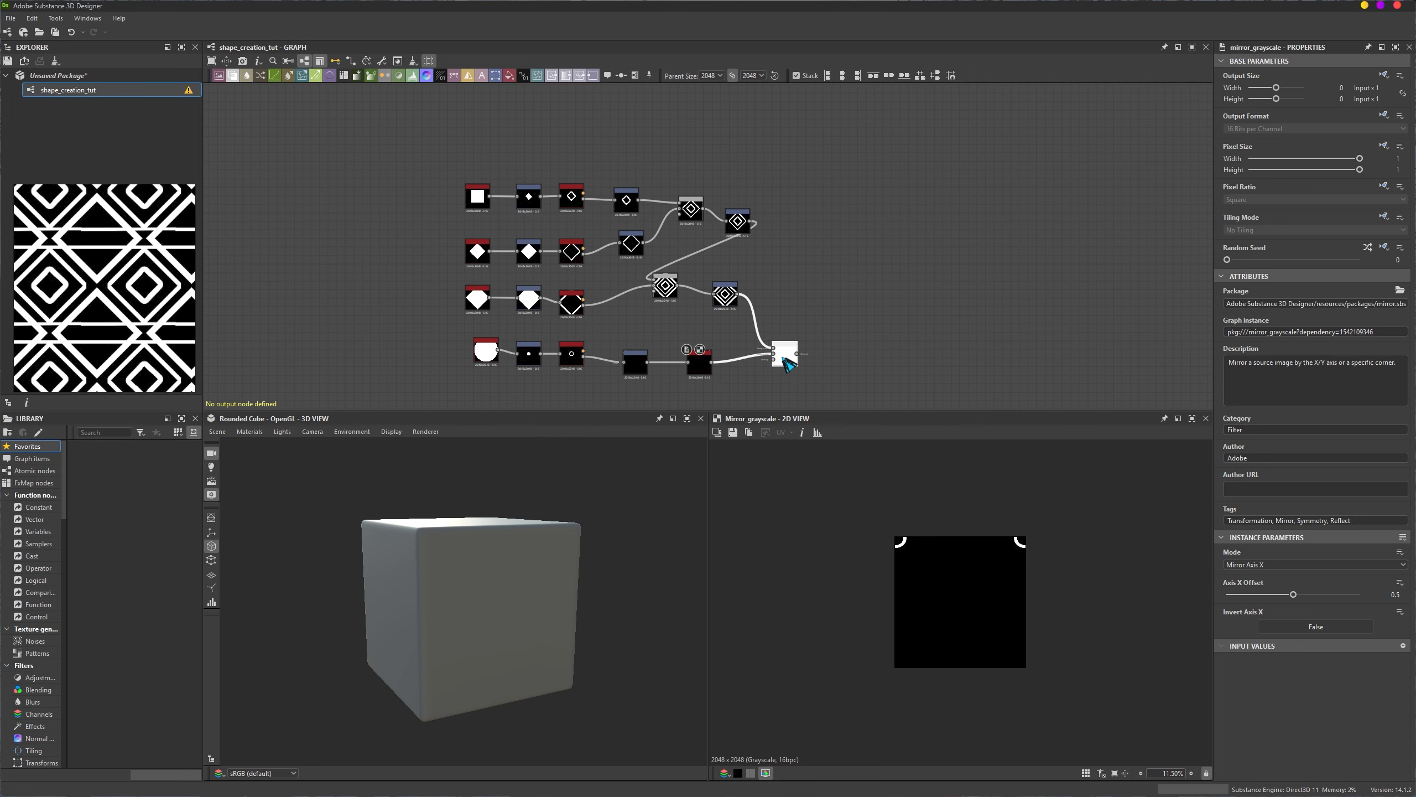
pyautogui.doubleClick(785, 352)
pyautogui.press('space')
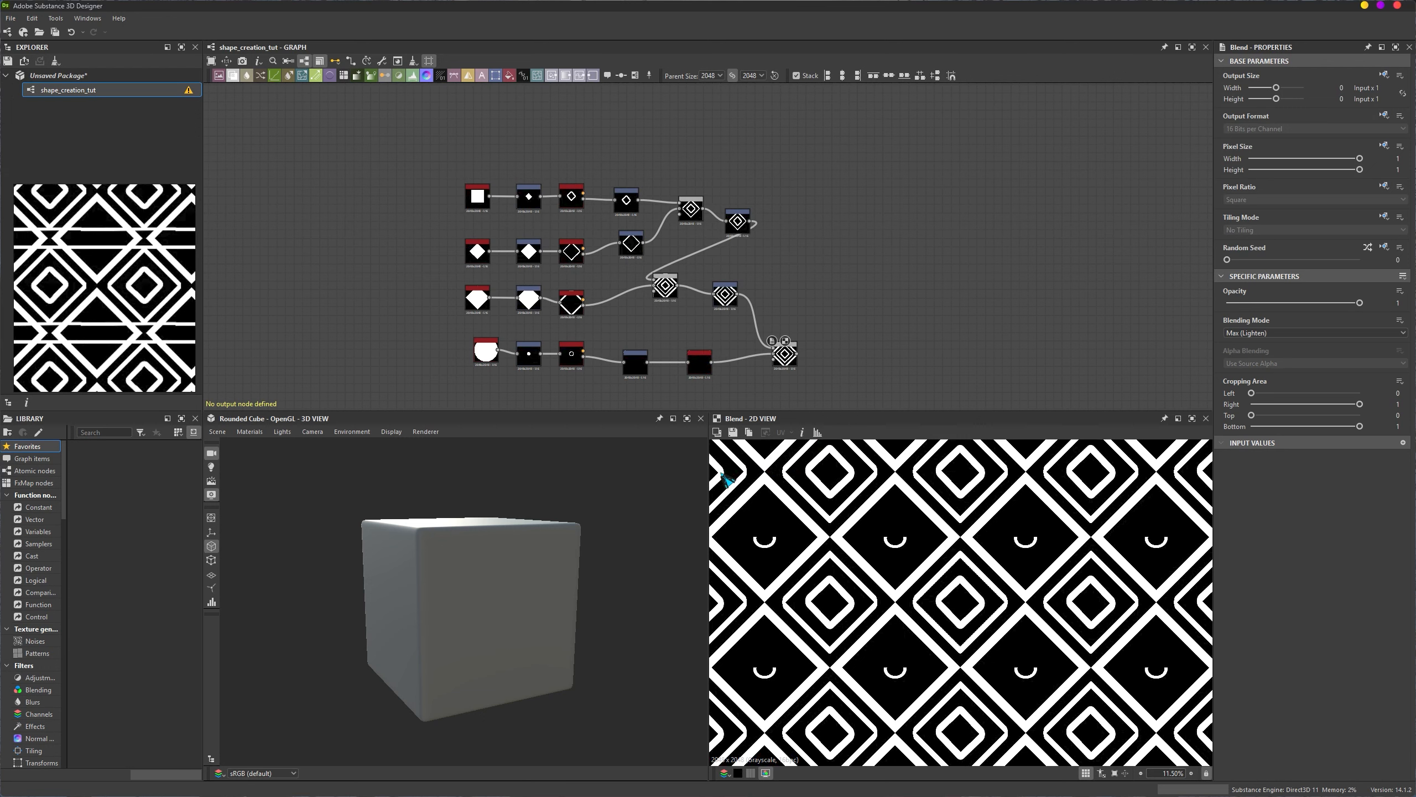
# Step: Examine the mirrored arcs in the blended pattern, comparing the single tile with the repeated tiling
pyautogui.moveTo(708, 378); pyautogui.dragTo(703, 378)
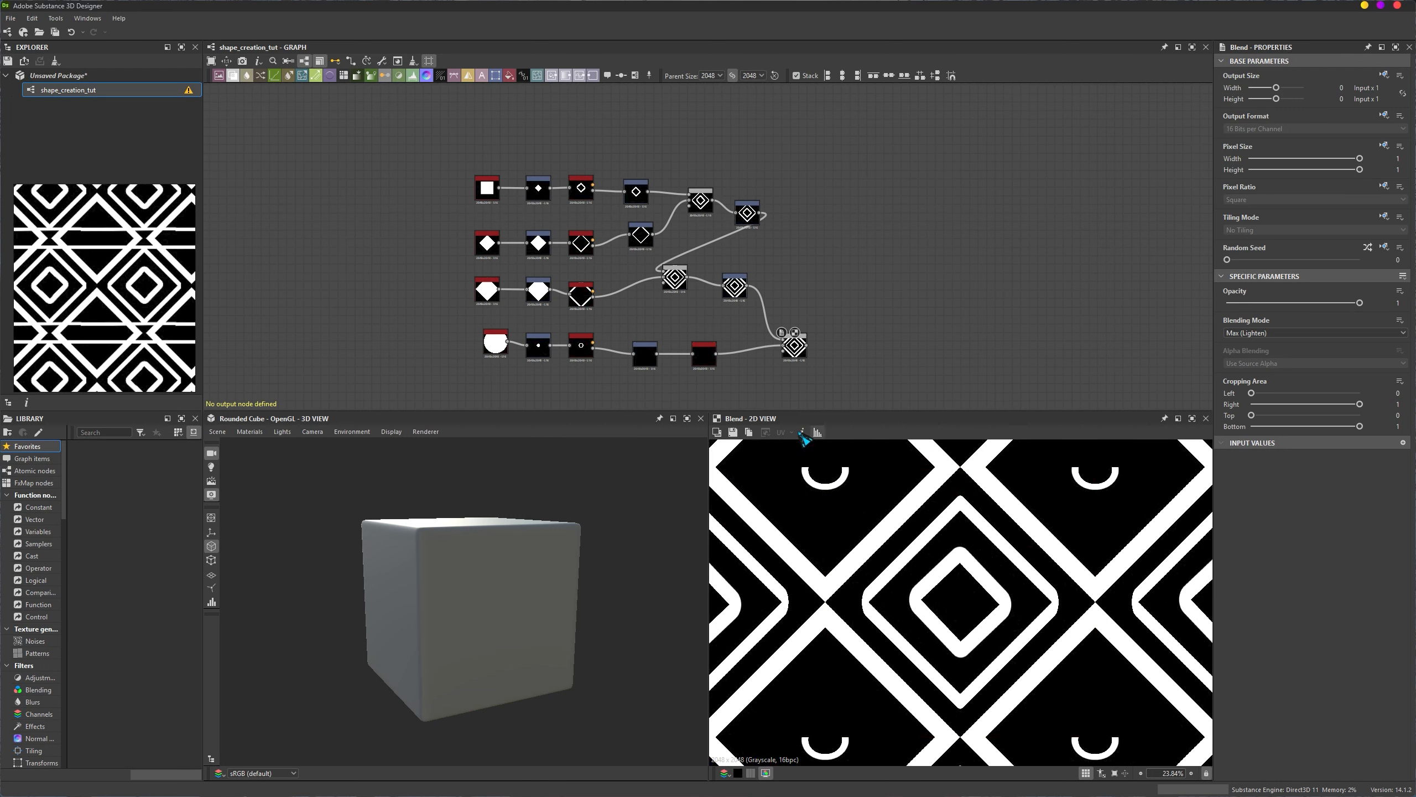
pyautogui.scroll(2, 1053, 579)
pyautogui.scroll(-4, 1048, 580)
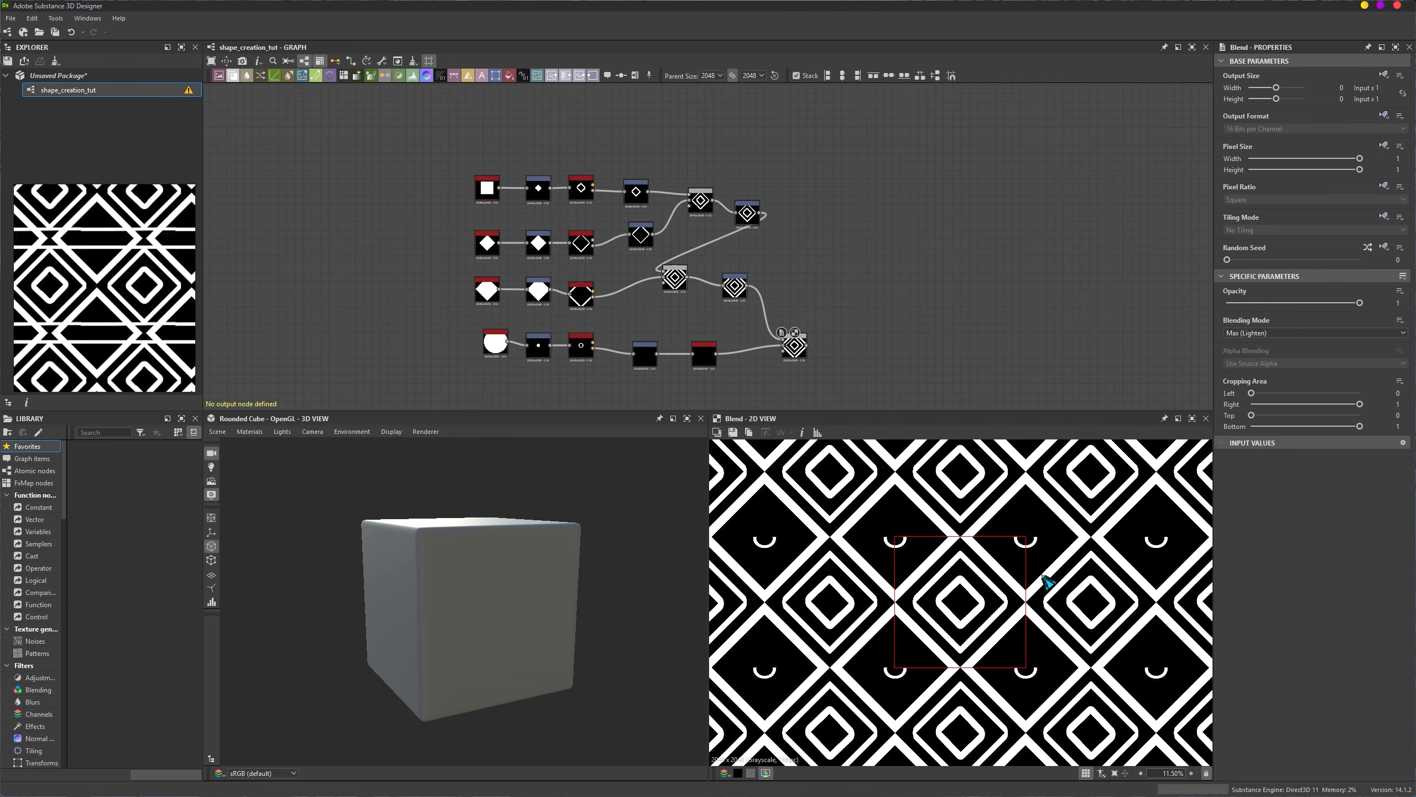
pyautogui.press('space')
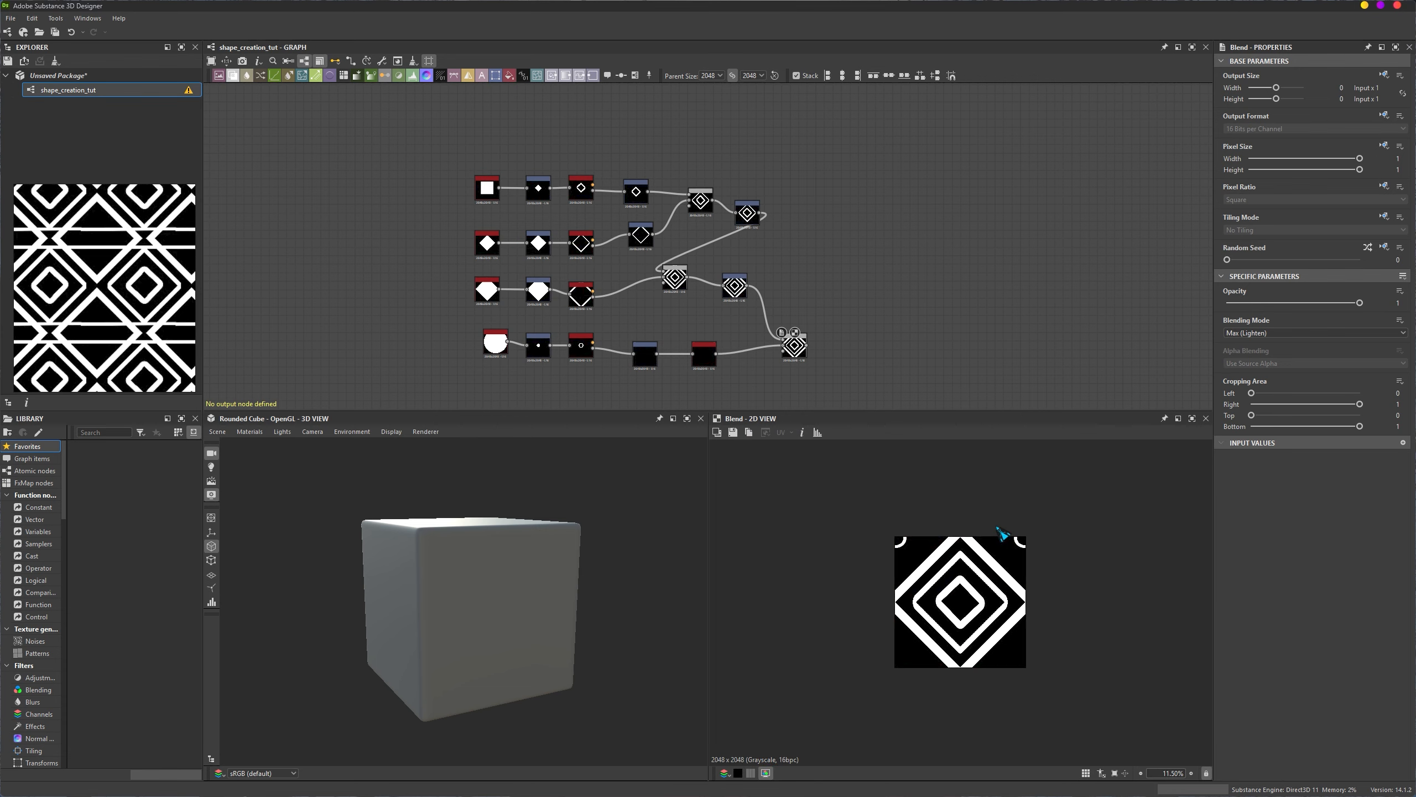
pyautogui.scroll(-2, 1006, 592)
pyautogui.scroll(2, 1002, 594)
pyautogui.press('space')
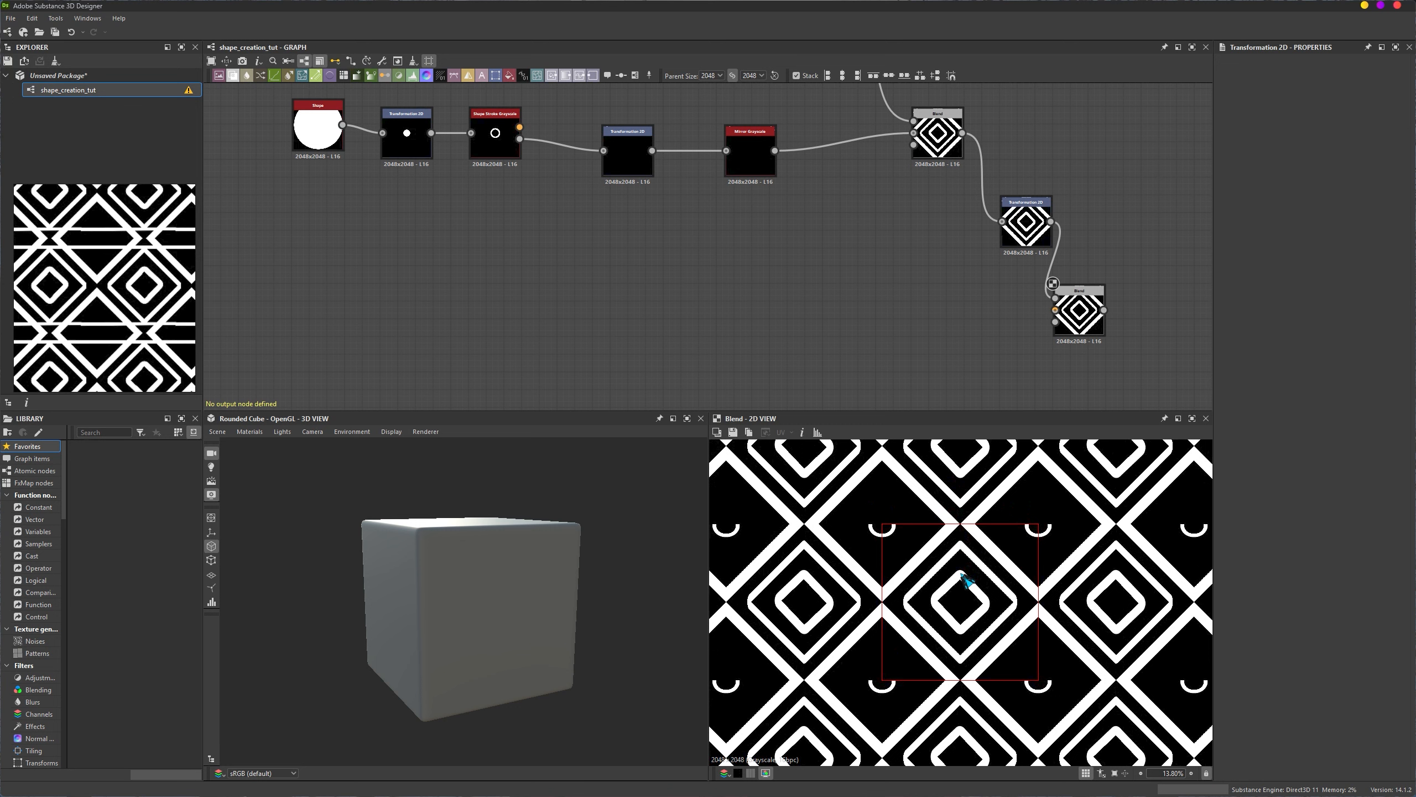
pyautogui.scroll(1, 909, 474)
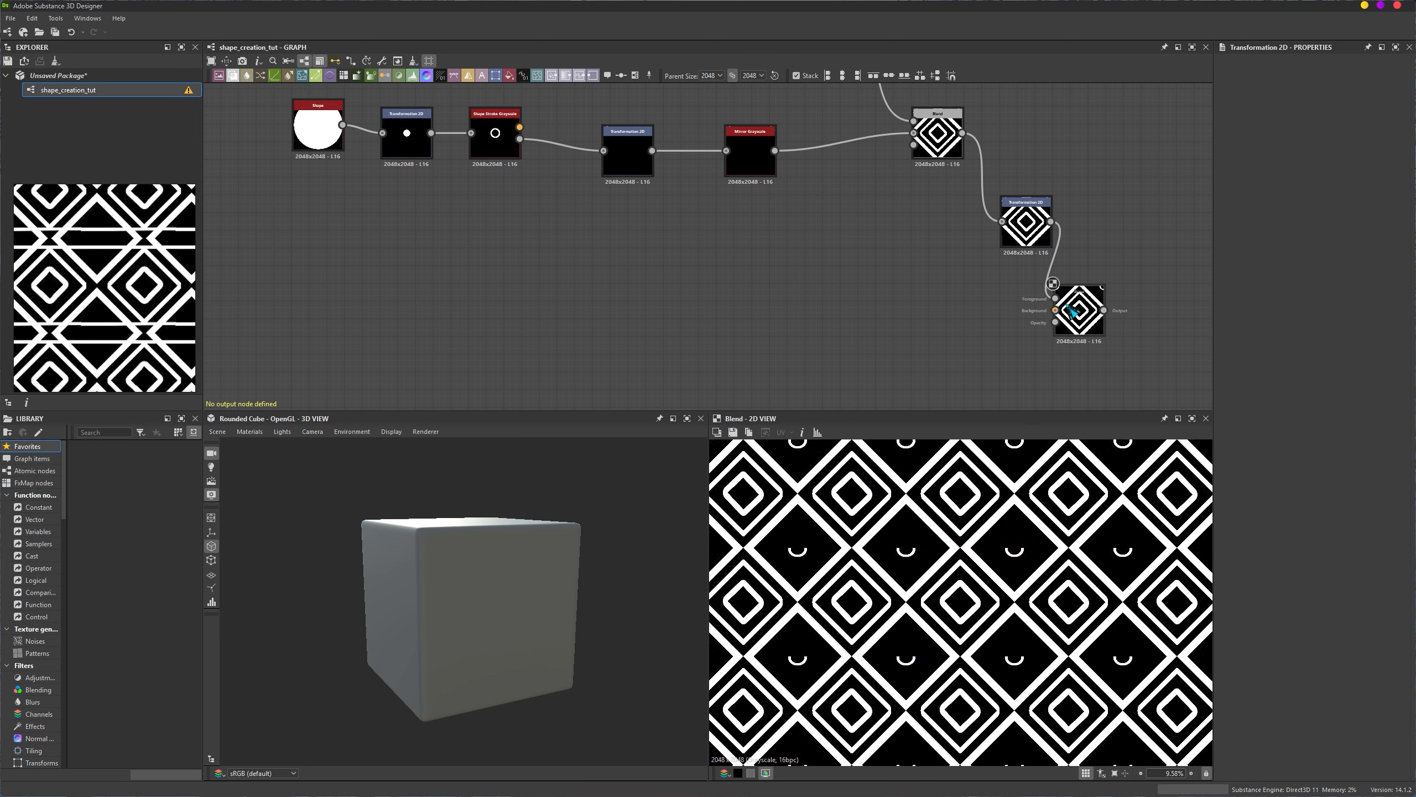
# Step: Line up the last Transformation 2D and Blend nodes in a row after the preceding Blend
pyautogui.moveTo(1079, 312); pyautogui.dragTo(1159, 172)
pyautogui.moveTo(1029, 233); pyautogui.dragTo(1047, 171)
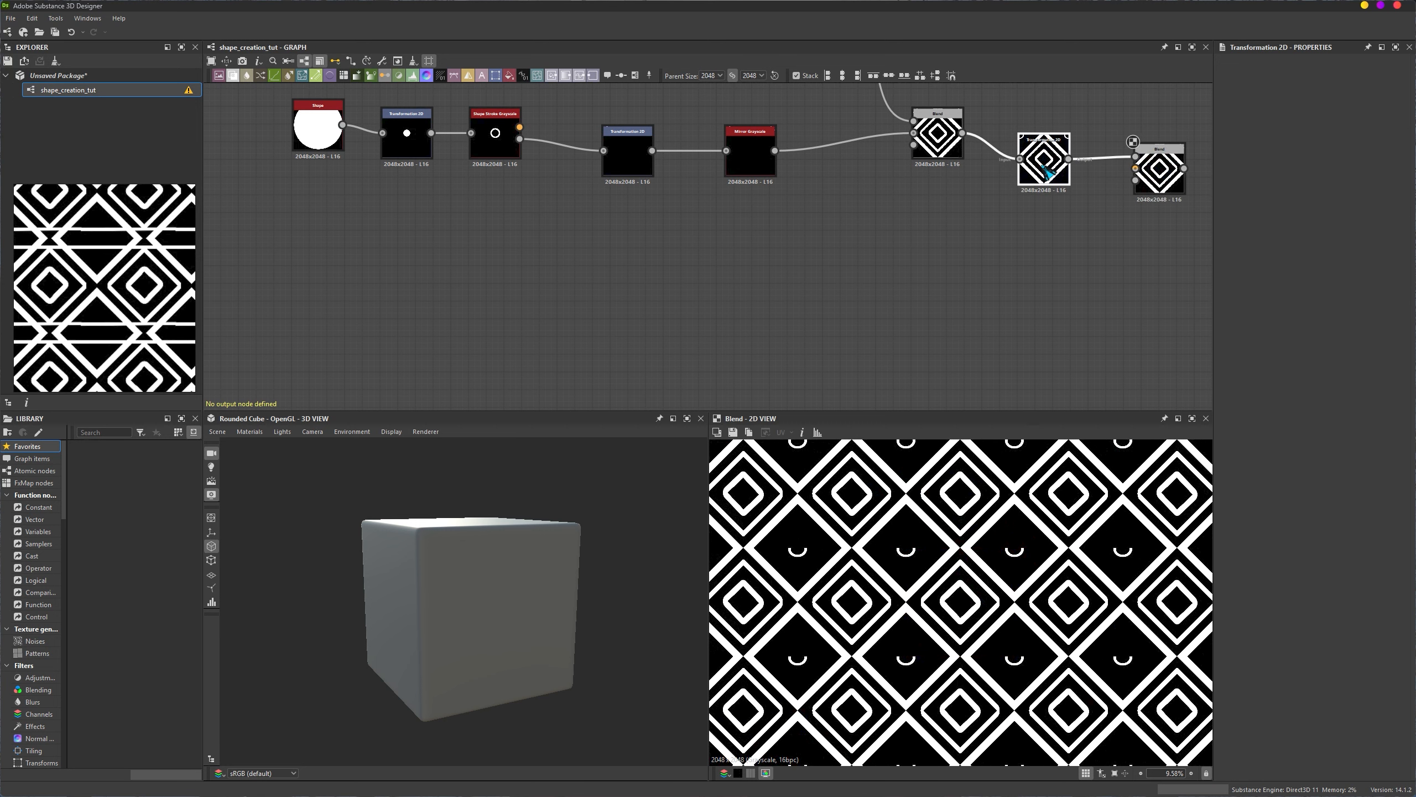
# Step: Duplicate the circle's Transformation 2D and Shape Stroke Grayscale nodes together, and line up the copies in a row below the originals
pyautogui.click(653, 300)
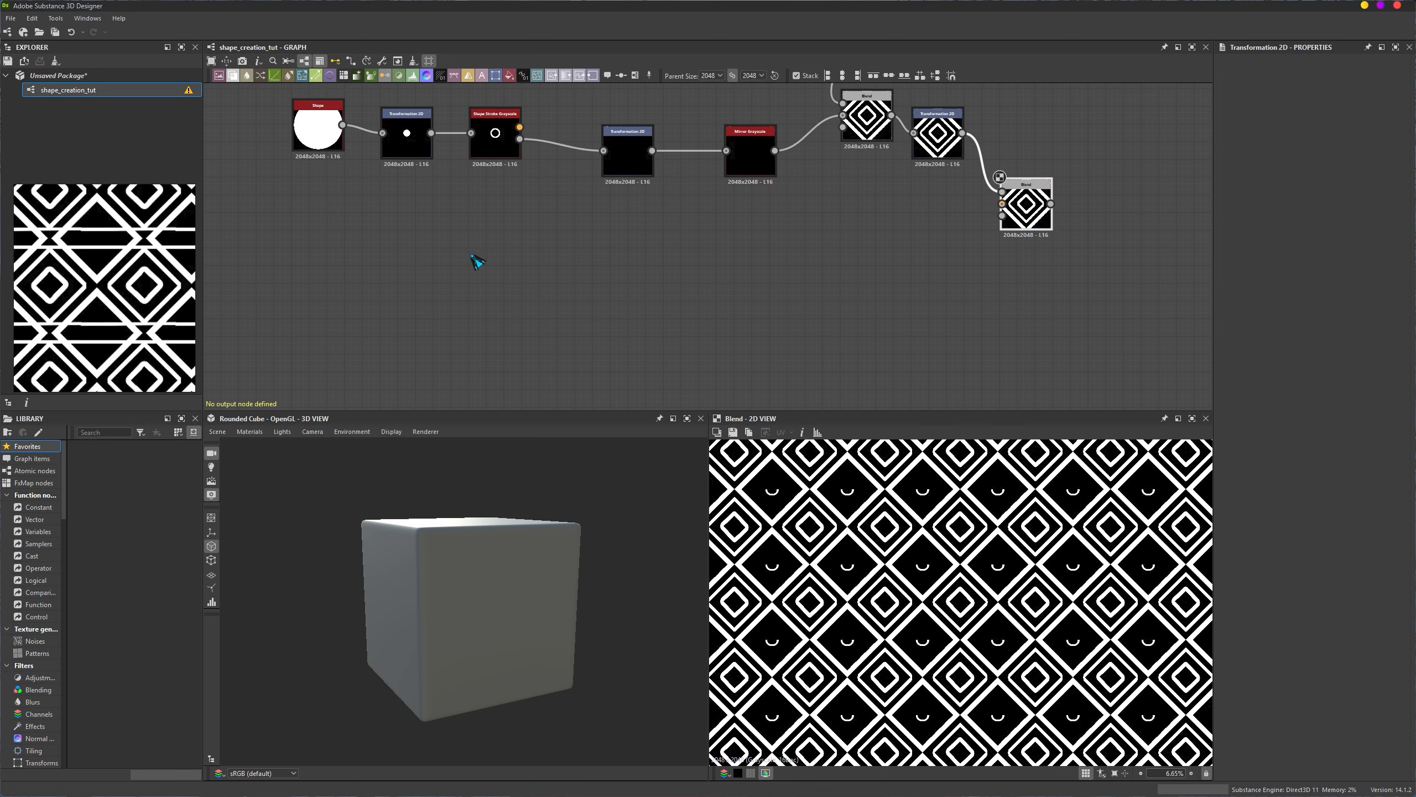
pyautogui.moveTo(299, 199)
pyautogui.mouseDown()
pyautogui.moveTo(411, 153)
pyautogui.moveTo(485, 158)
pyautogui.mouseUp()
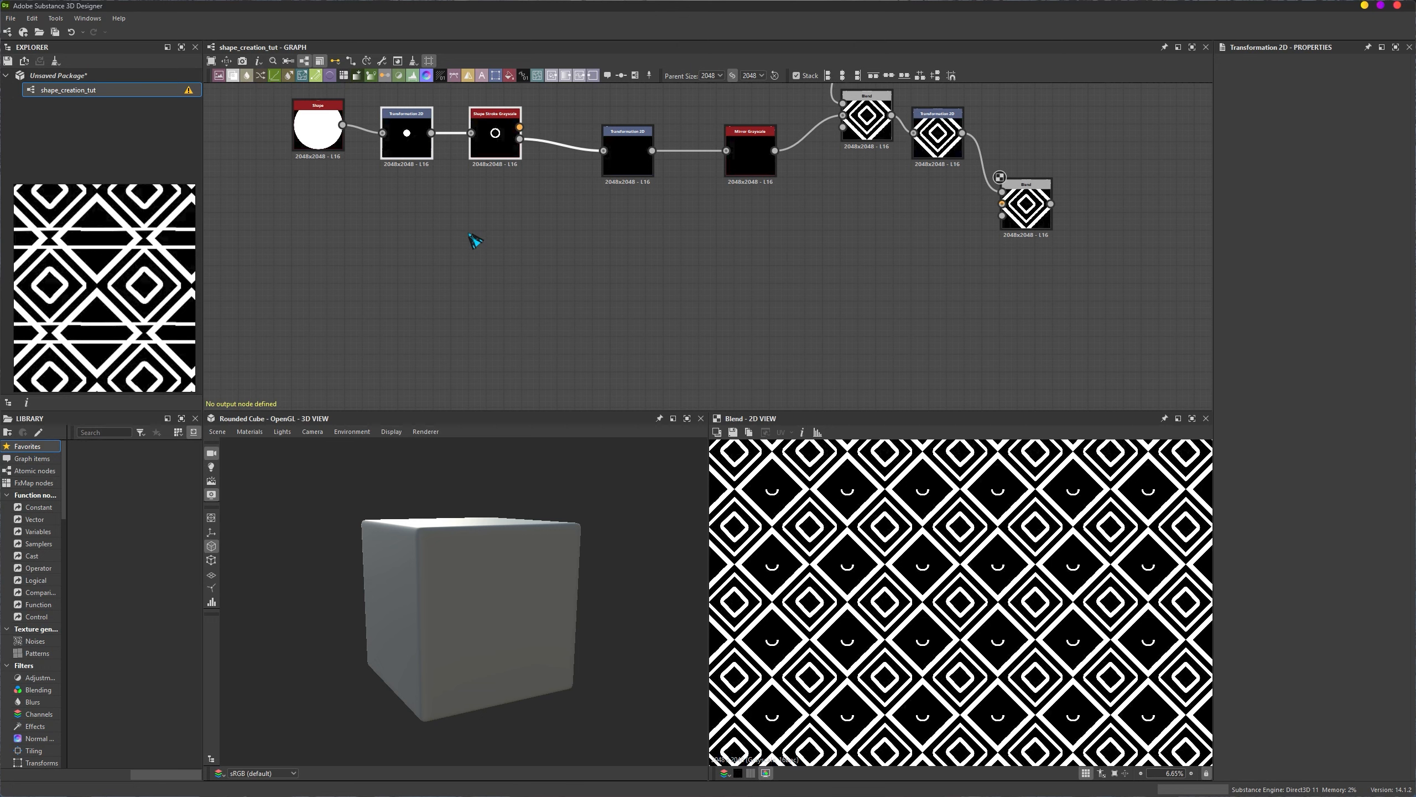
pyautogui.hotkey('ctrl', 'd')
pyautogui.click(593, 292)
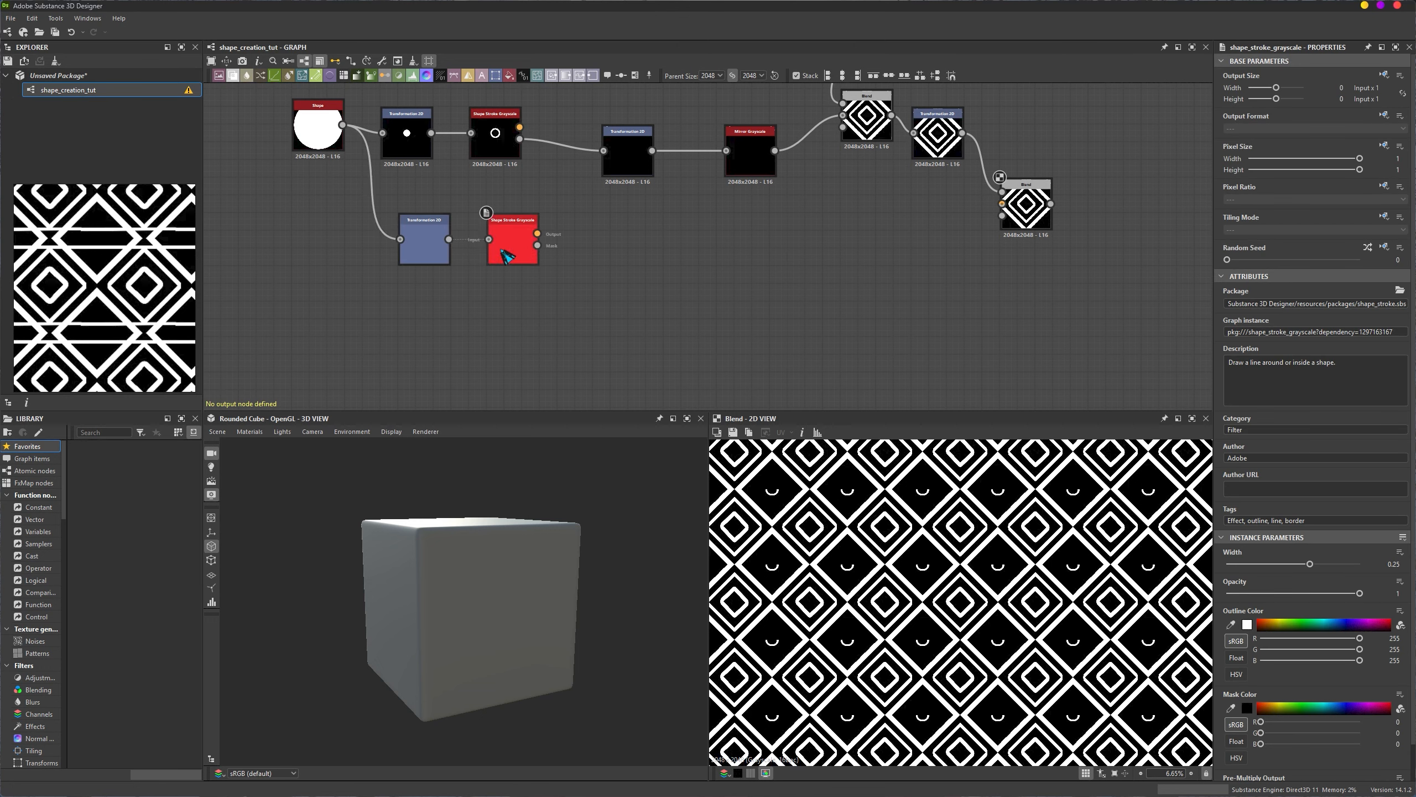
pyautogui.moveTo(417, 235); pyautogui.dragTo(418, 252)
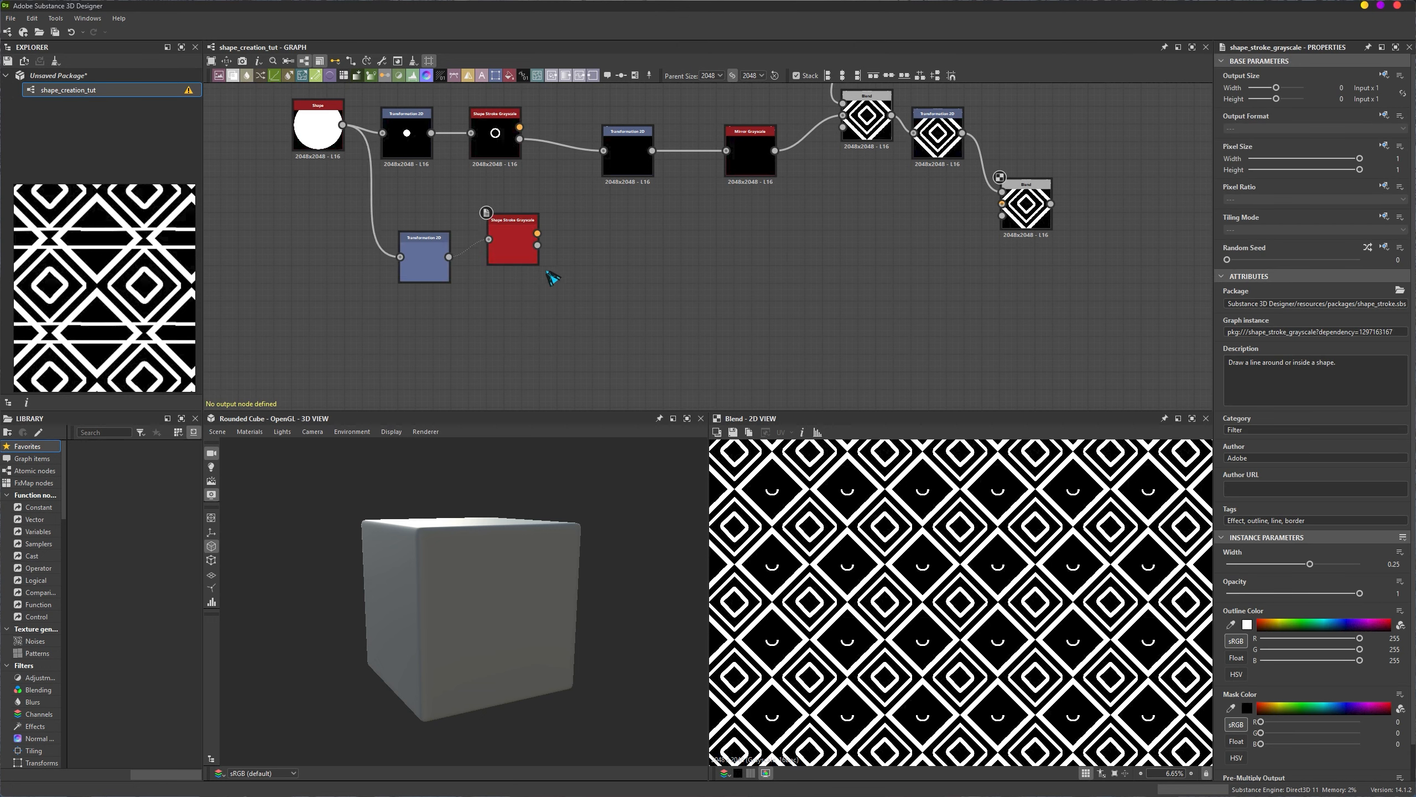
pyautogui.moveTo(525, 242); pyautogui.dragTo(524, 260)
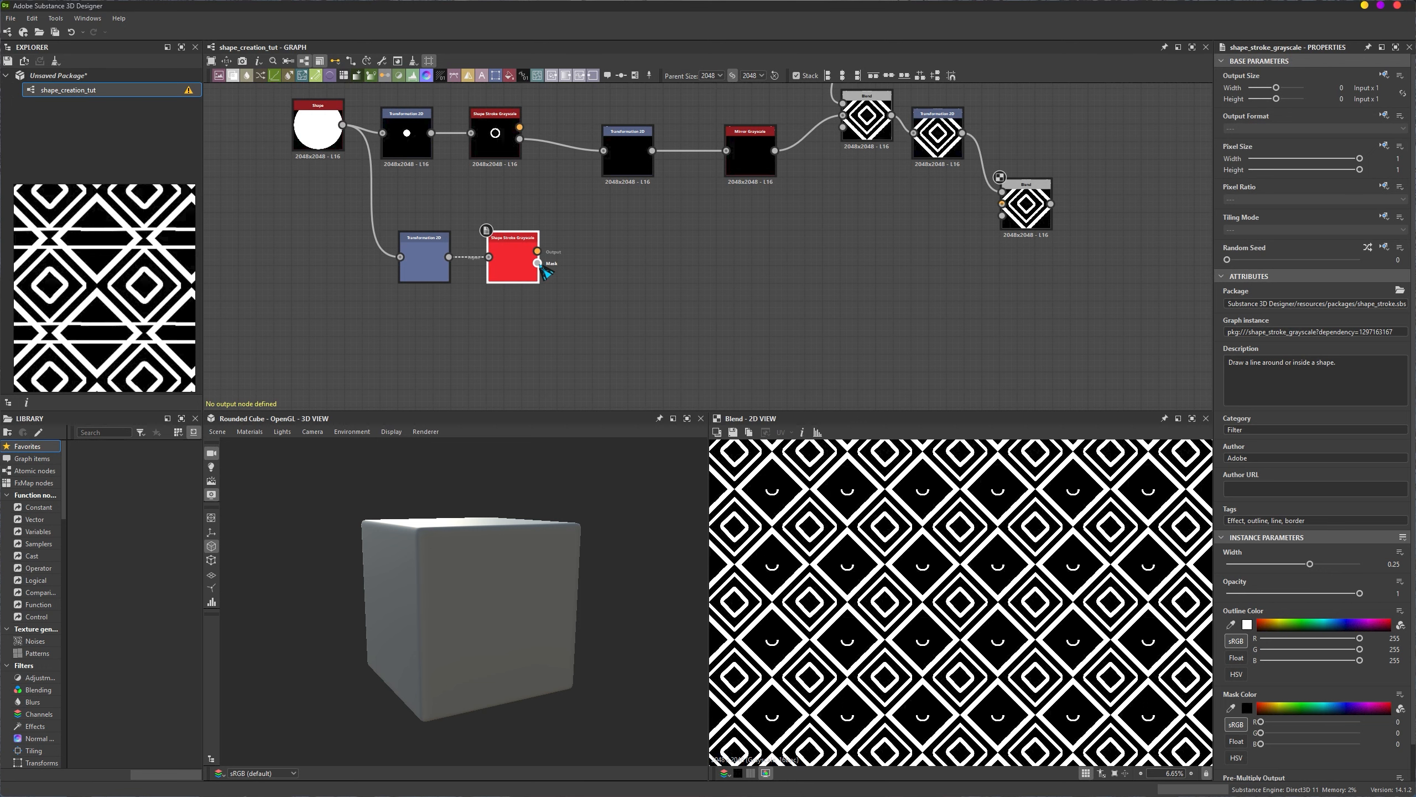
# Step: Preview the copied Shape Stroke Grayscale's Mask output as a single tile and attach a new Transformation 2D node to that output
pyautogui.doubleClick(538, 264)
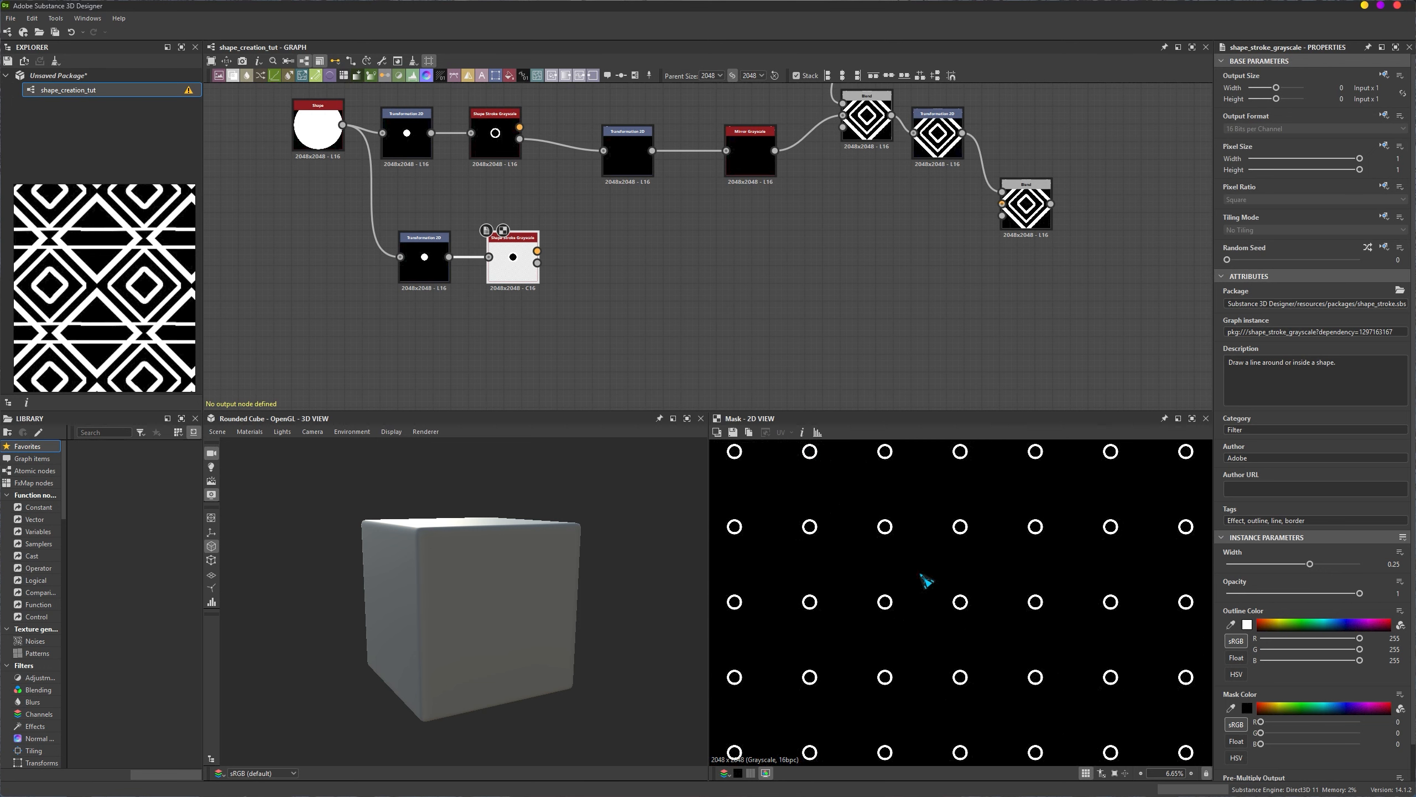
pyautogui.press('space')
pyautogui.moveTo(538, 262); pyautogui.dragTo(647, 266)
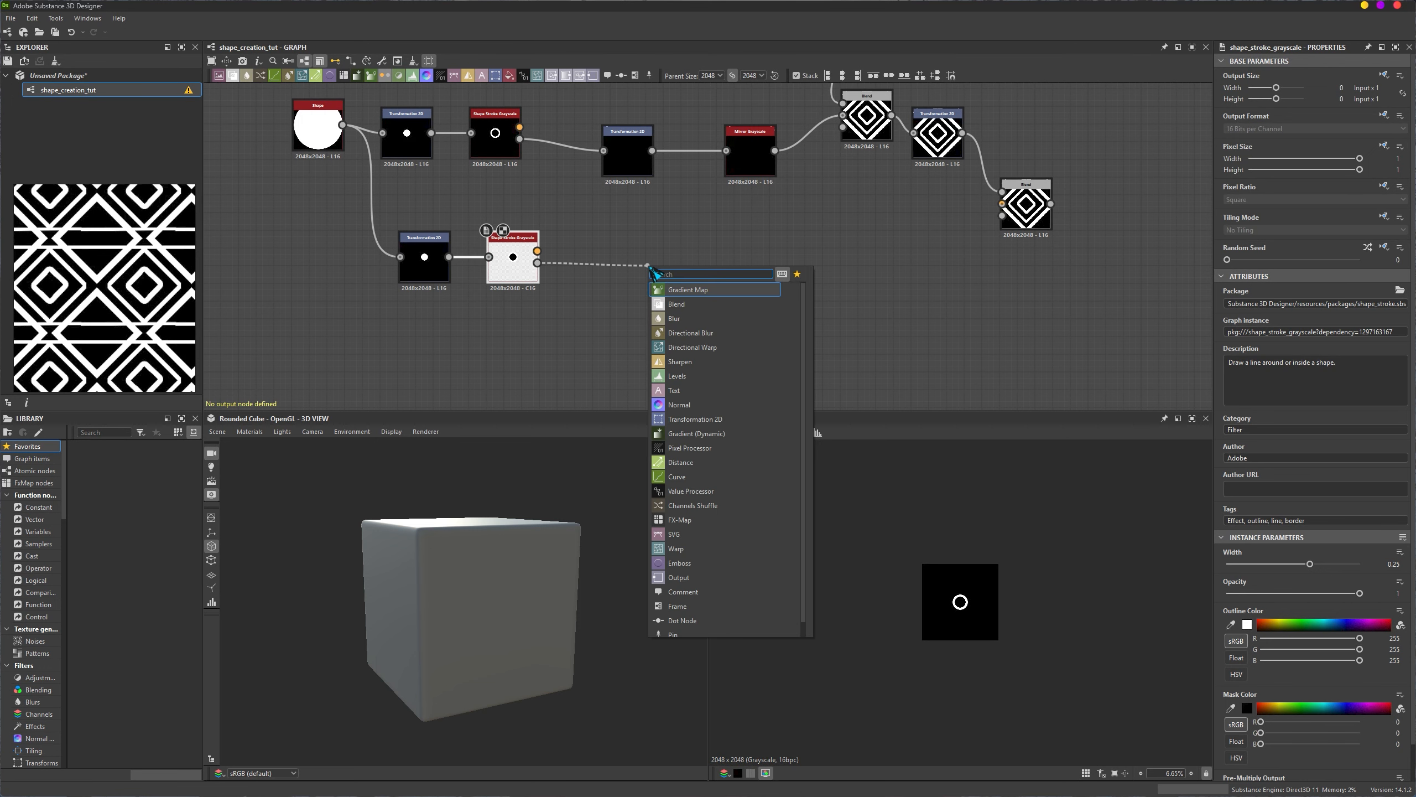
pyautogui.click(712, 419)
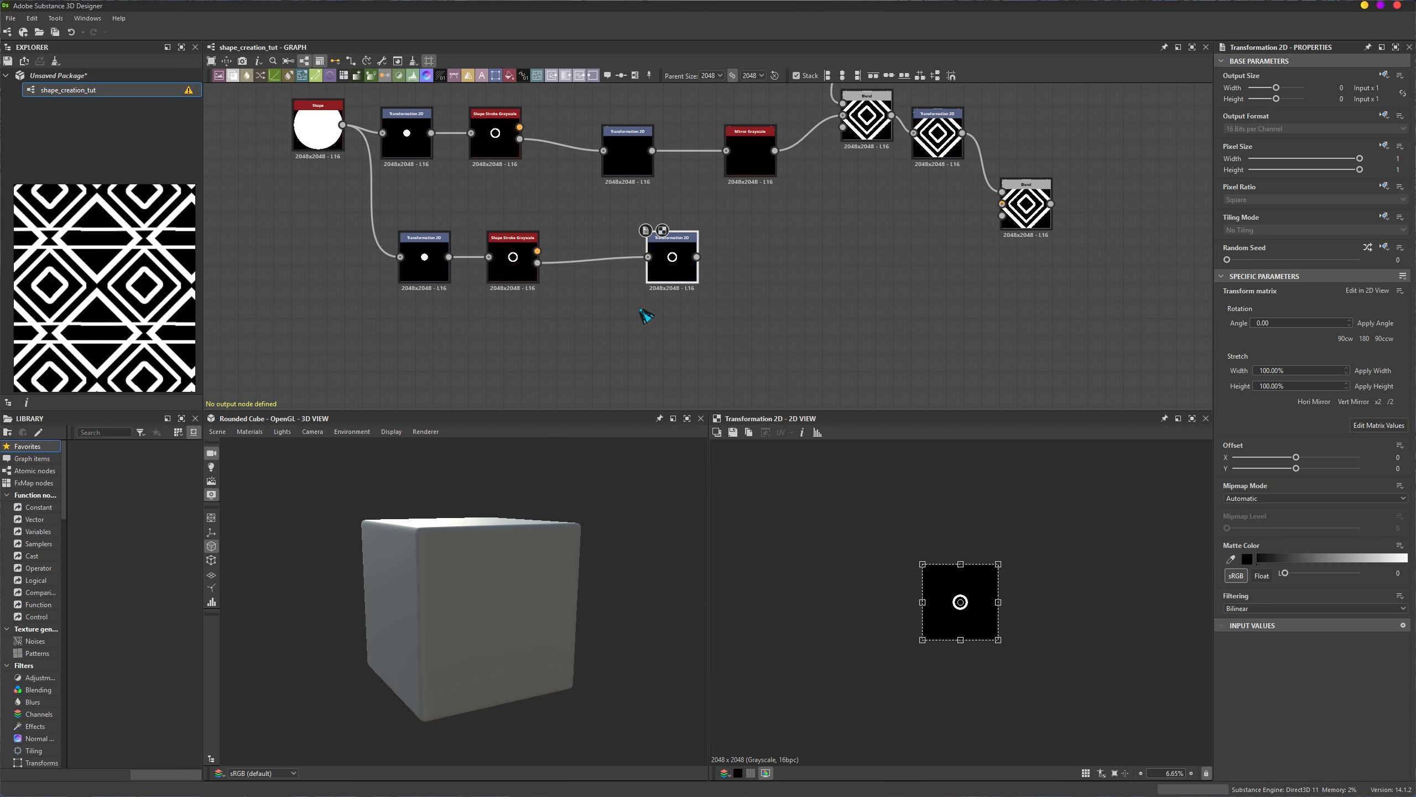
pyautogui.click(735, 316)
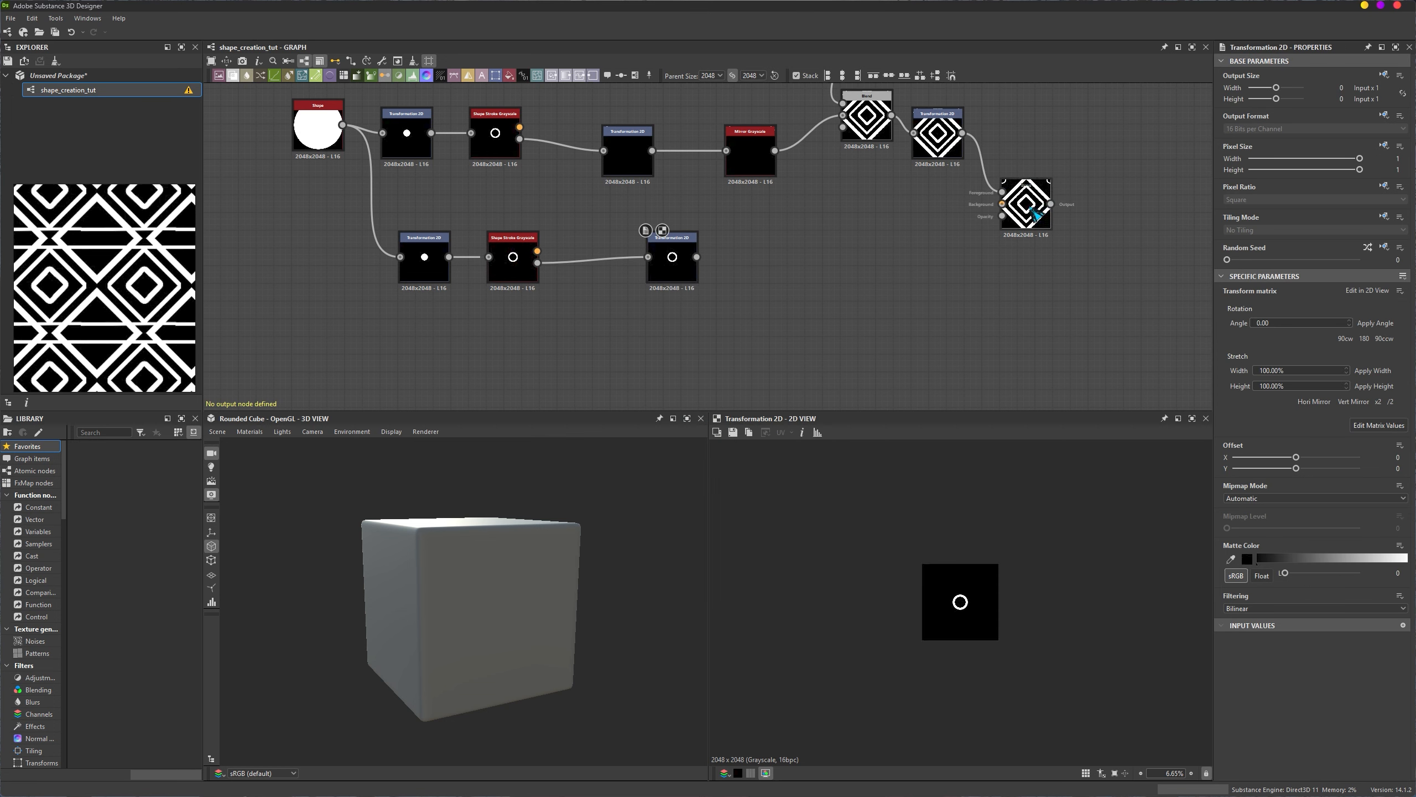
# Step: Move the last Blend beside the new branch, connect the new Transformation 2D to its Background input, and preview the Blend tiled
pyautogui.moveTo(1043, 206); pyautogui.dragTo(990, 260)
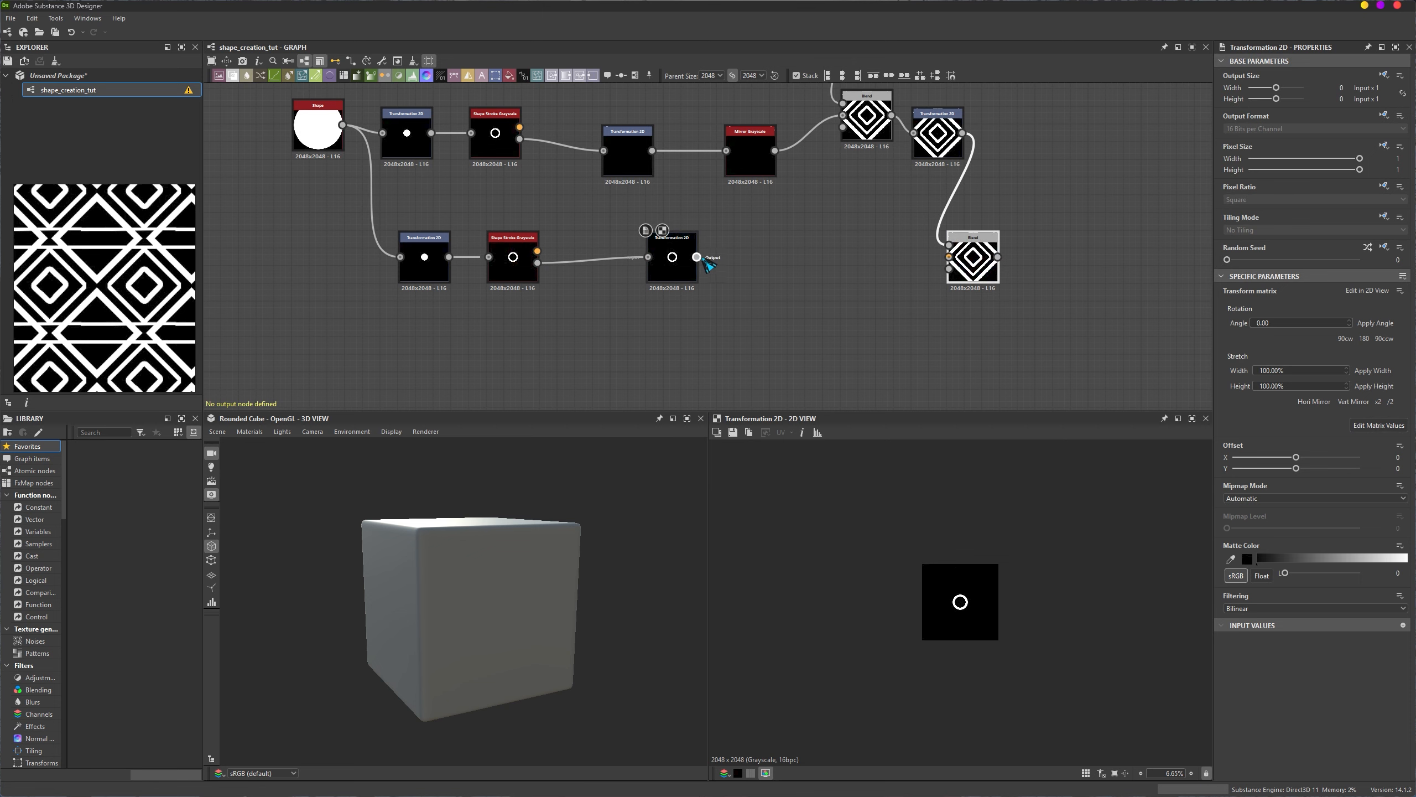
pyautogui.moveTo(697, 256); pyautogui.dragTo(949, 256)
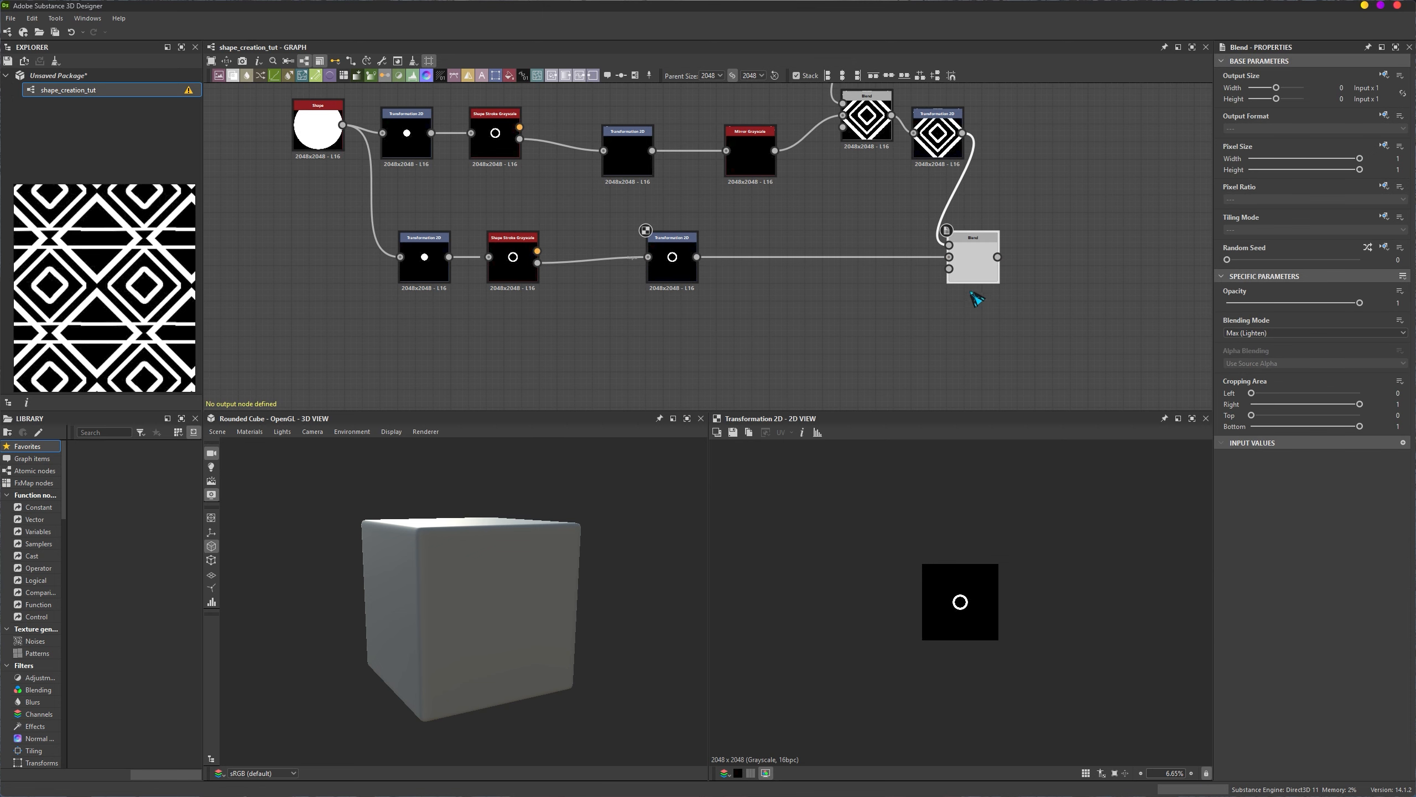
pyautogui.doubleClick(973, 276)
pyautogui.press('space')
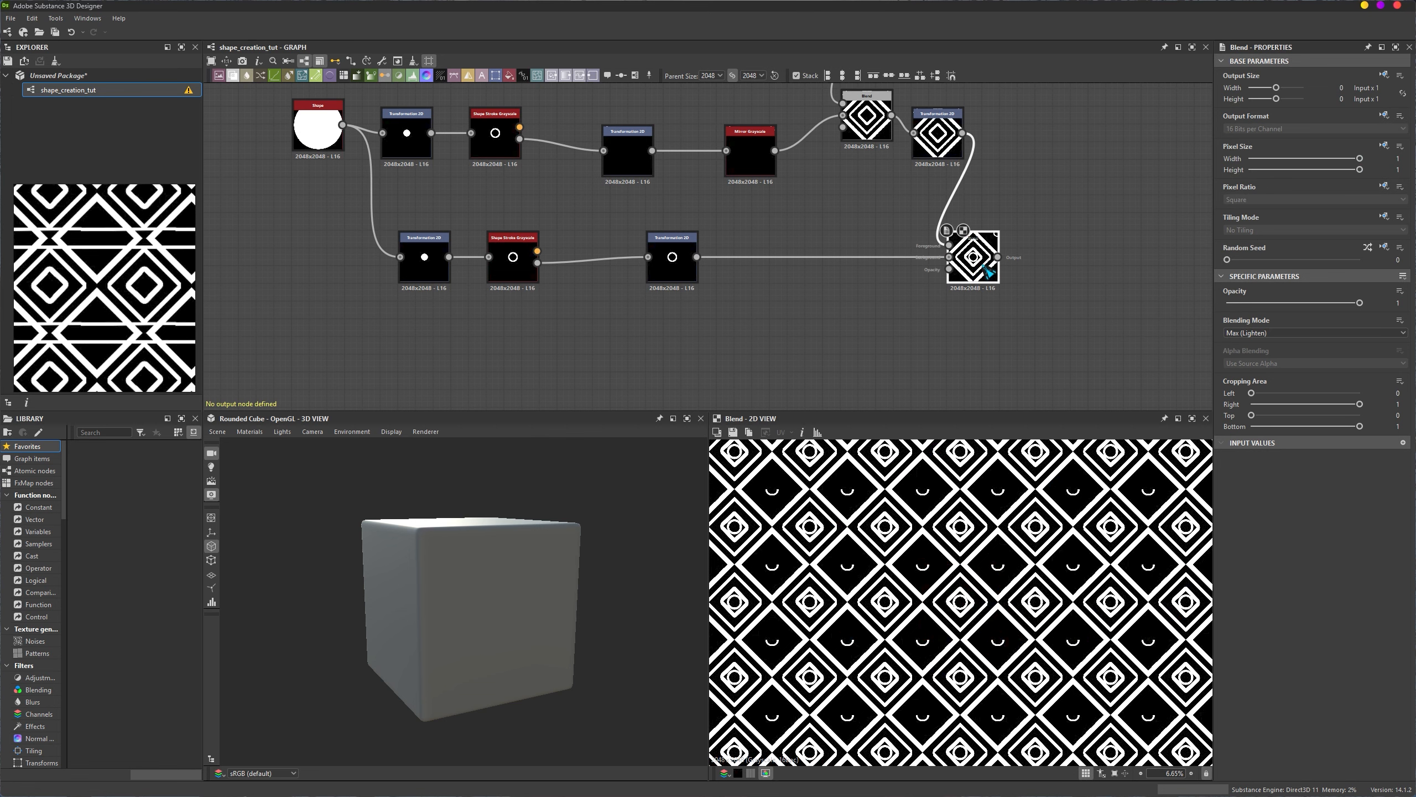
# Step: Shrink the central ring slightly in its Transformation 2D so it sits inside the innermost diamond
pyautogui.click(689, 271)
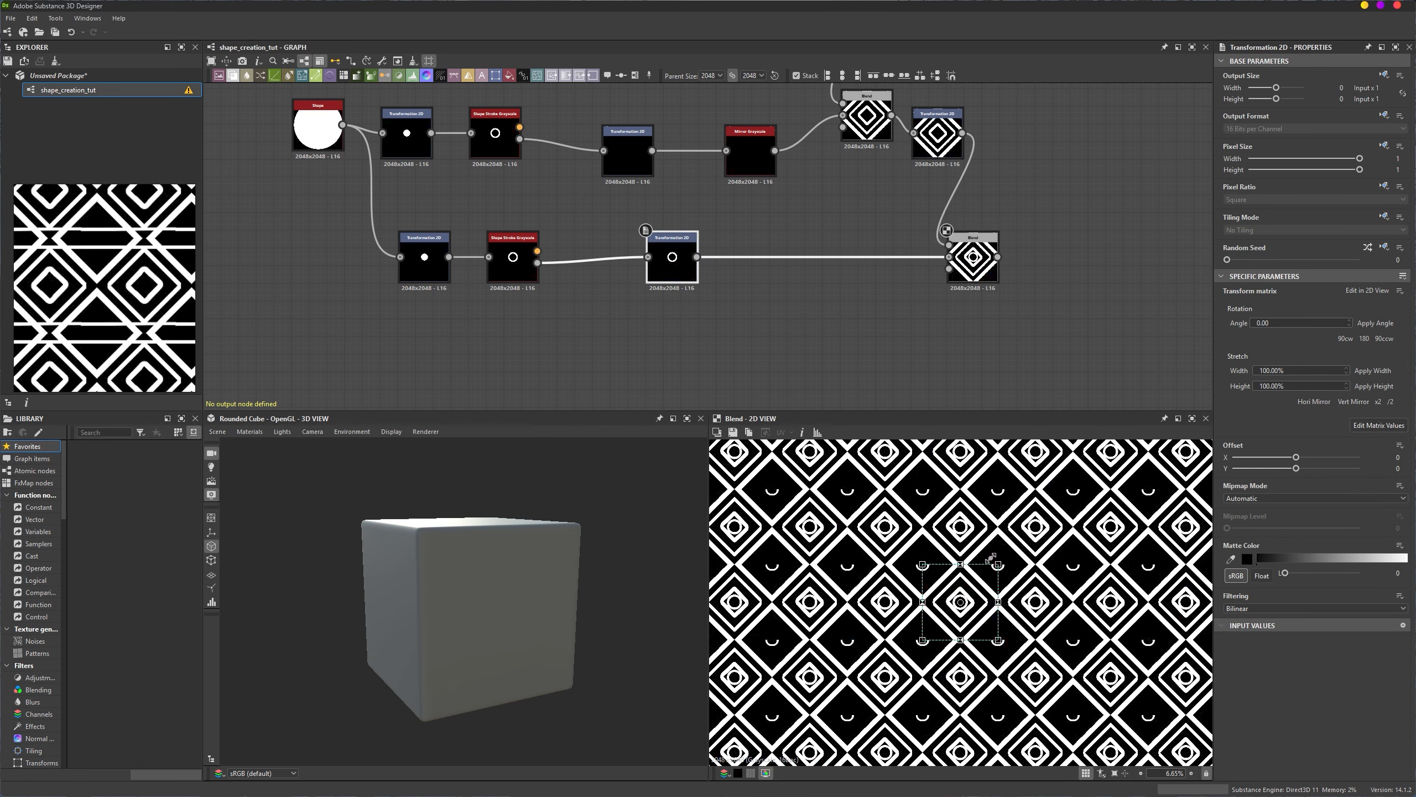
pyautogui.moveTo(991, 558); pyautogui.dragTo(984, 564)
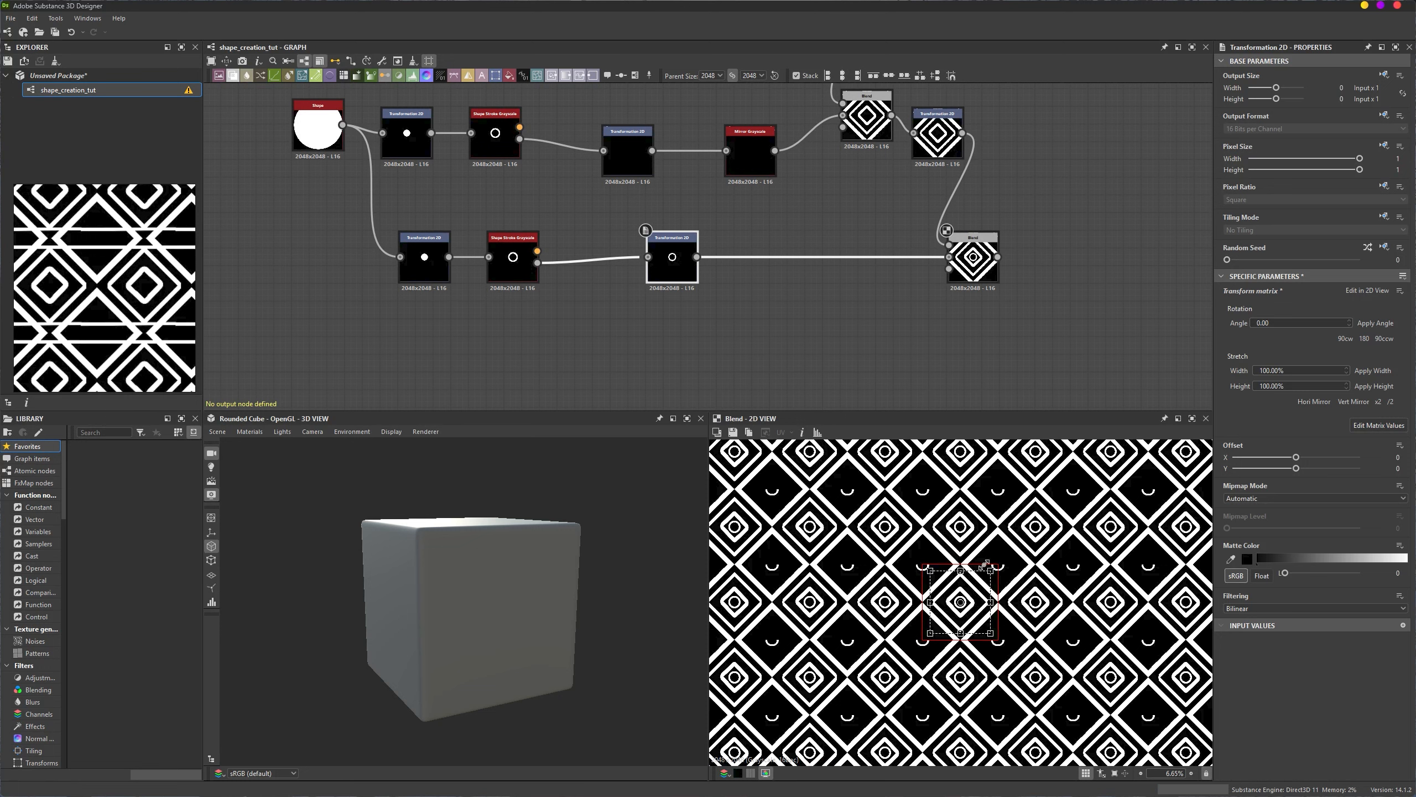
pyautogui.click(1083, 306)
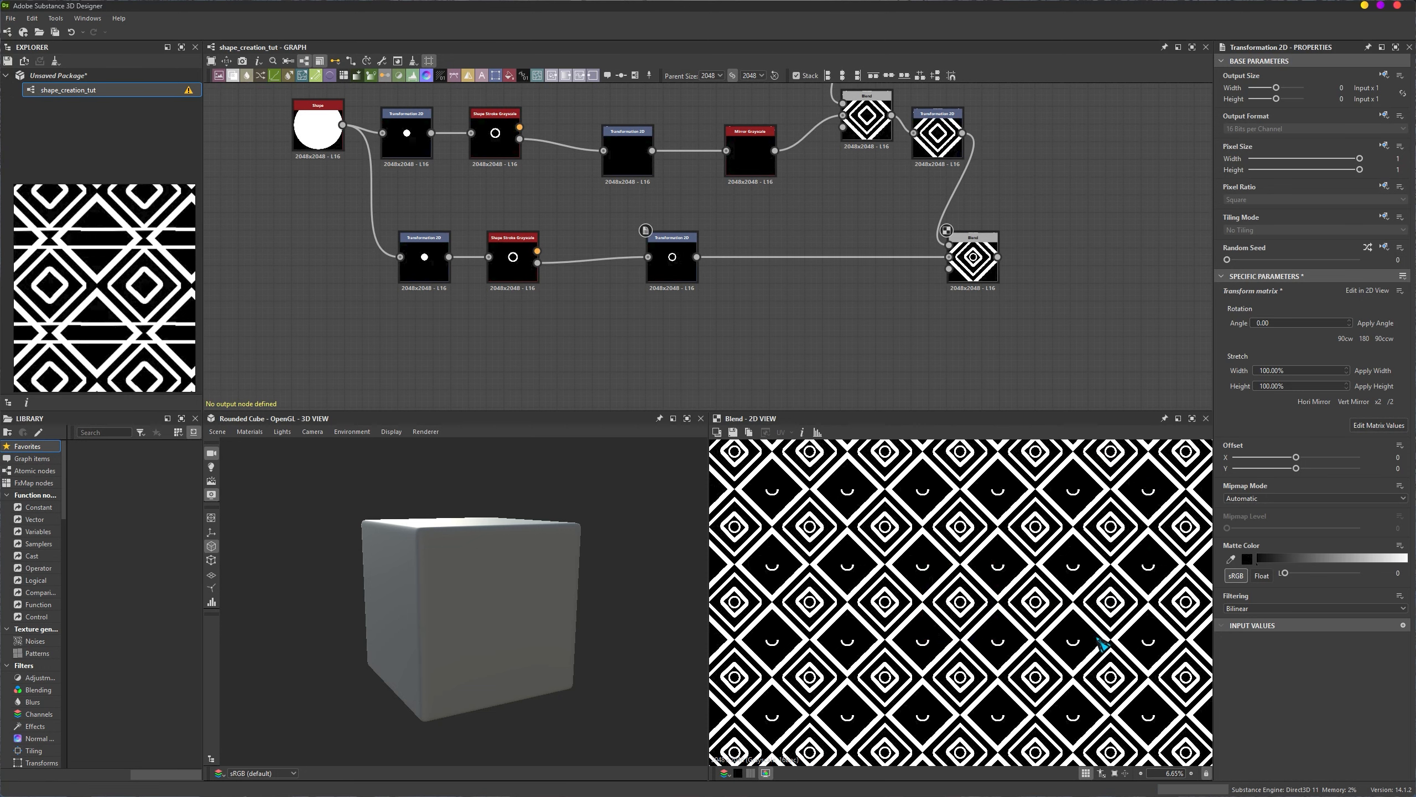
# Step: Review the node graph from the base shape branches through to the final Blend
pyautogui.scroll(2, 544, 271)
pyautogui.scroll(-9, 540, 274)
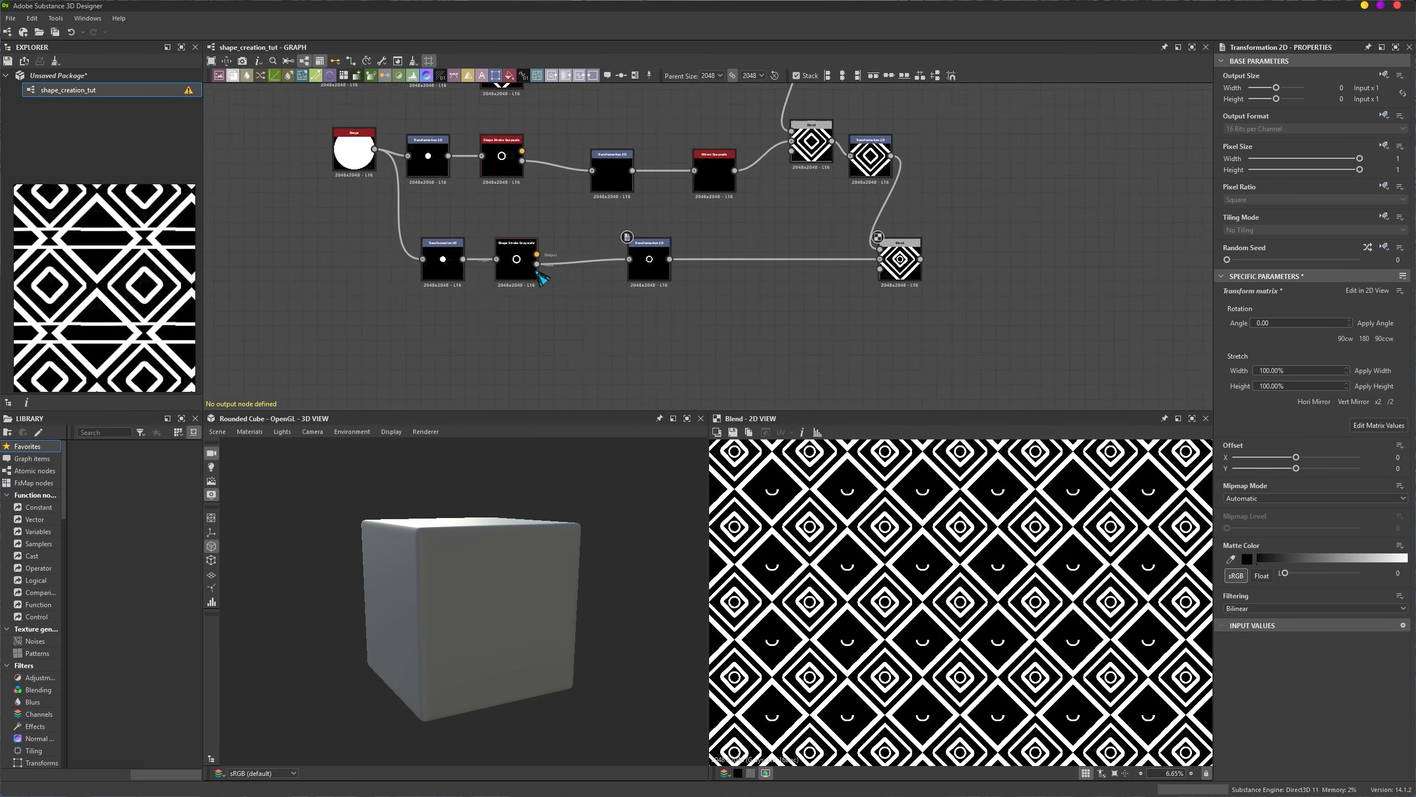
pyautogui.scroll(1, 479, 122)
pyautogui.scroll(3, 482, 125)
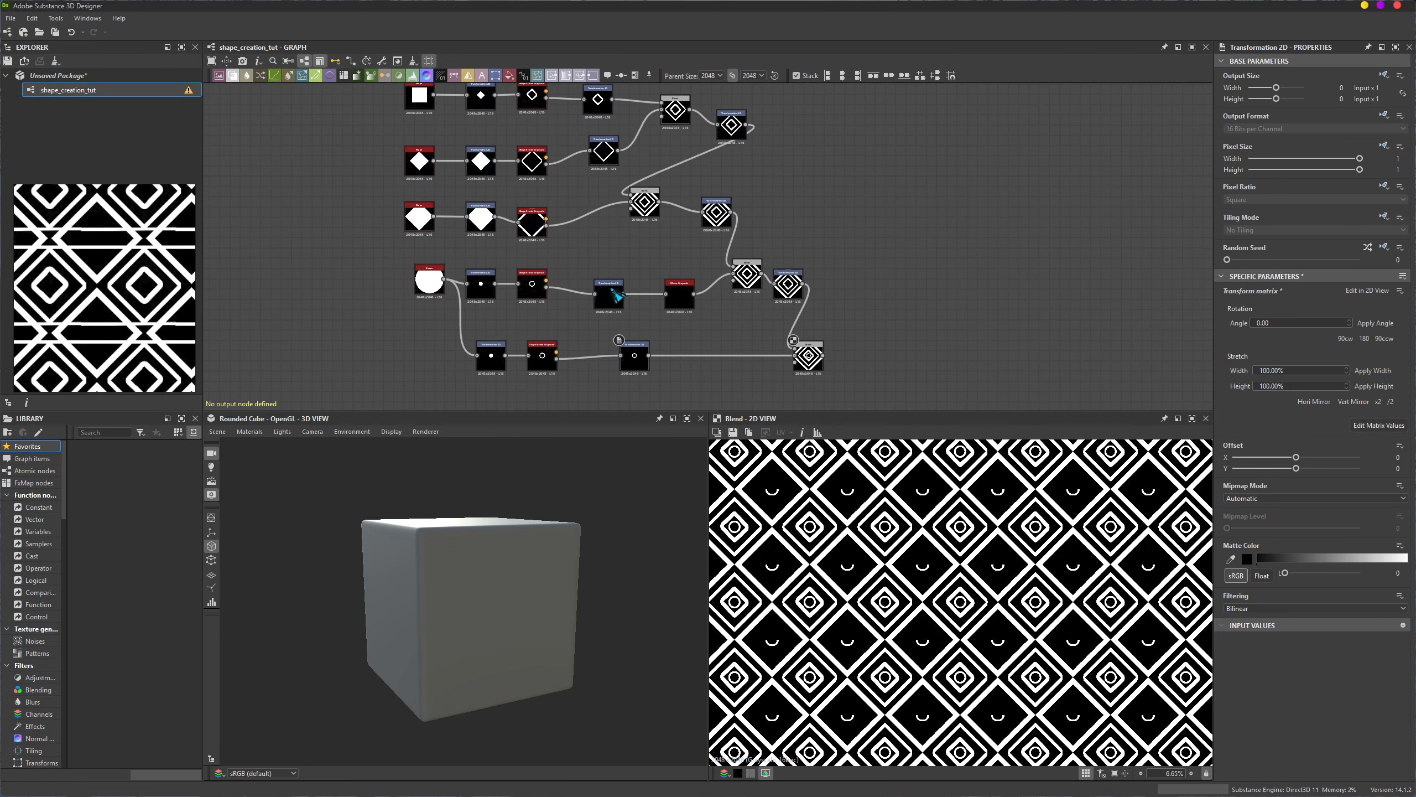
pyautogui.scroll(2, 659, 366)
pyautogui.scroll(1, 654, 359)
pyautogui.scroll(-1, 711, 346)
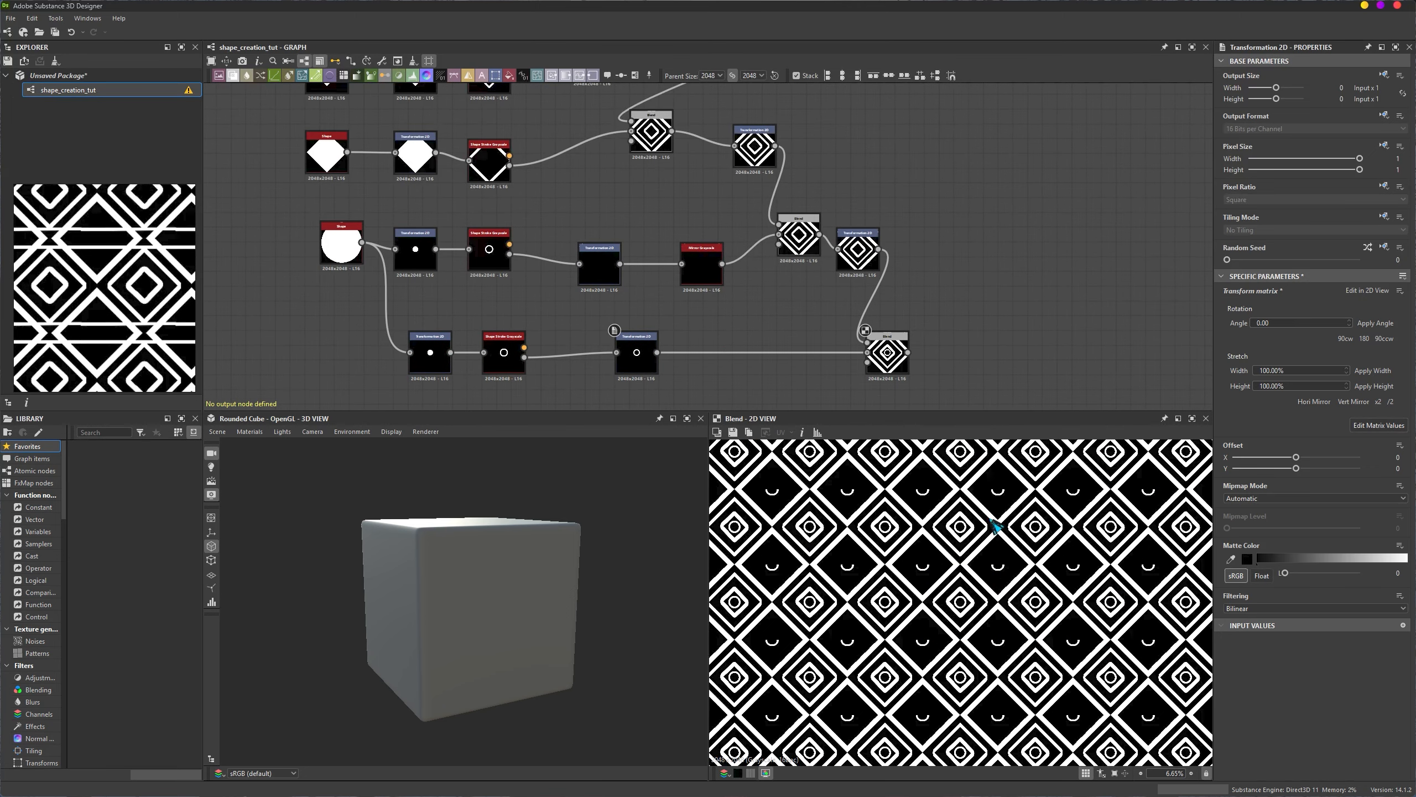
# Step: Maximize the final Blend's 2D view, move the reference image out of the way, and examine the tiled pattern near and far
pyautogui.click(905, 368)
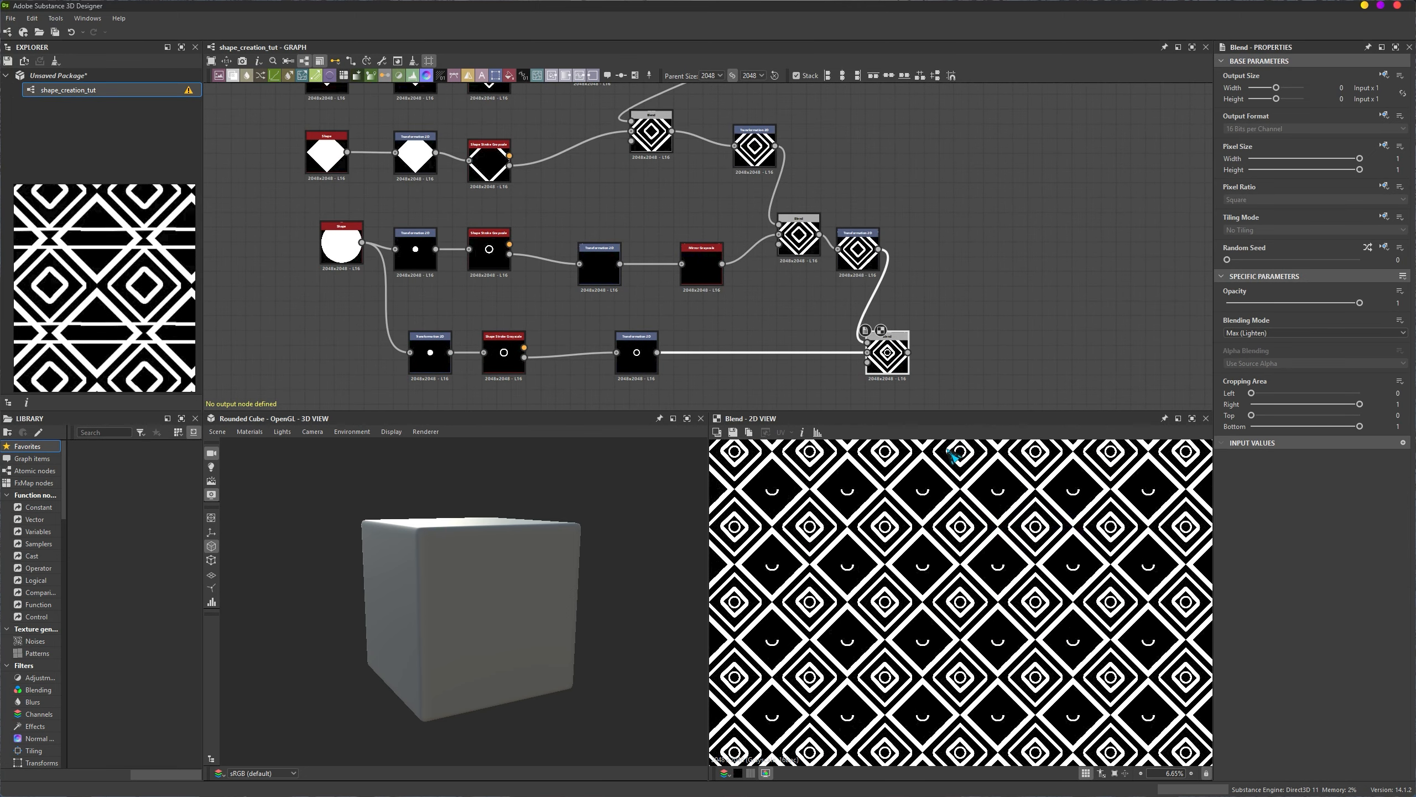
pyautogui.click(1192, 417)
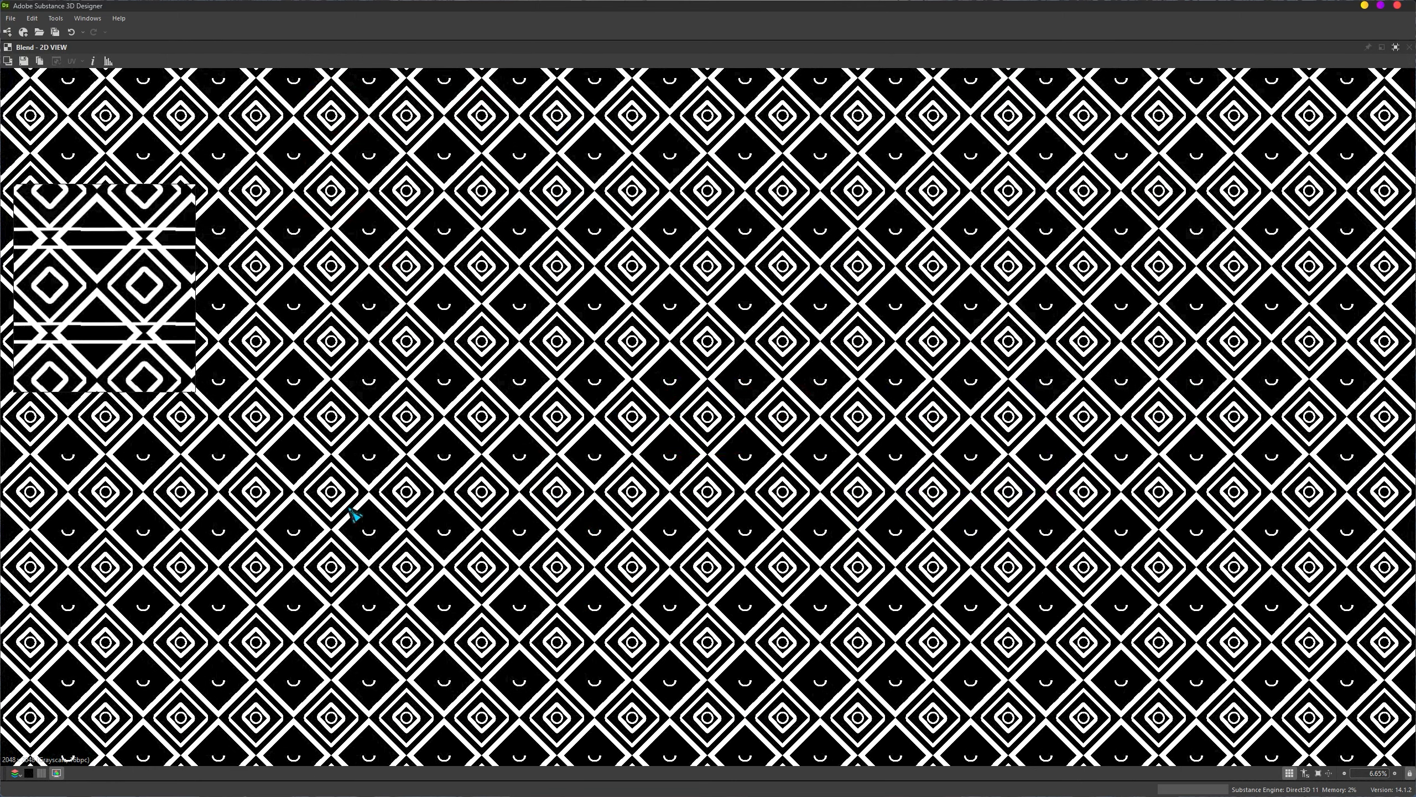
pyautogui.moveTo(128, 191); pyautogui.dragTo(0, 195)
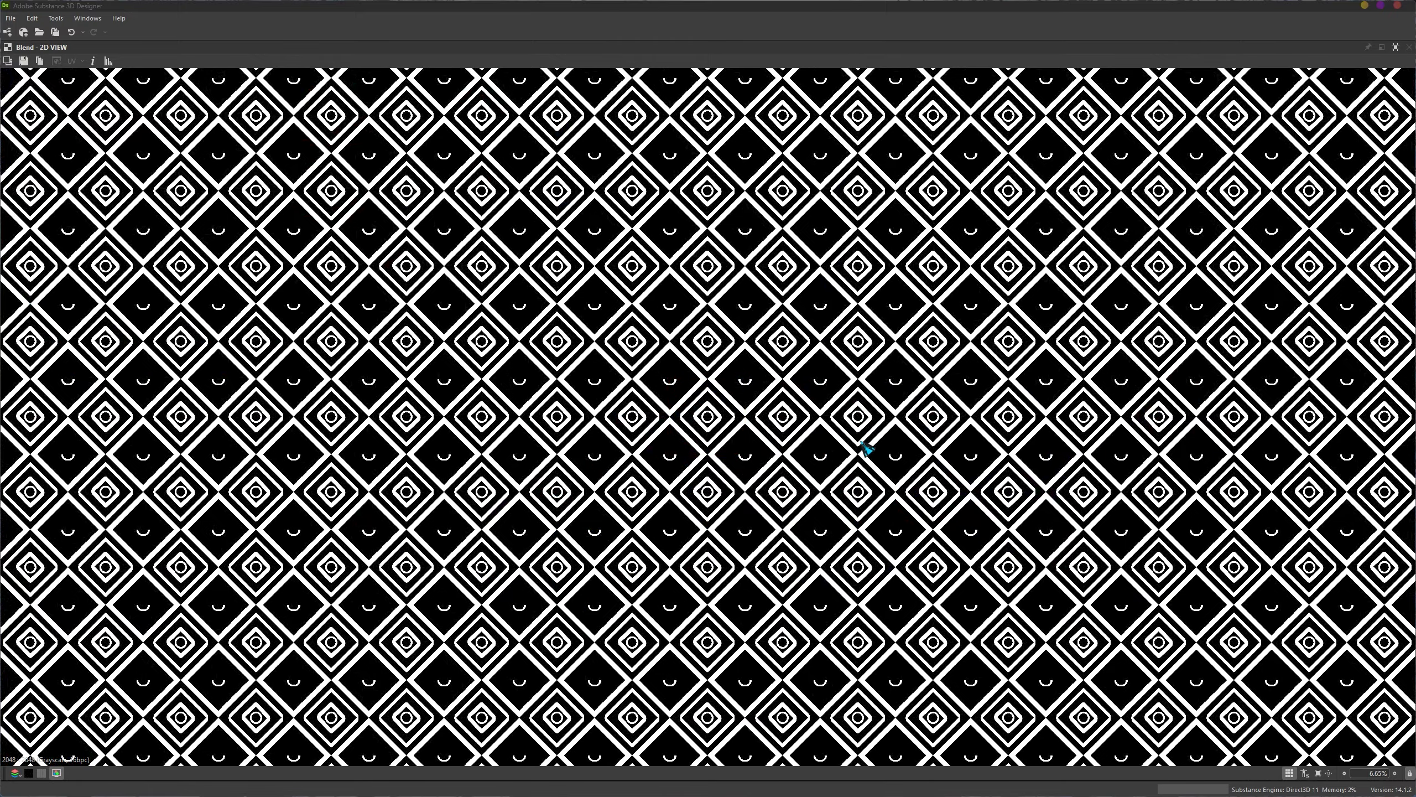
pyautogui.scroll(-5, 704, 552)
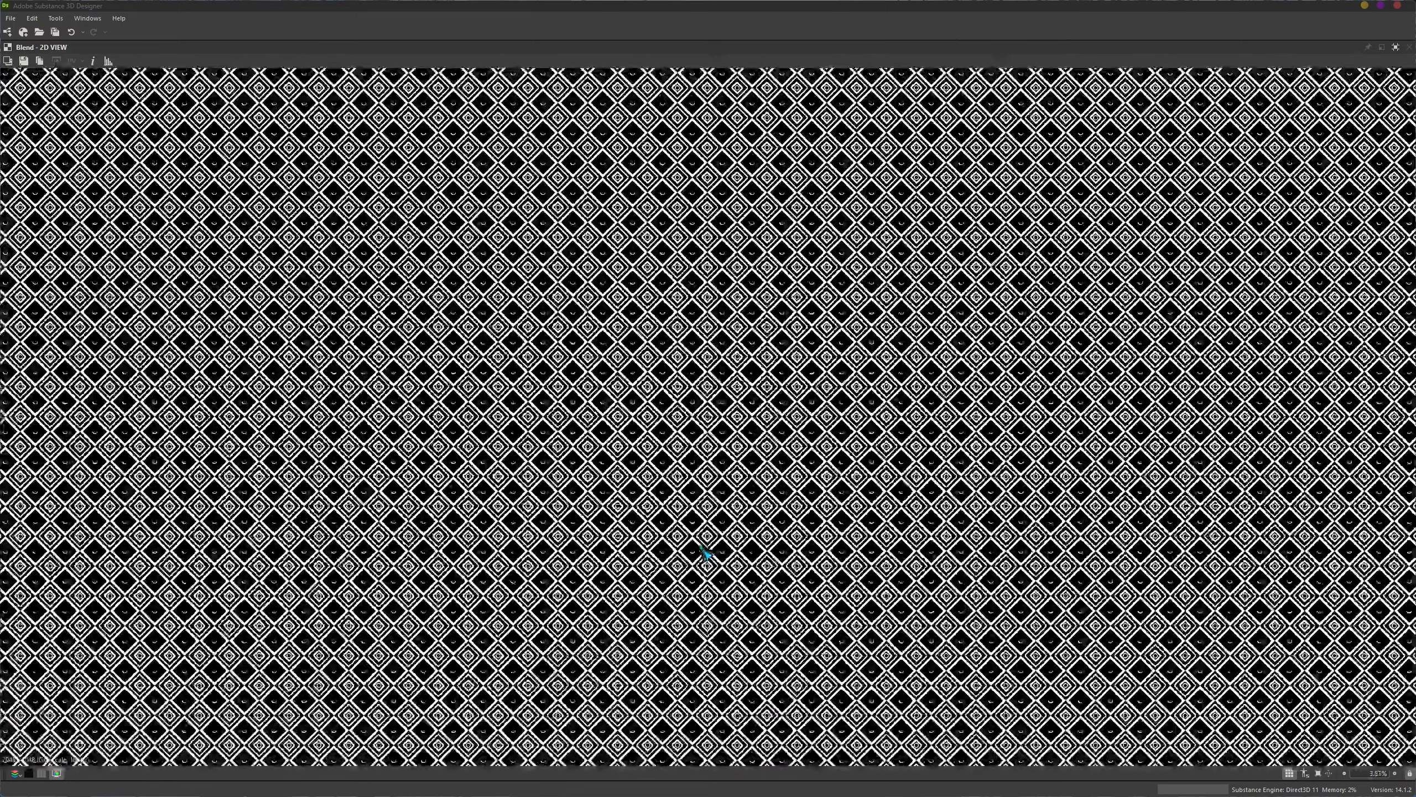
pyautogui.scroll(9, 705, 552)
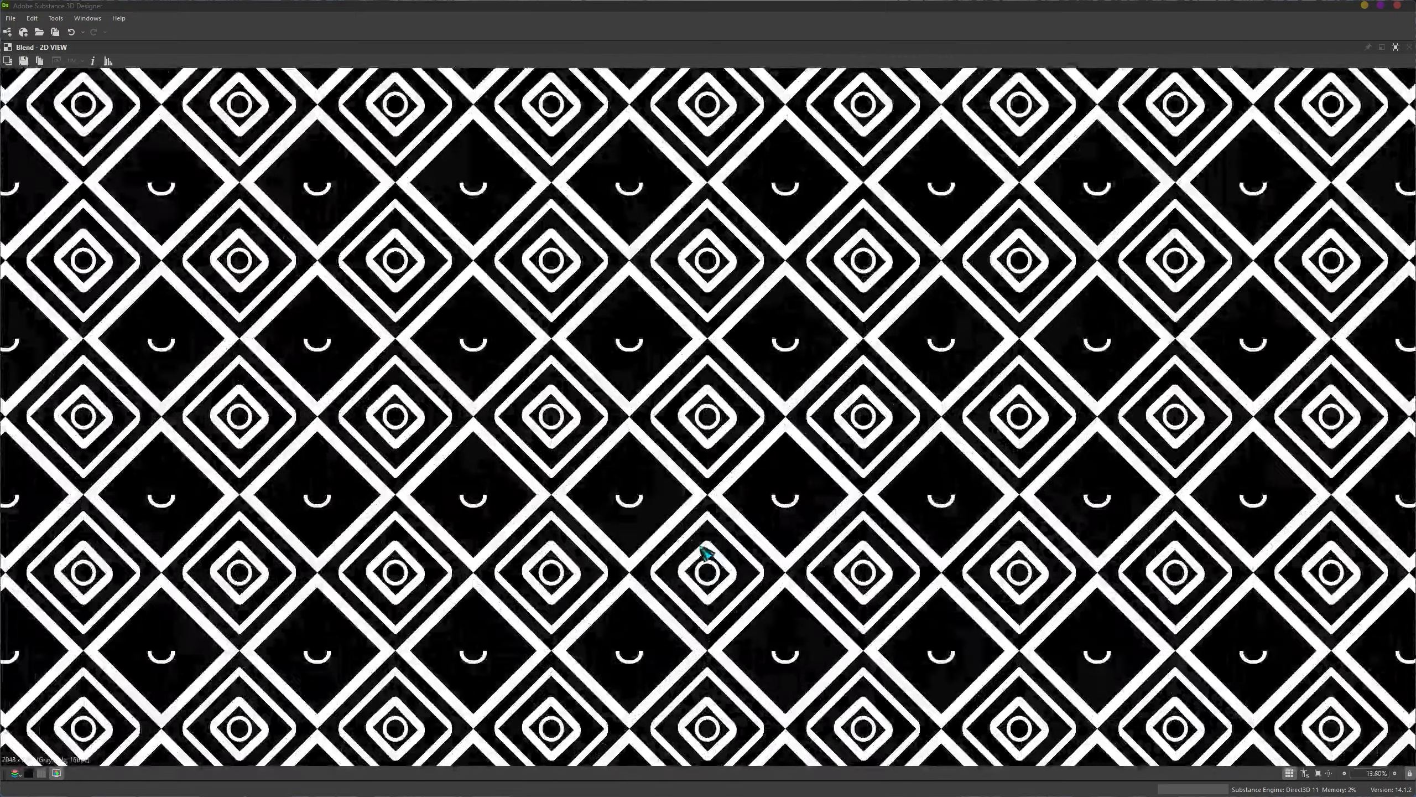
pyautogui.click(1395, 47)
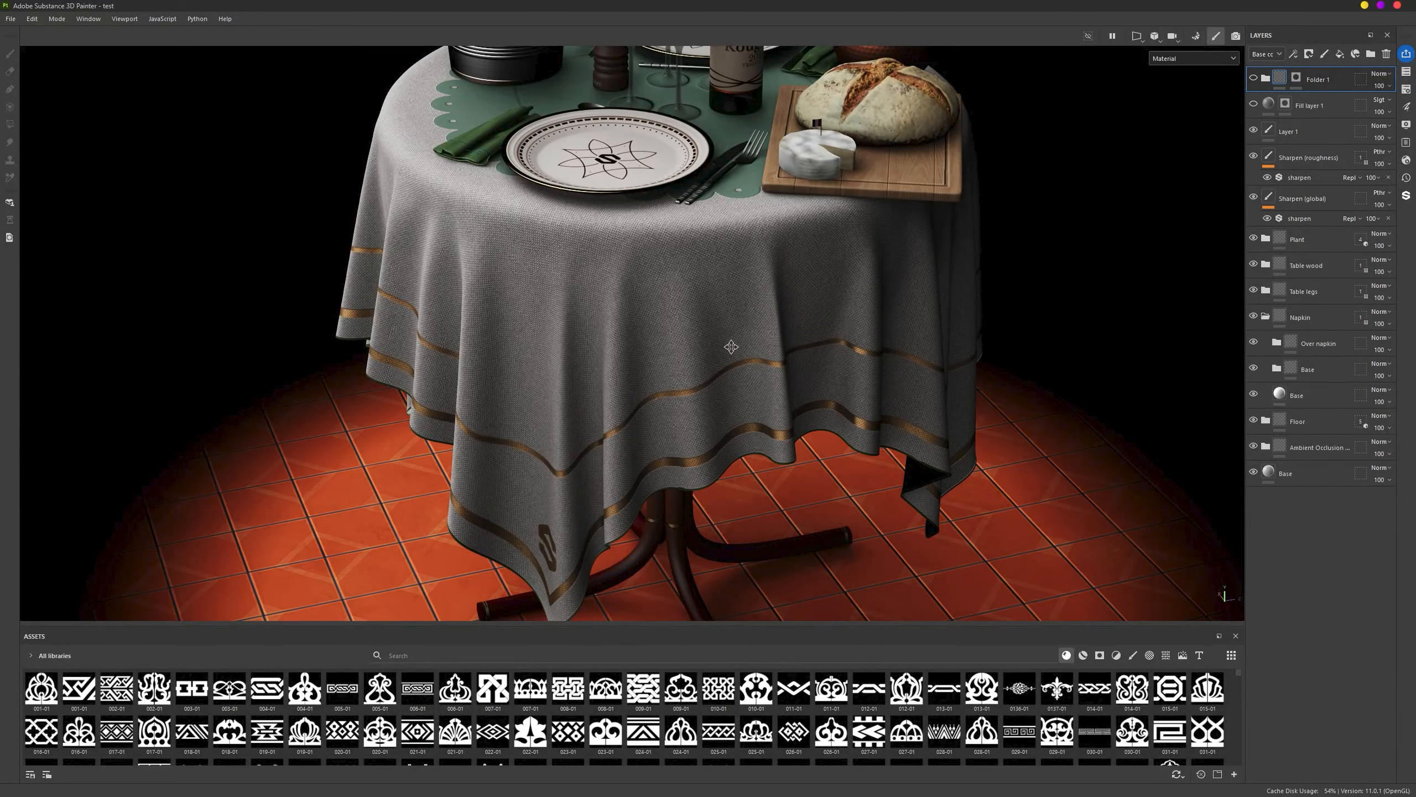
# Step: Switch to Substance 3D Painter and add a fill layer above Folder 1, enabling its height and roughness channels alongside color
pyautogui.moveTo(724, 341)
pyautogui.keyDown('alt'); pyautogui.mouseDown()
pyautogui.moveTo(491, 342)
pyautogui.moveTo(759, 337)
pyautogui.moveTo(623, 332)
pyautogui.mouseUp(); pyautogui.keyUp('alt')
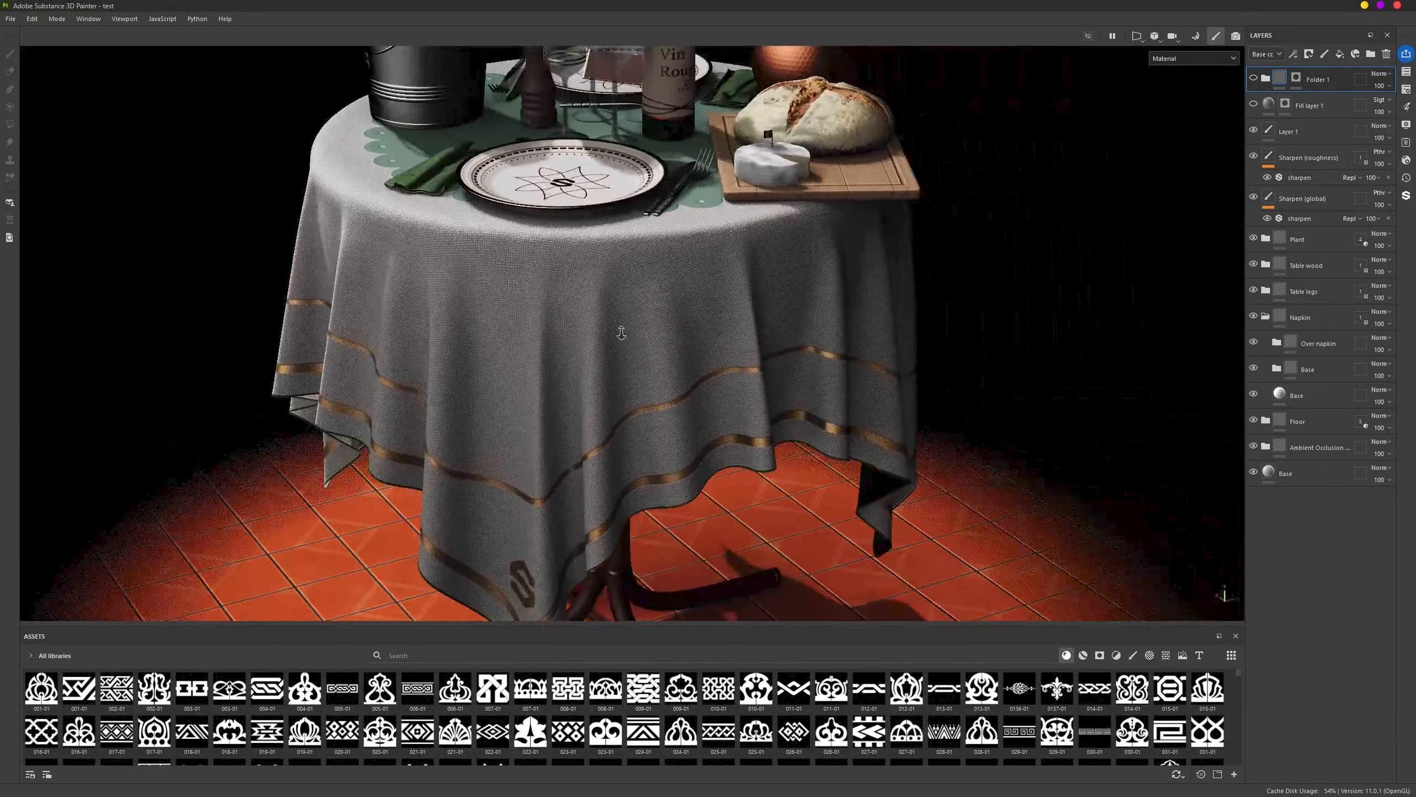
pyautogui.scroll(2, 686, 356)
pyautogui.keyDown('alt'); pyautogui.moveTo(695, 354); pyautogui.dragTo(822, 389, button='middle'); pyautogui.keyUp('alt')
pyautogui.scroll(1, 825, 406)
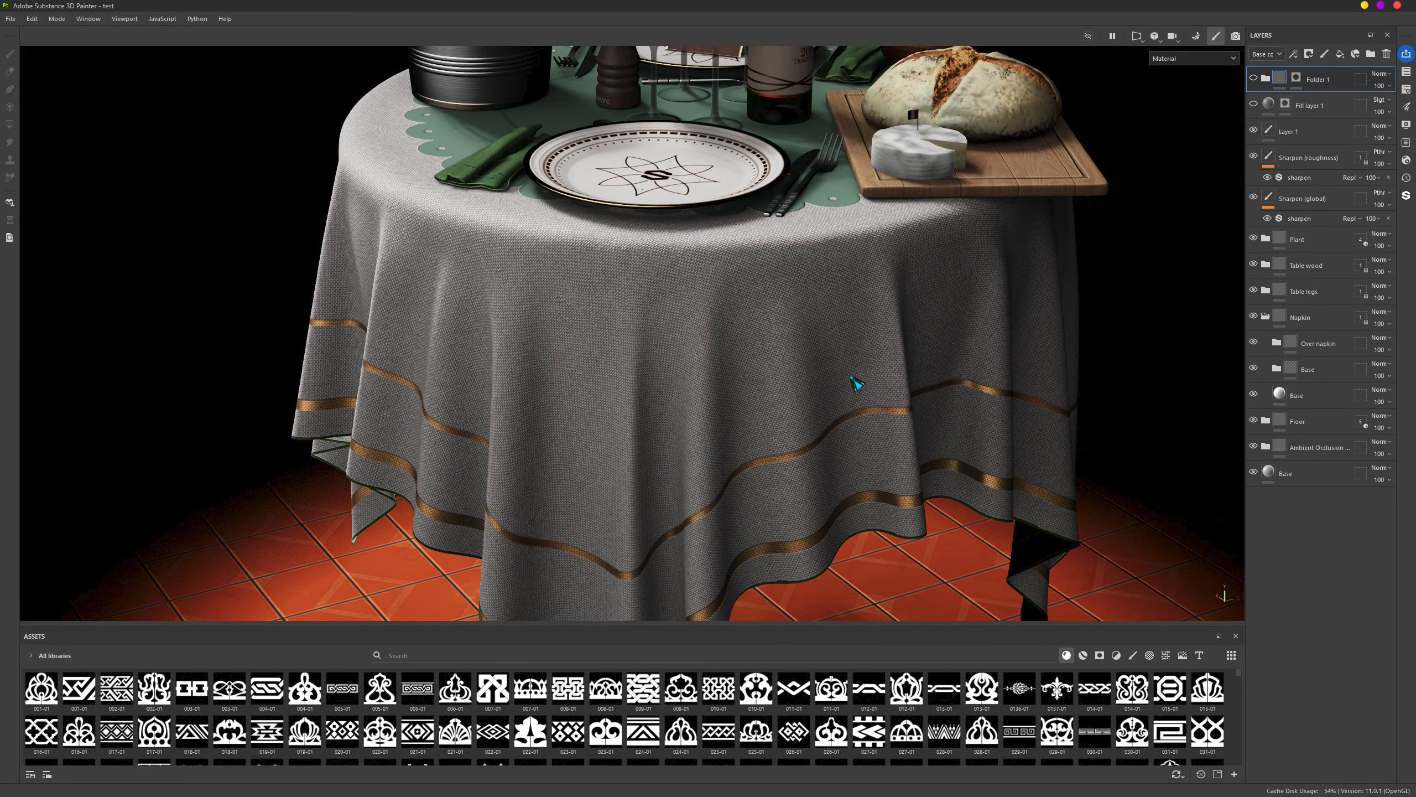
pyautogui.click(1340, 54)
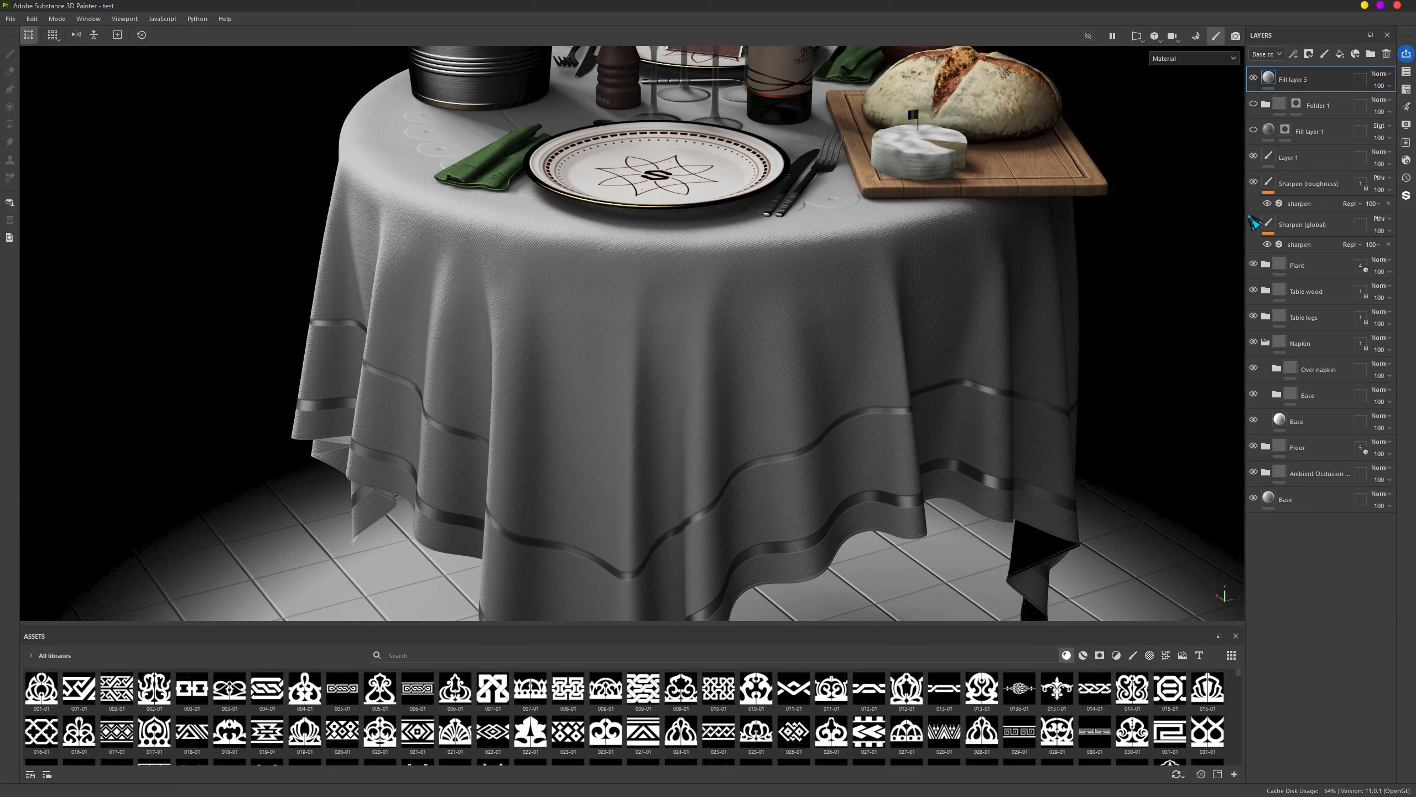
pyautogui.click(1407, 107)
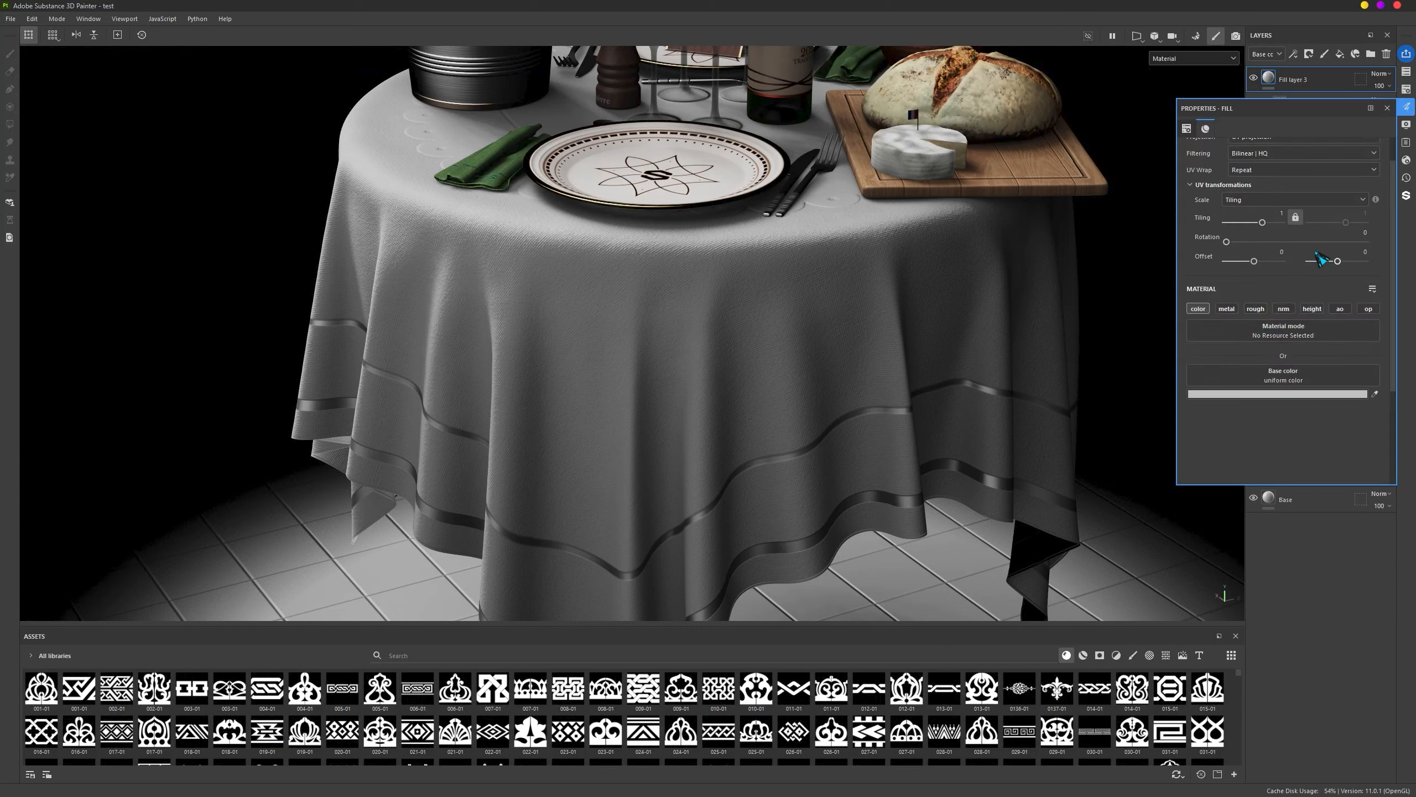
pyautogui.click(1312, 308)
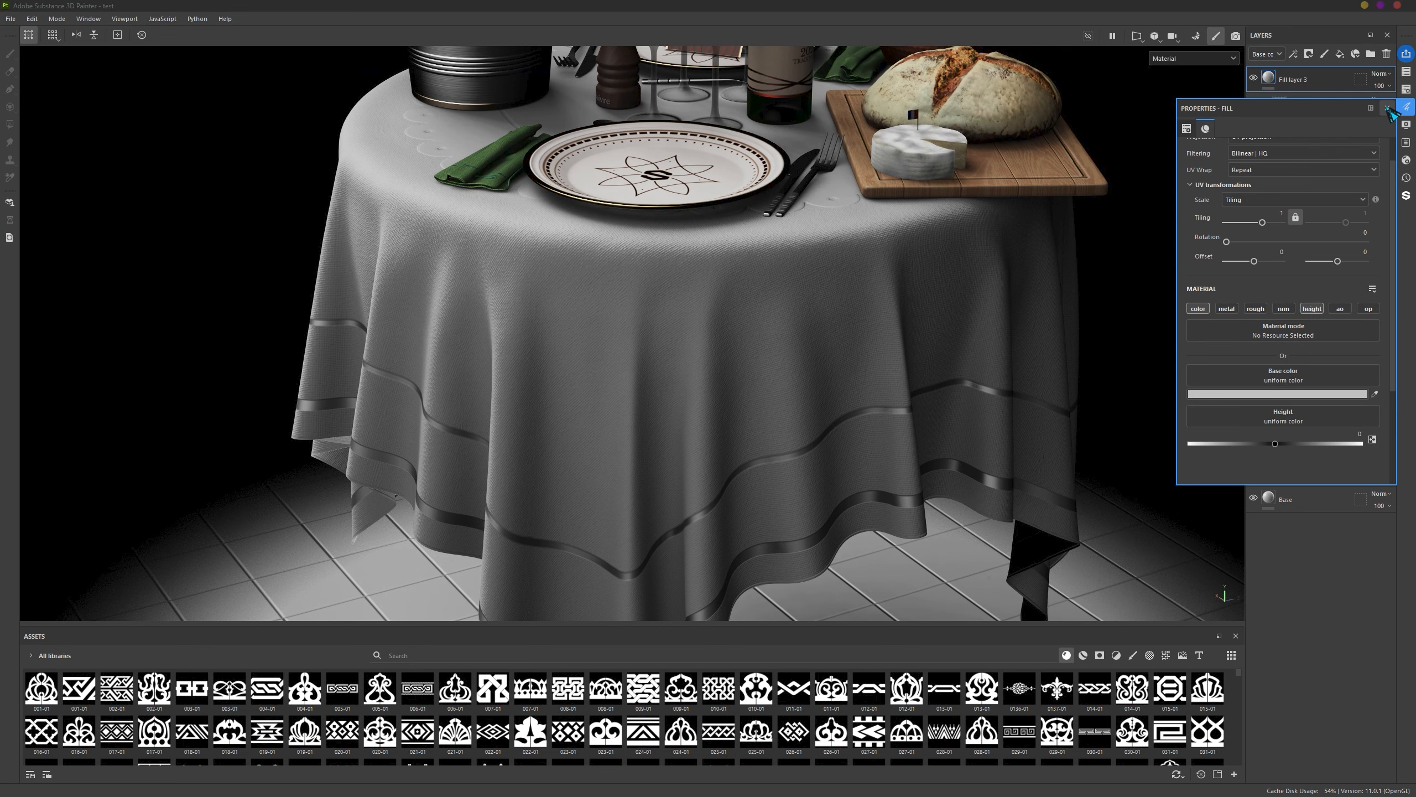
pyautogui.click(1255, 308)
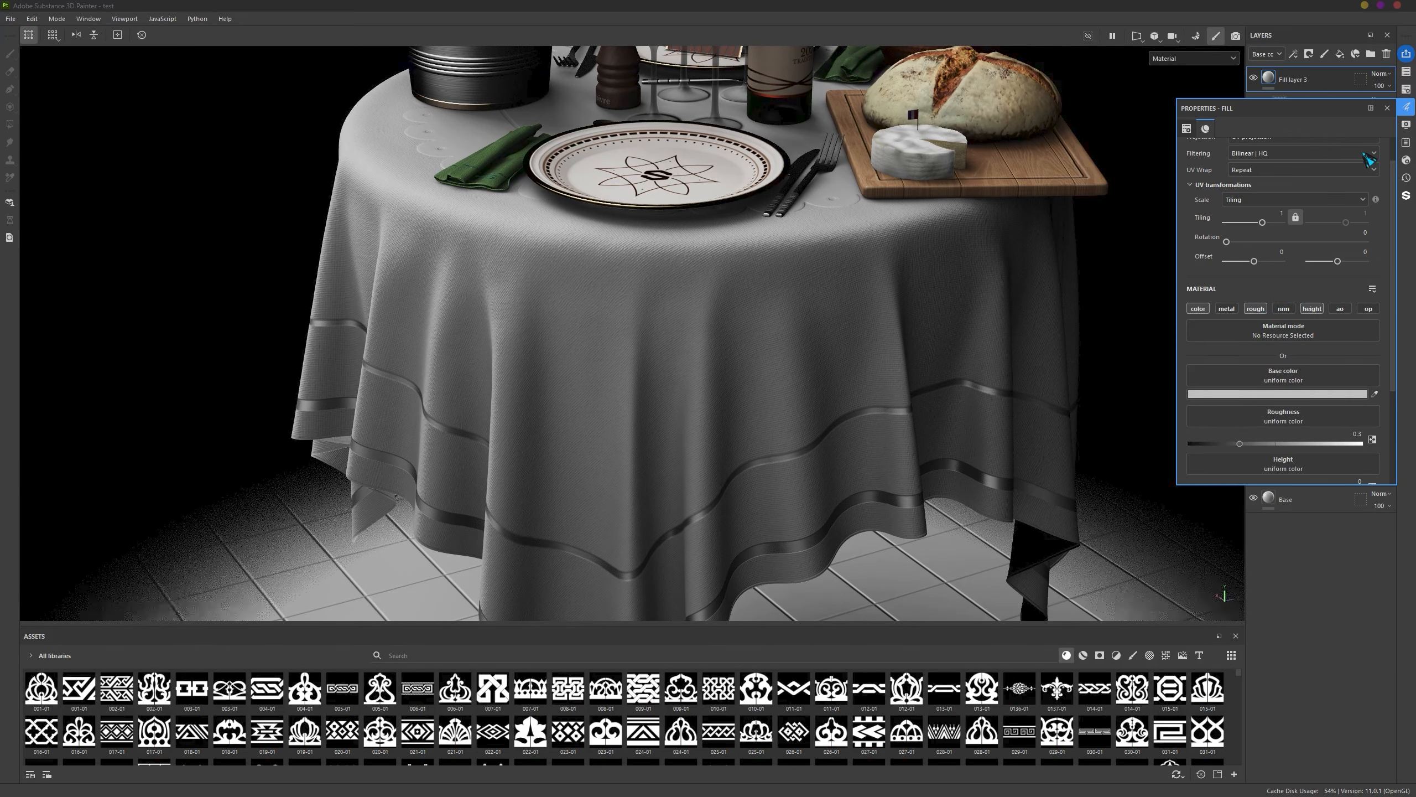
pyautogui.click(1388, 108)
# Step: Give the new fill layer a black mask and add a fill effect to that mask
pyautogui.click(1309, 54)
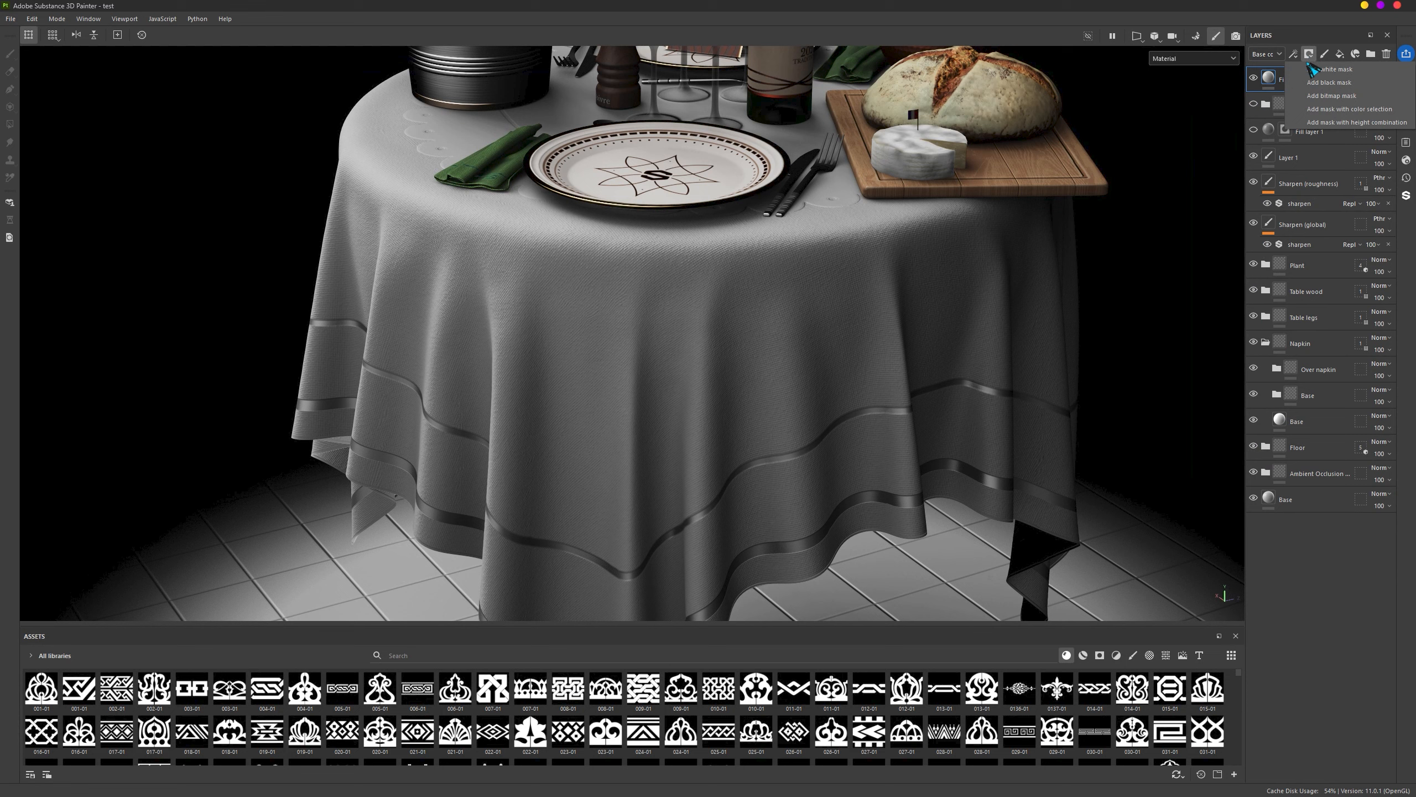
pyautogui.click(1329, 83)
pyautogui.click(1294, 55)
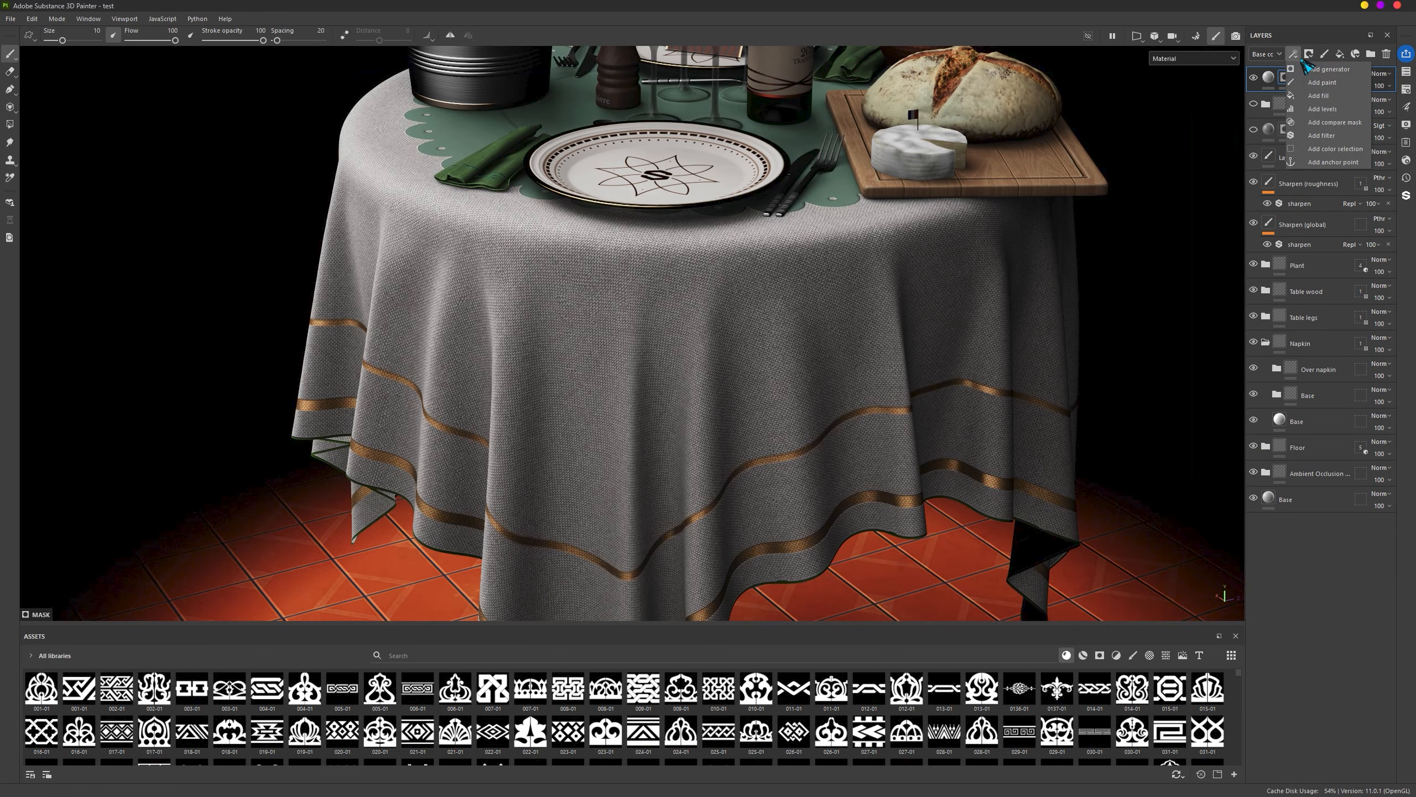
pyautogui.click(1337, 96)
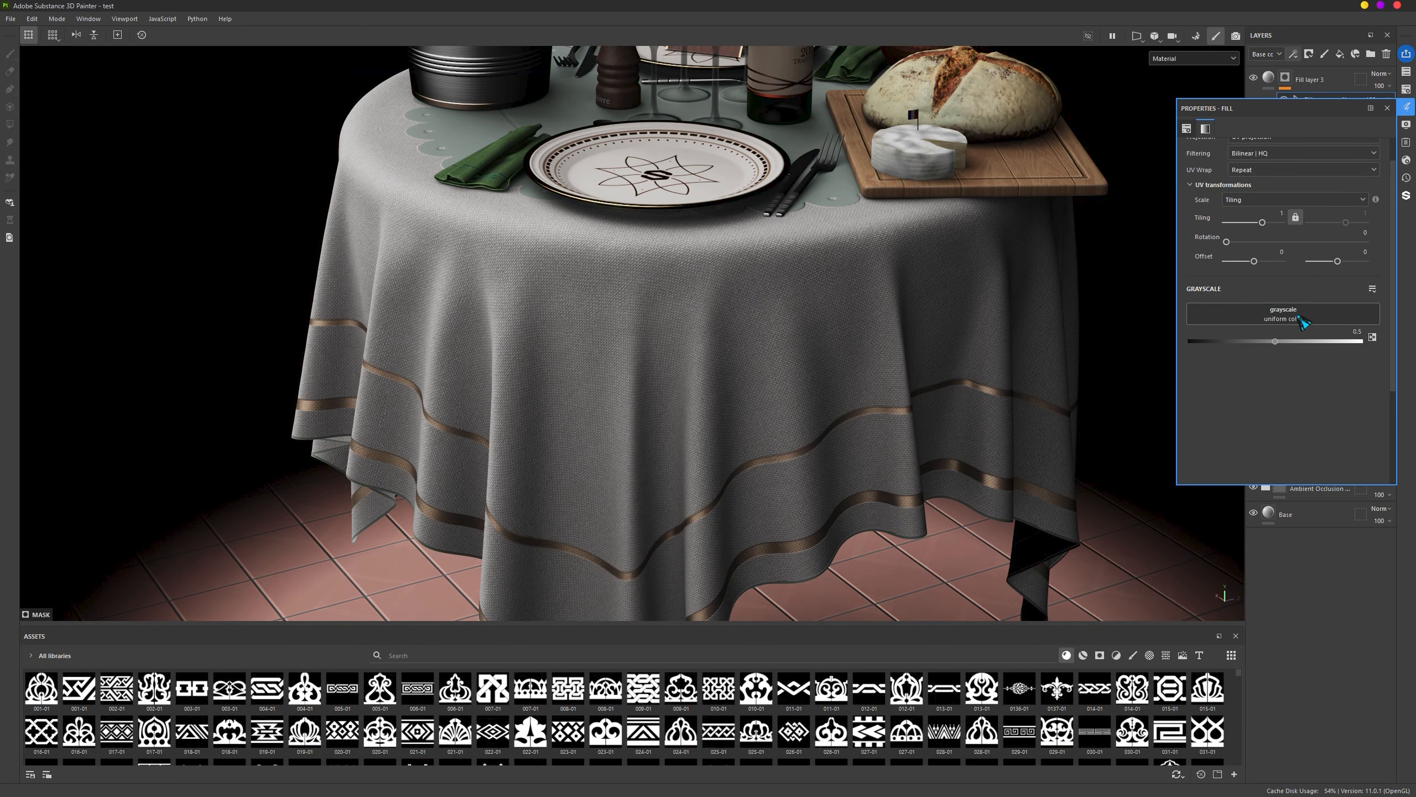
# Step: Import aa.png as an alpha resource into the project 'test'
pyautogui.moveTo(1301, 322); pyautogui.dragTo(1302, 323)
pyautogui.click(853, 290)
pyautogui.click(865, 313)
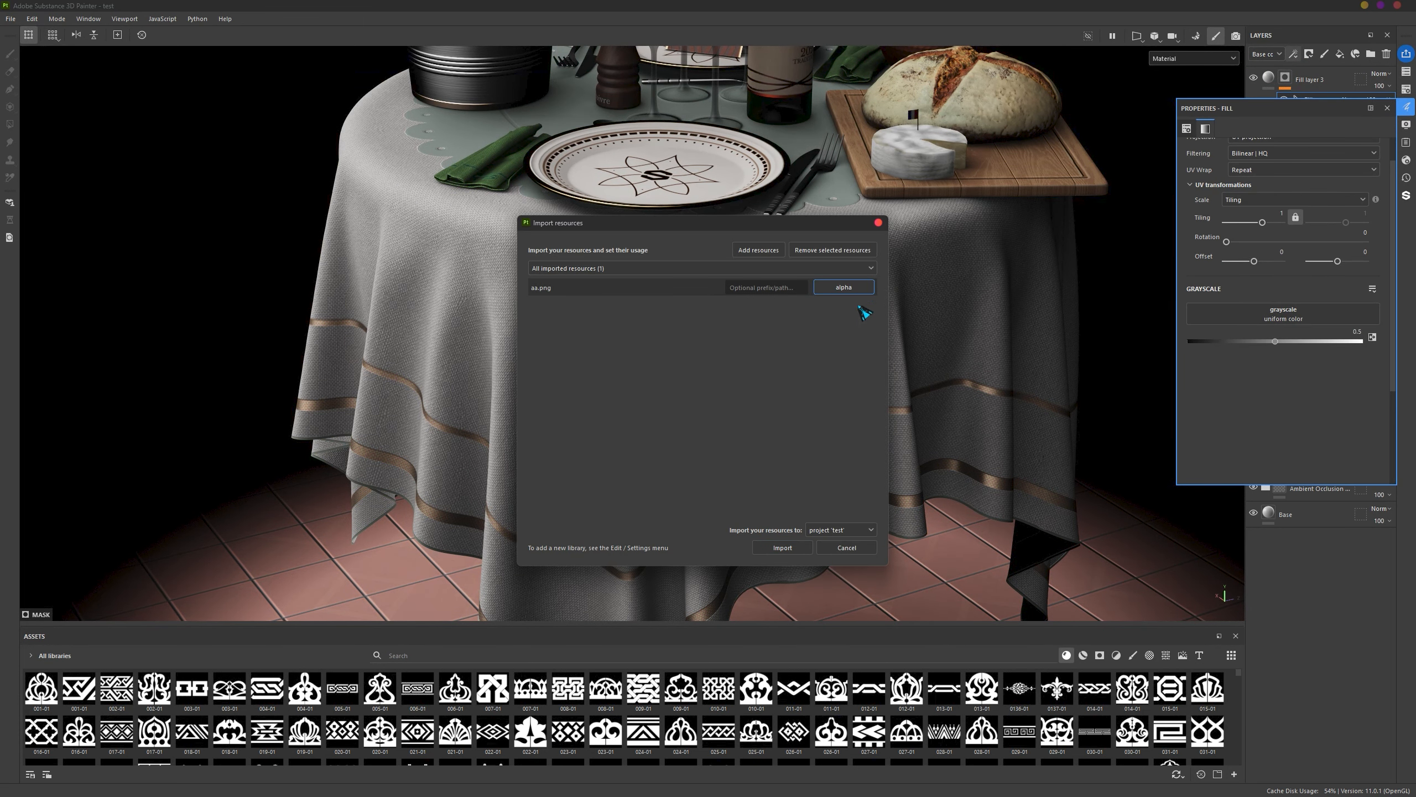
pyautogui.click(782, 548)
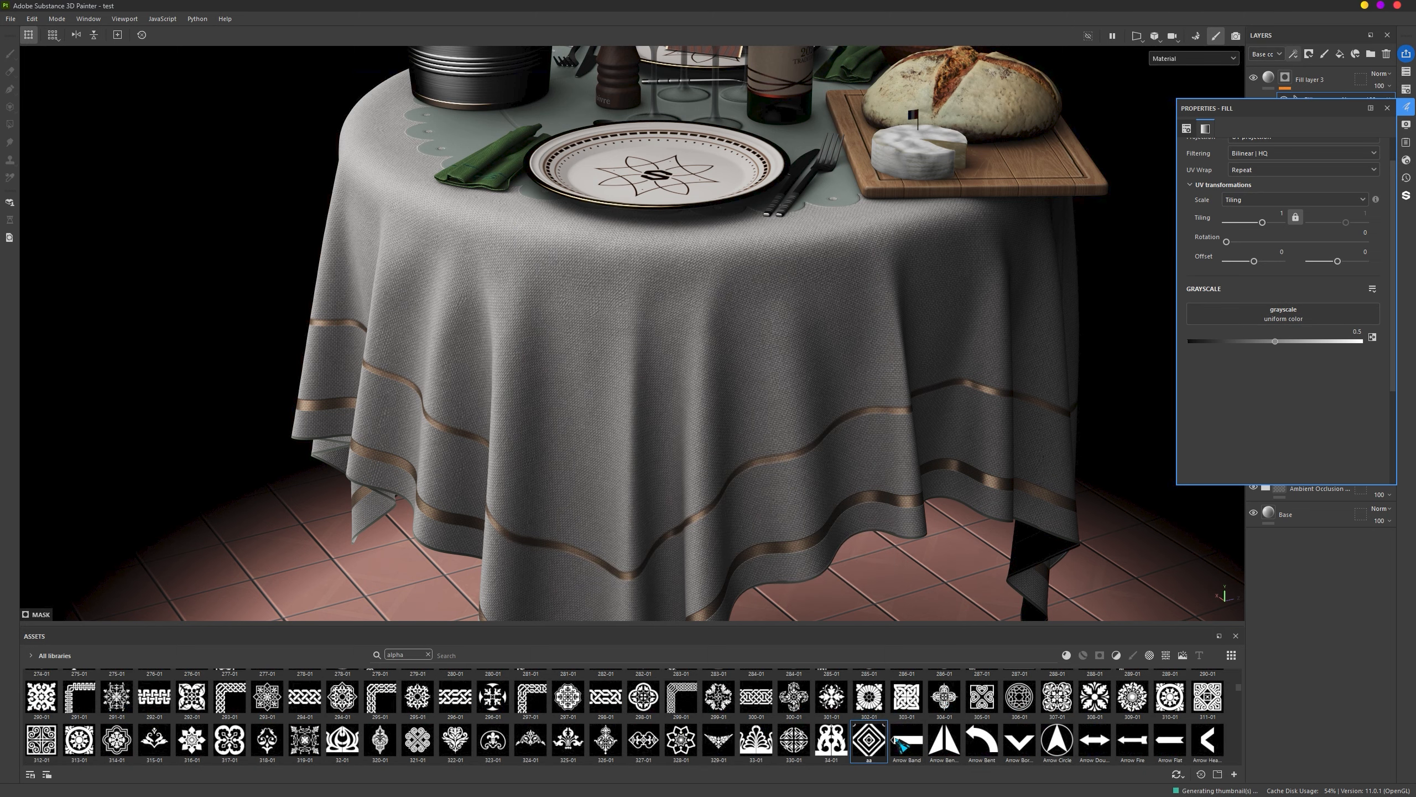
# Step: Assign the aa alpha to the grayscale input of the fill effect on the new layer's mask
pyautogui.moveTo(878, 744); pyautogui.dragTo(1284, 319)
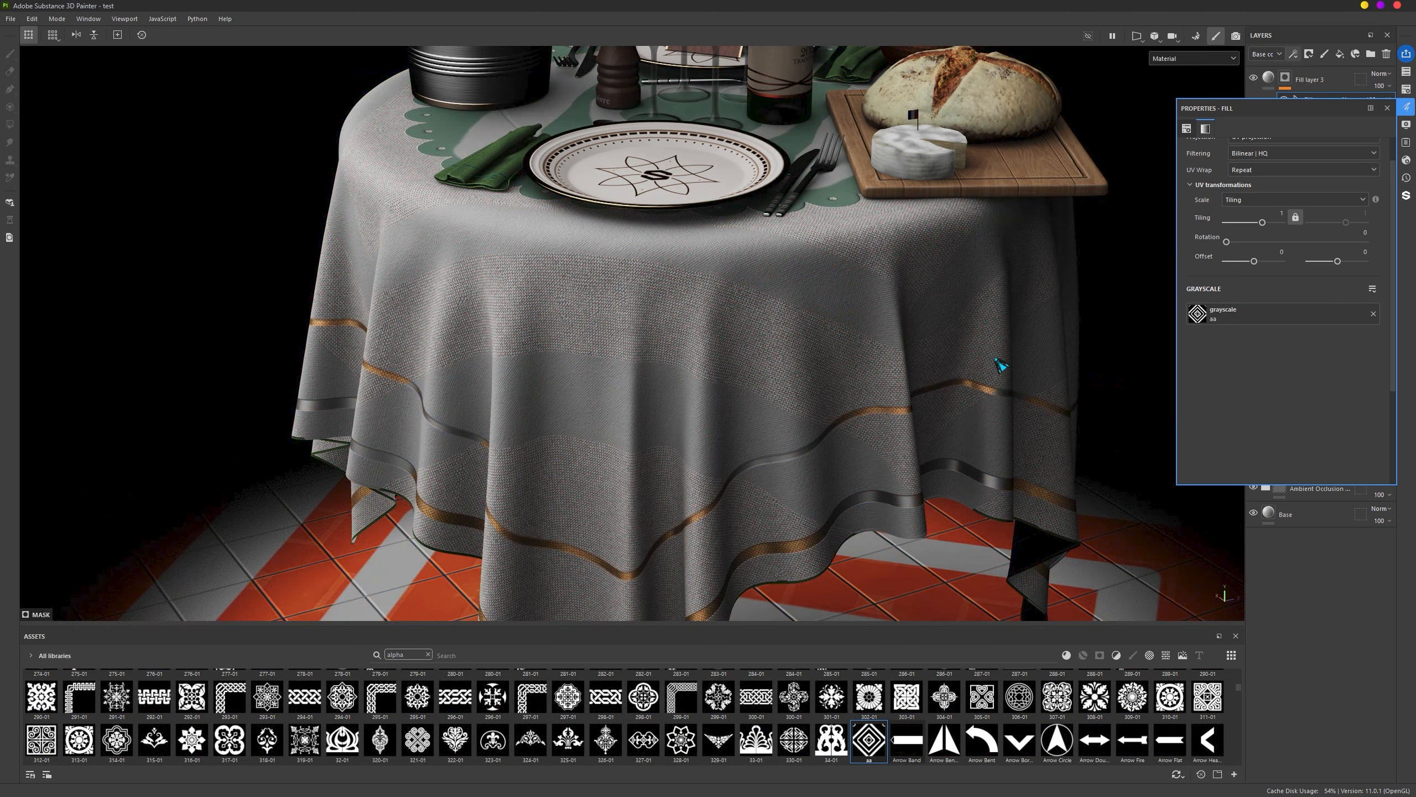
pyautogui.keyDown('alt'); pyautogui.moveTo(996, 360); pyautogui.dragTo(854, 316, button='right'); pyautogui.keyUp('alt')
pyautogui.keyDown('alt'); pyautogui.moveTo(854, 317); pyautogui.dragTo(802, 345, button='middle'); pyautogui.keyUp('alt')
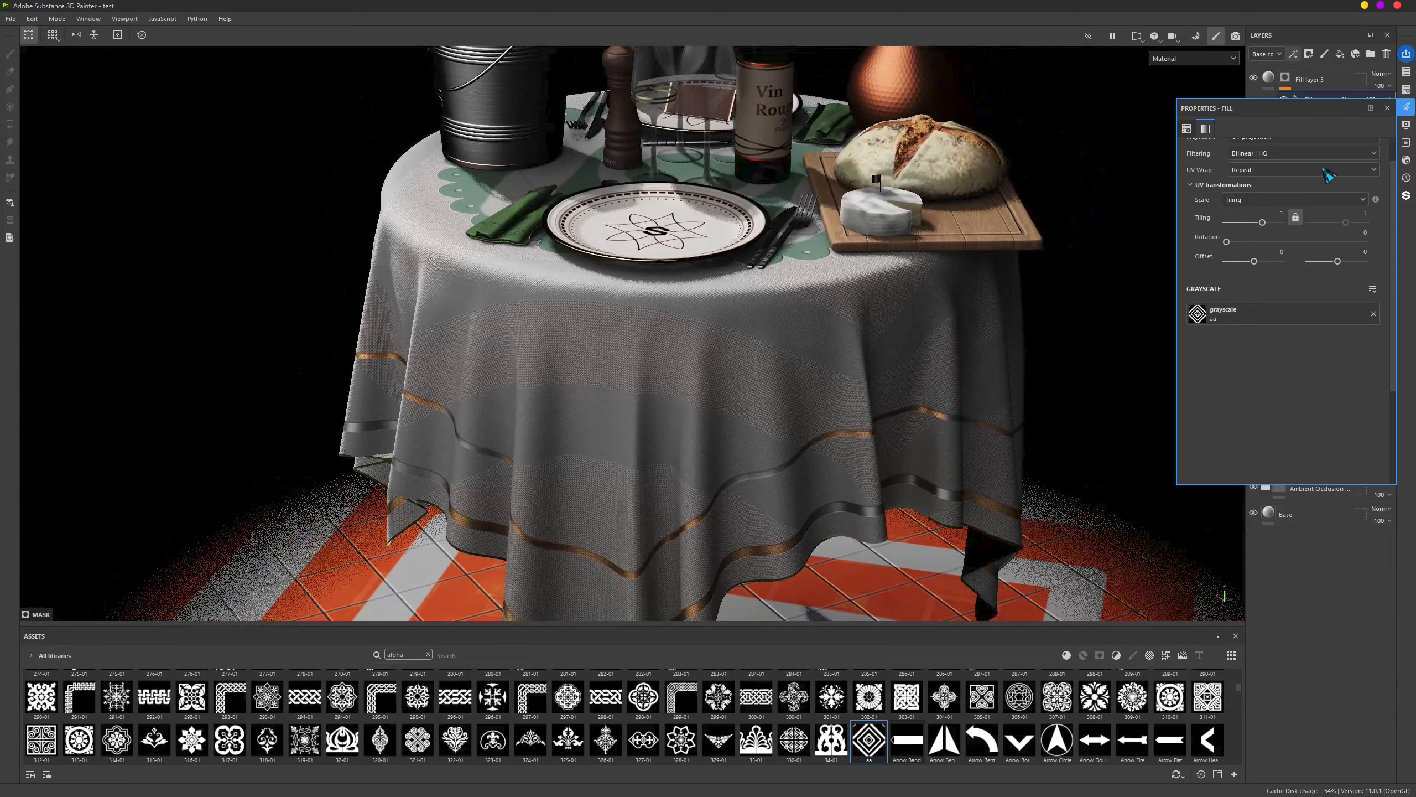
# Step: Set the mask fill's tiling to about 26.5, checking the pattern scale on the tablecloth and floor
pyautogui.moveTo(1263, 223); pyautogui.dragTo(1282, 229)
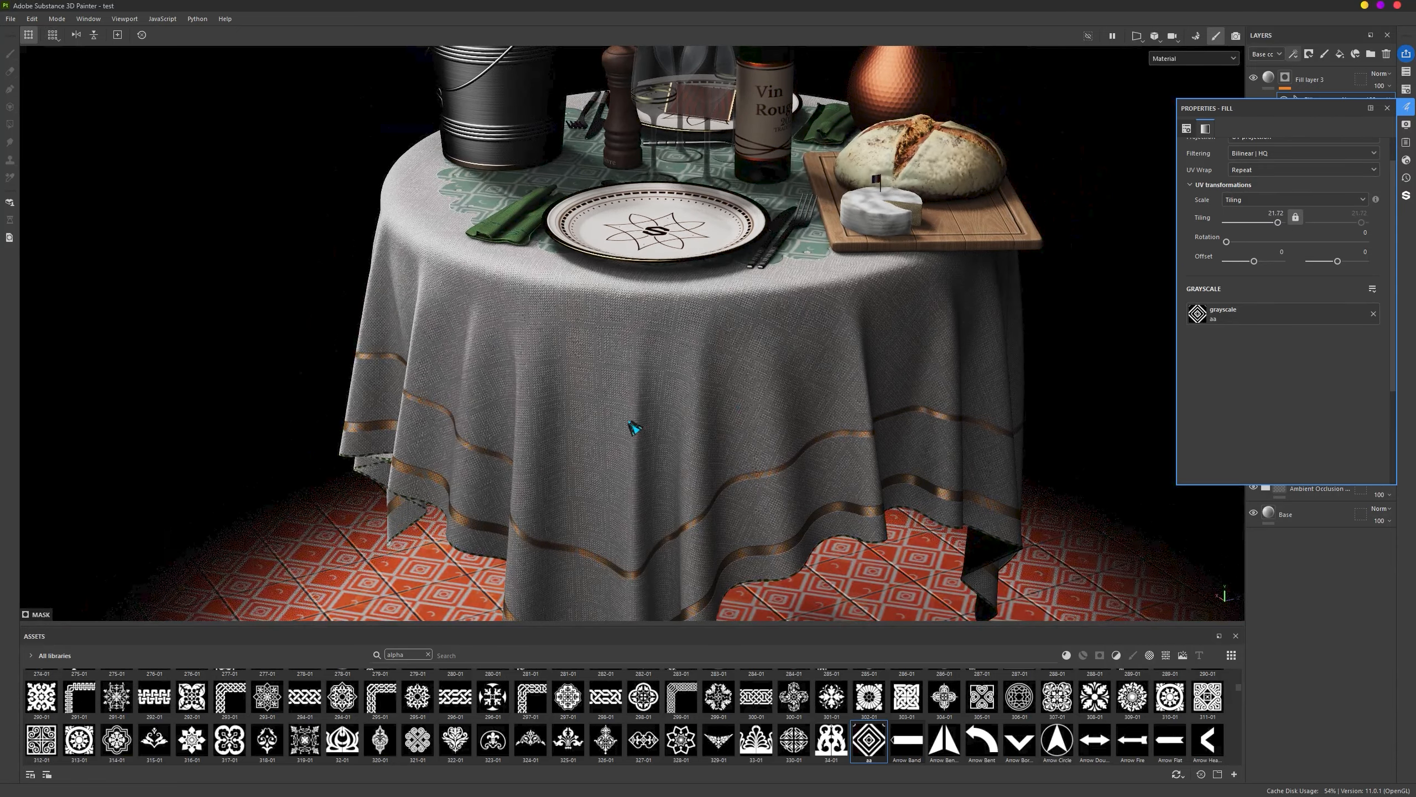
pyautogui.keyDown('alt'); pyautogui.moveTo(629, 422); pyautogui.dragTo(690, 422, button='right'); pyautogui.keyUp('alt')
pyautogui.keyDown('alt'); pyautogui.moveTo(714, 433); pyautogui.dragTo(709, 379, button='middle'); pyautogui.keyUp('alt')
pyautogui.keyDown('alt'); pyautogui.moveTo(709, 379); pyautogui.dragTo(760, 377); pyautogui.keyUp('alt')
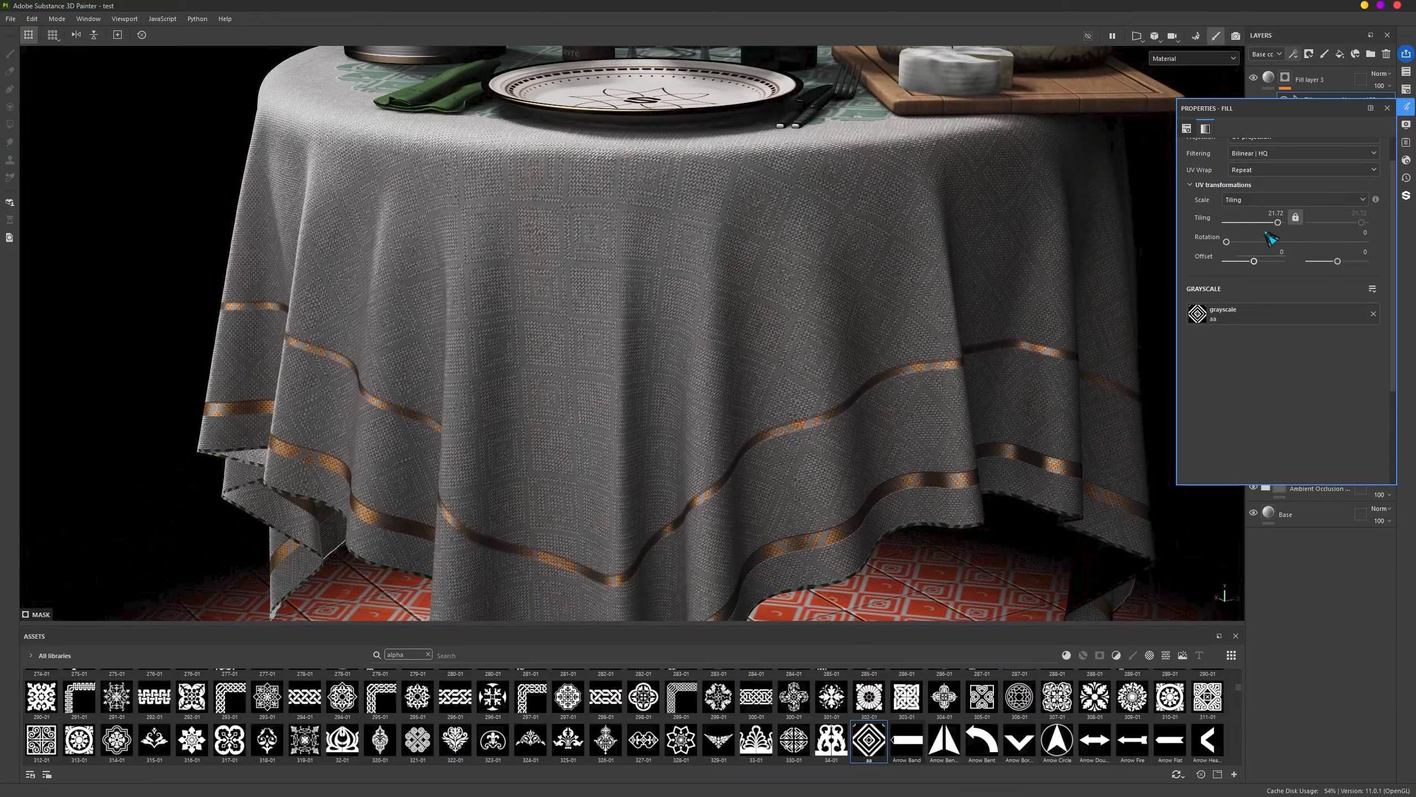
pyautogui.moveTo(1280, 227); pyautogui.dragTo(1281, 229)
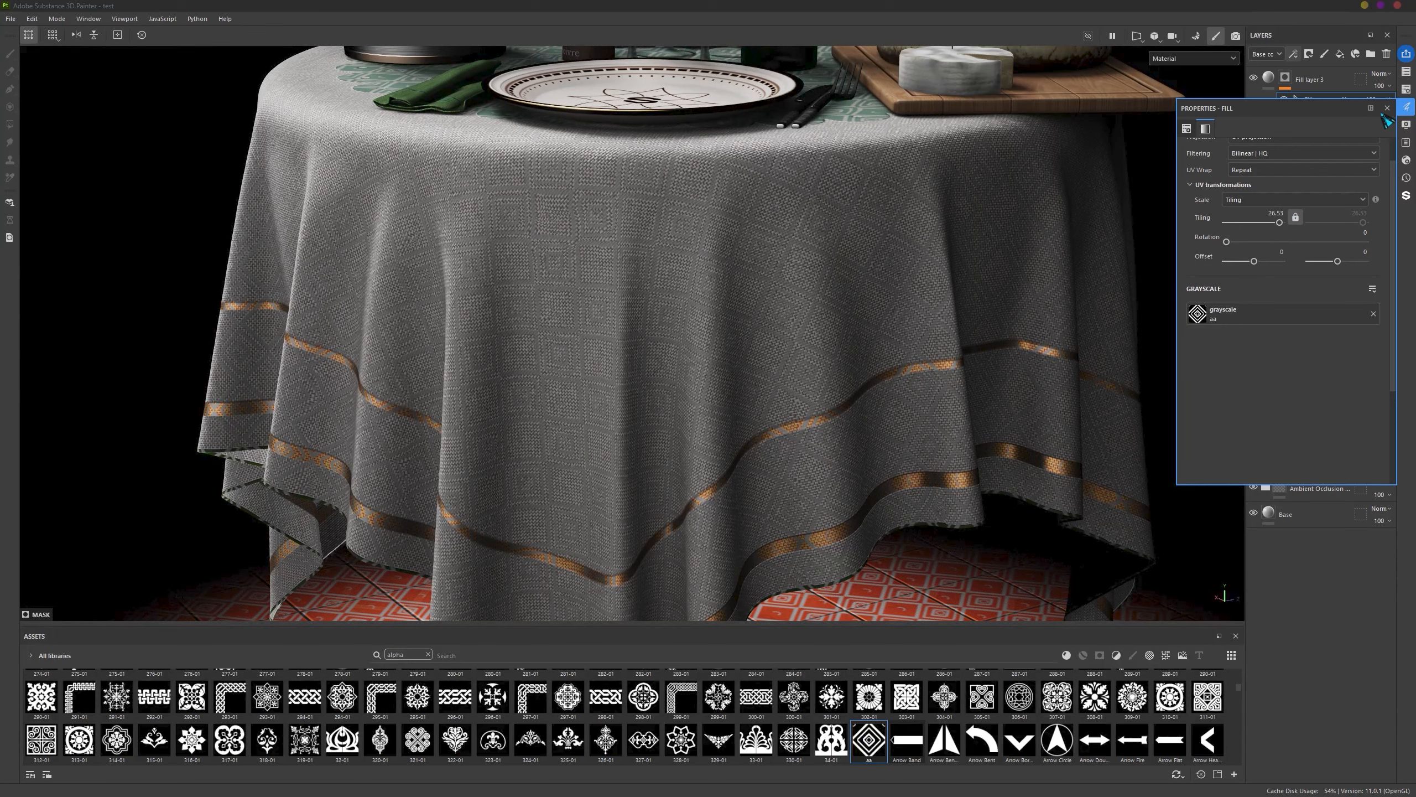
pyautogui.click(1388, 108)
# Step: Set the base color of Fill layer 3's material to the muted brownish pink 8E7474
pyautogui.click(1274, 84)
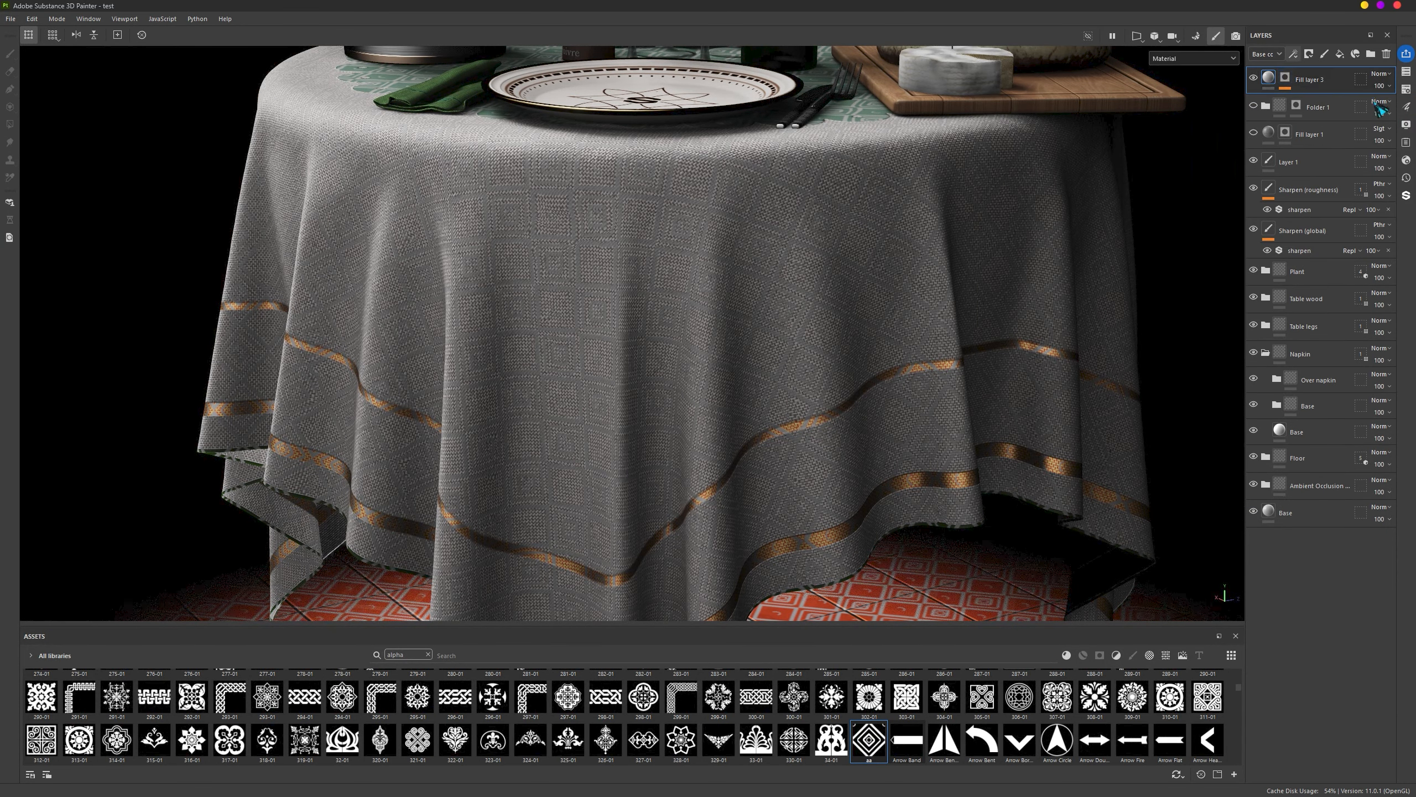
pyautogui.click(1406, 107)
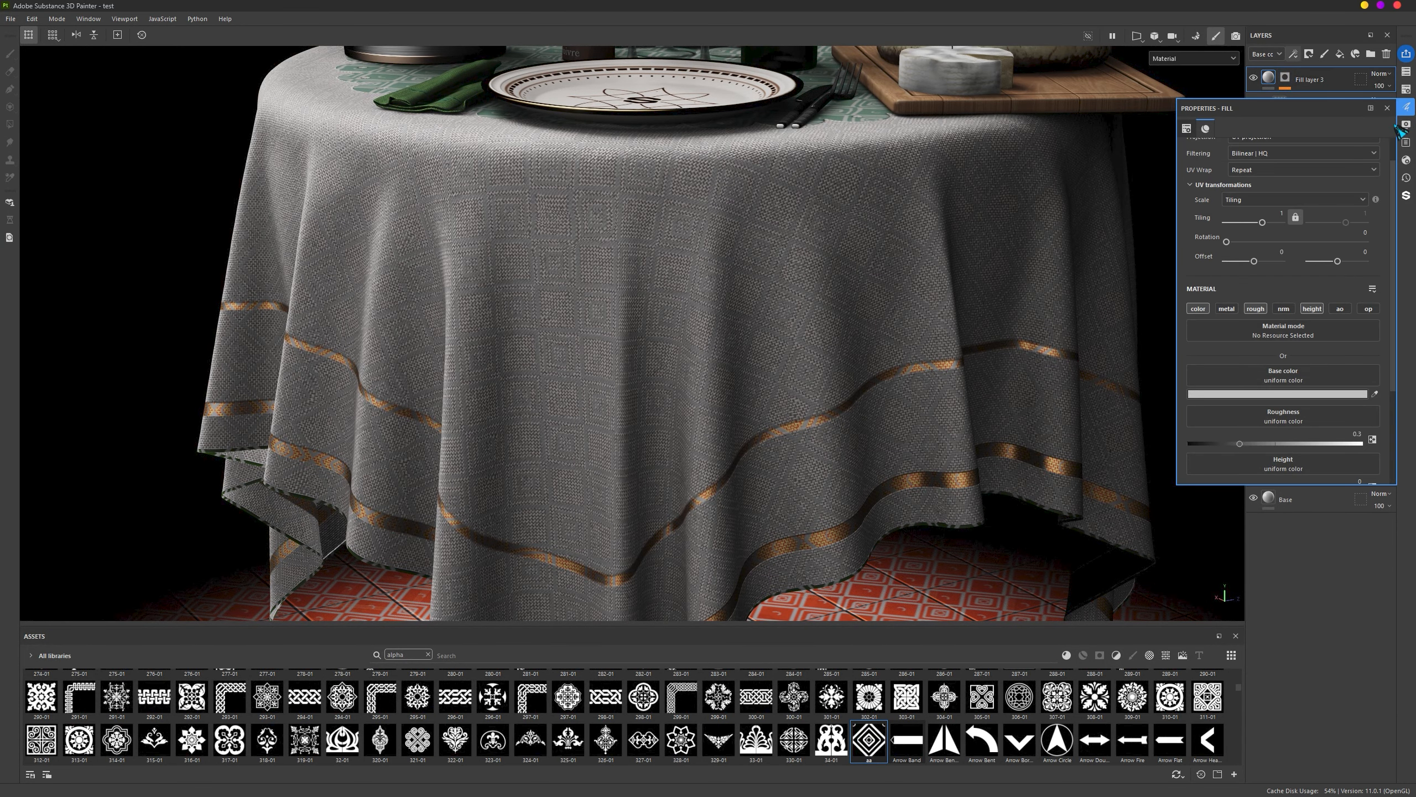
pyautogui.click(1269, 396)
pyautogui.moveTo(1293, 469); pyautogui.dragTo(1292, 489)
pyautogui.scroll(-4, 879, 322)
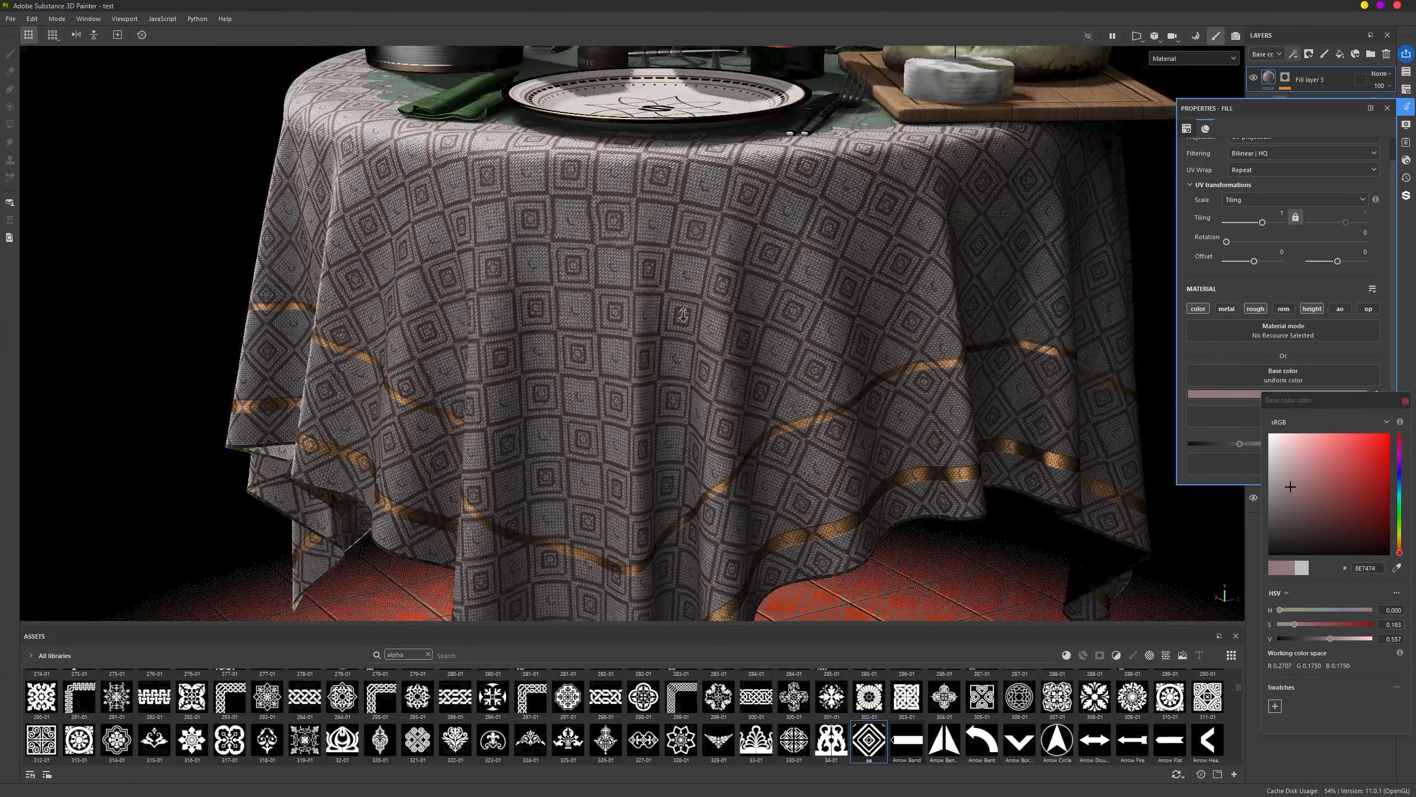
pyautogui.keyDown('alt'); pyautogui.moveTo(878, 322); pyautogui.dragTo(876, 380, button='middle'); pyautogui.keyUp('alt')
pyautogui.keyDown('alt'); pyautogui.moveTo(683, 388); pyautogui.dragTo(693, 416); pyautogui.keyUp('alt')
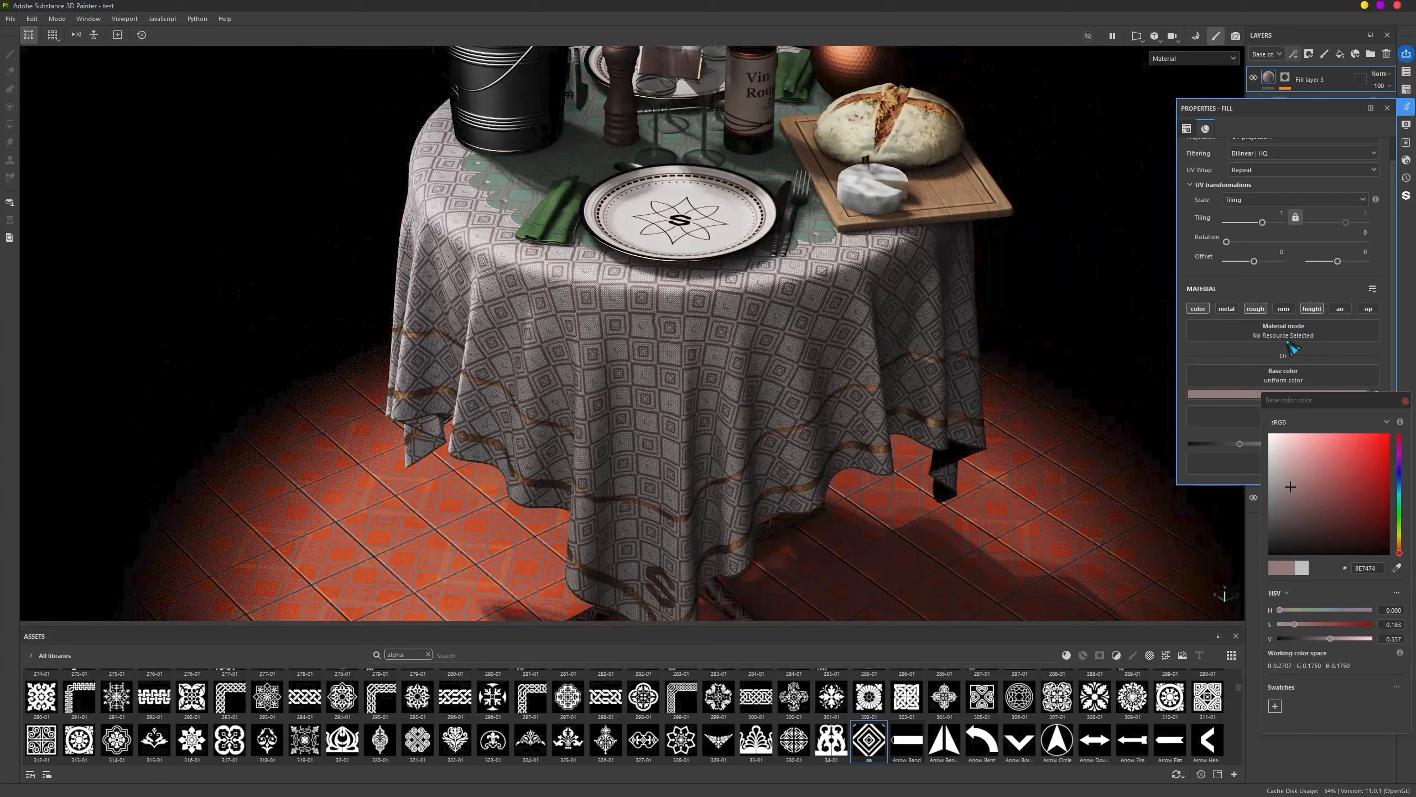
pyautogui.click(1406, 401)
# Step: Enable the metallic channel on the patterned fill layer and raise its metallic value to just under 0.68
pyautogui.scroll(-2, 1291, 286)
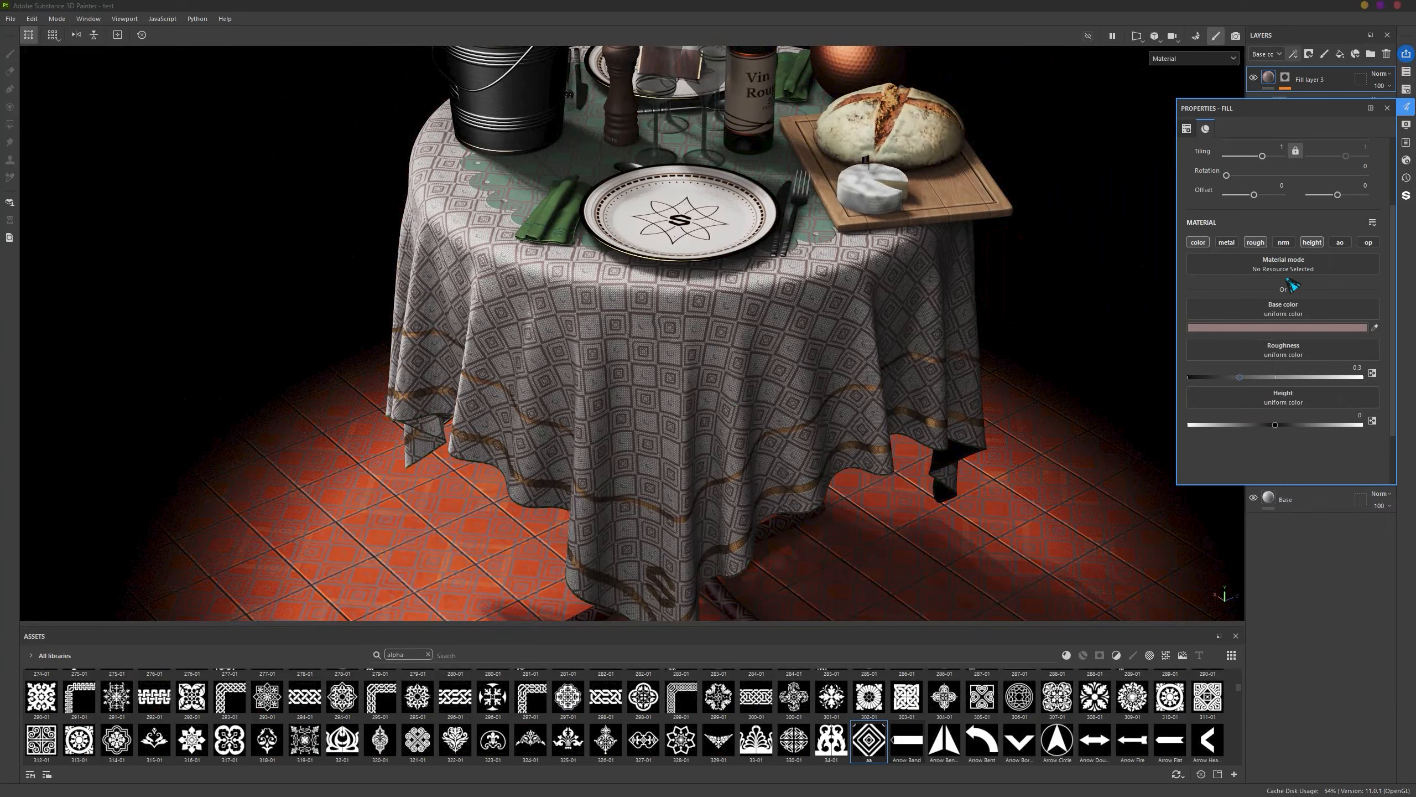
pyautogui.click(1228, 243)
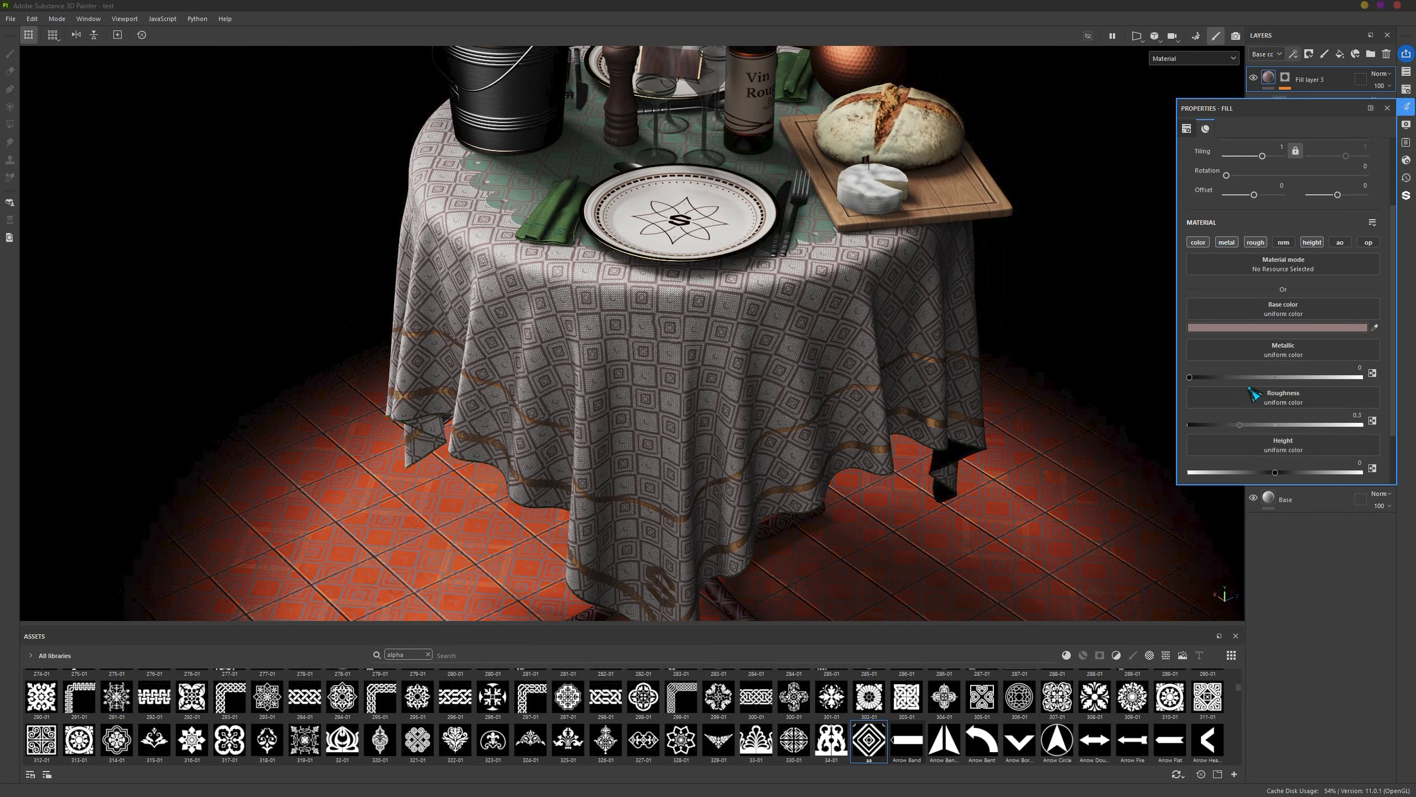
pyautogui.moveTo(1258, 378); pyautogui.dragTo(1345, 378)
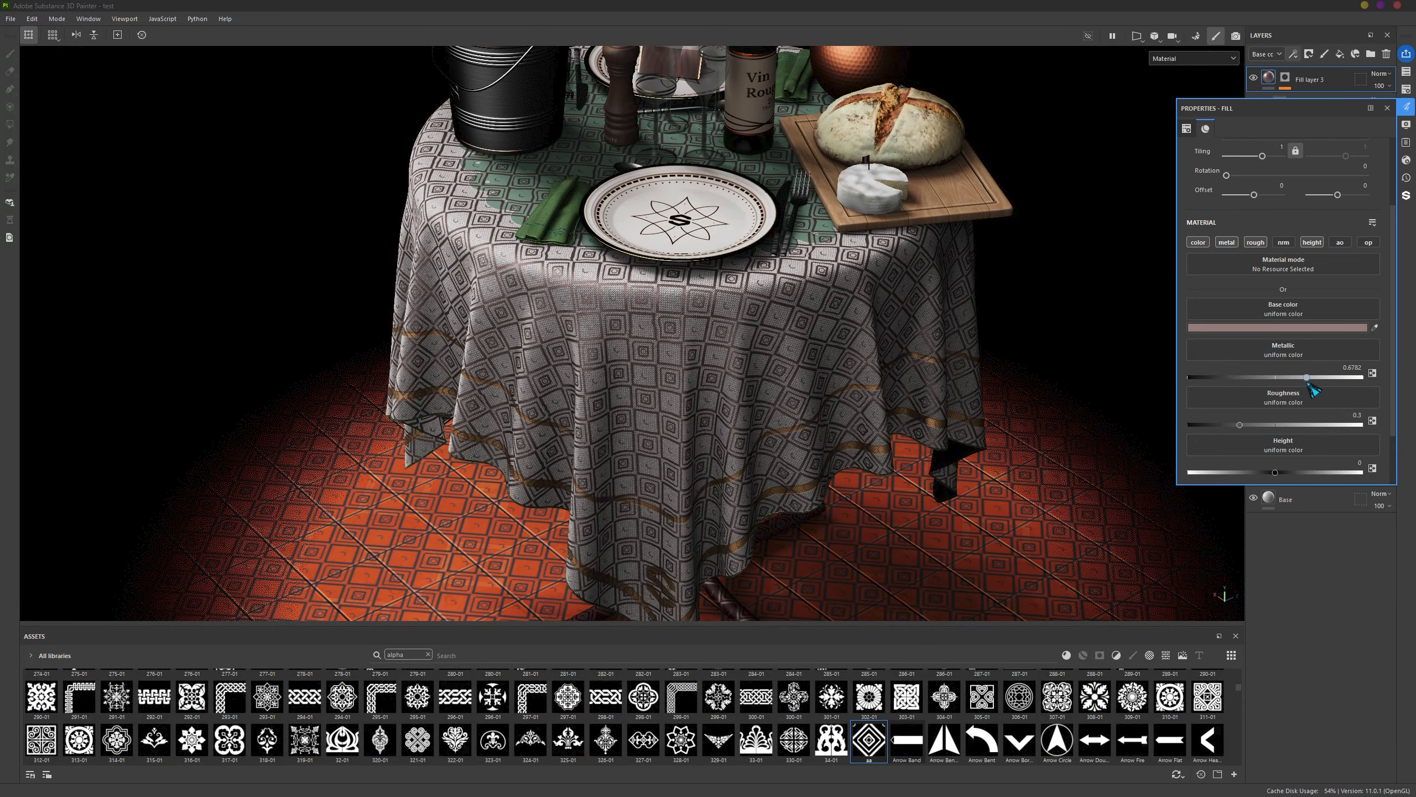
pyautogui.moveTo(1307, 384); pyautogui.dragTo(1299, 383)
pyautogui.click(1388, 108)
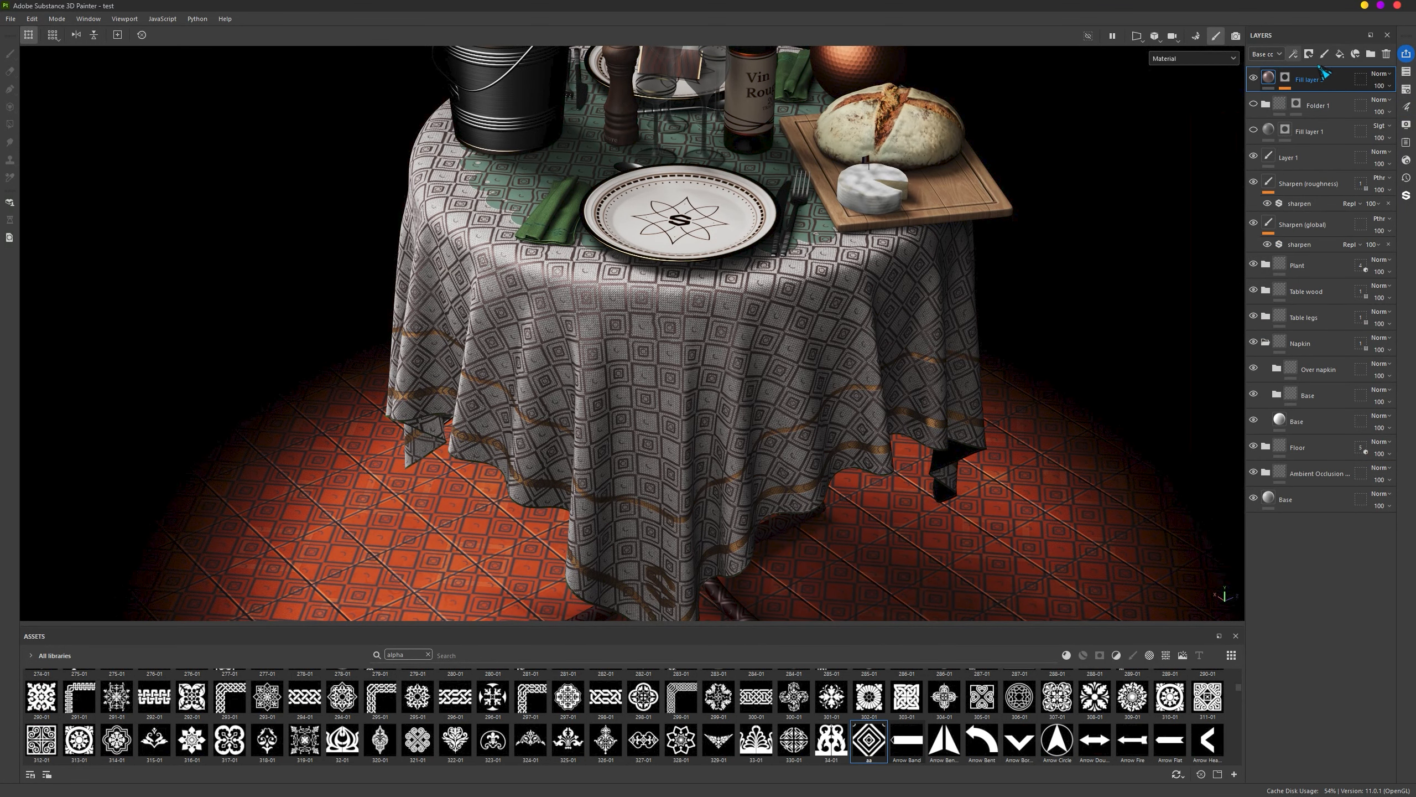
# Step: Create a folder with a black mask at the top of the layer stack and move Fill layer 3 into it
pyautogui.click(1370, 54)
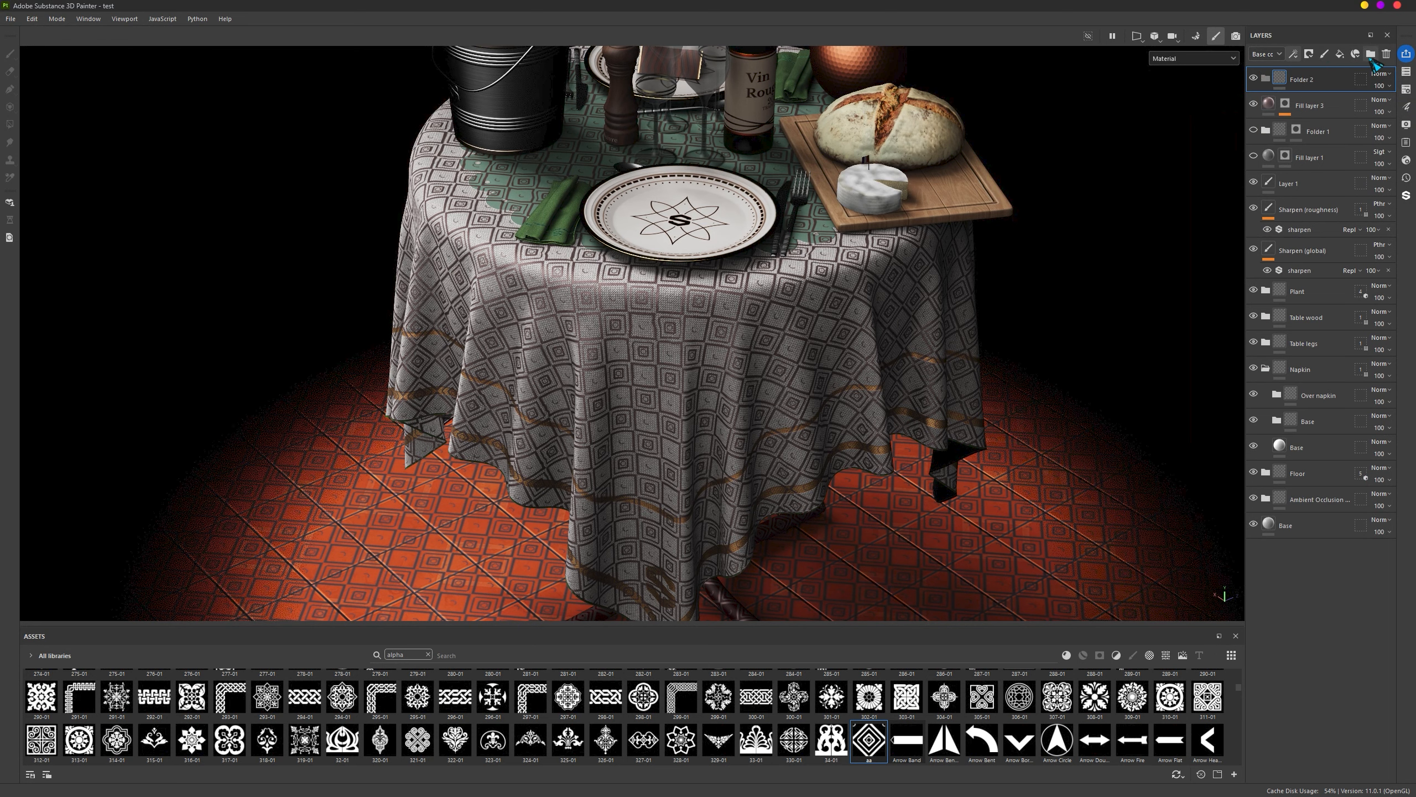
pyautogui.click(1309, 55)
pyautogui.click(1319, 69)
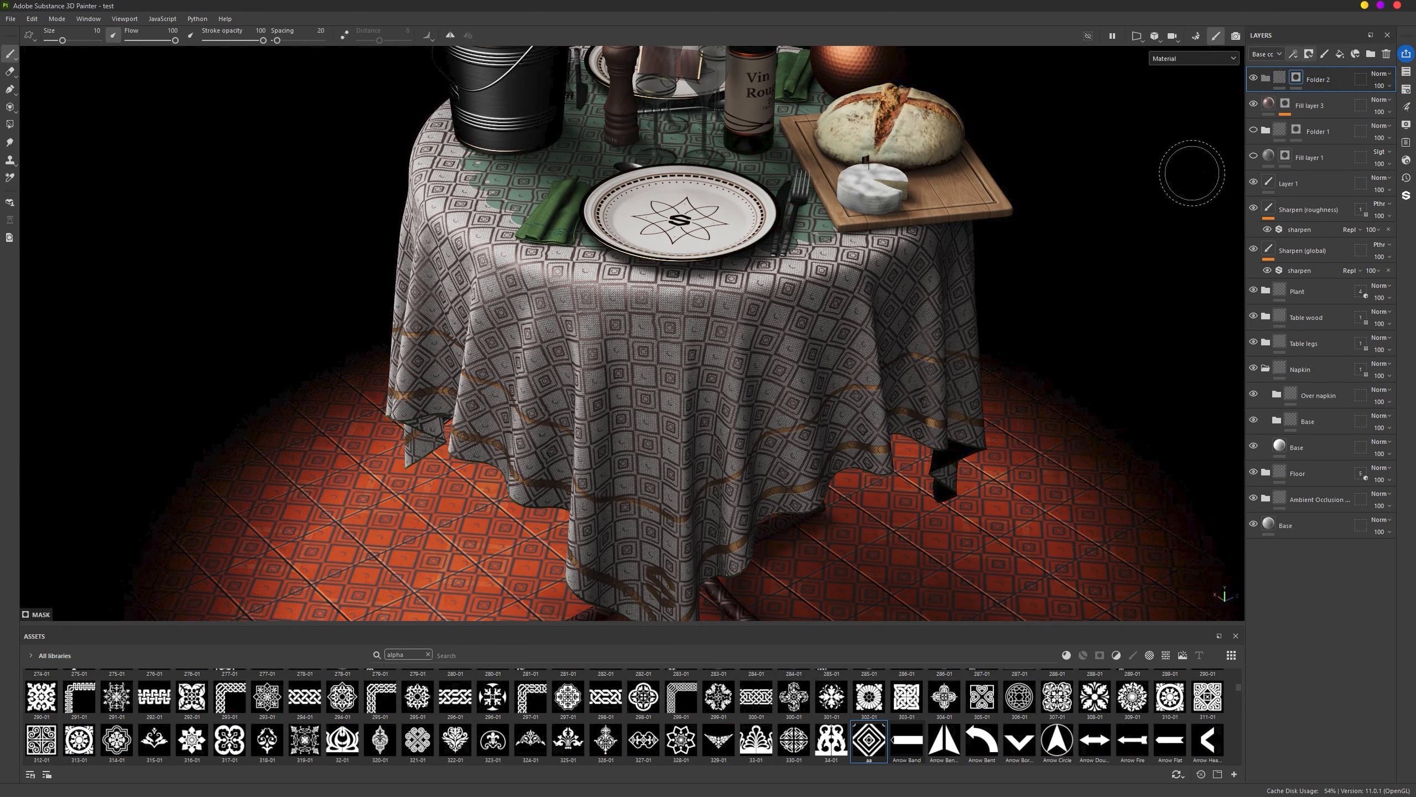
pyautogui.moveTo(1296, 103); pyautogui.dragTo(1296, 90)
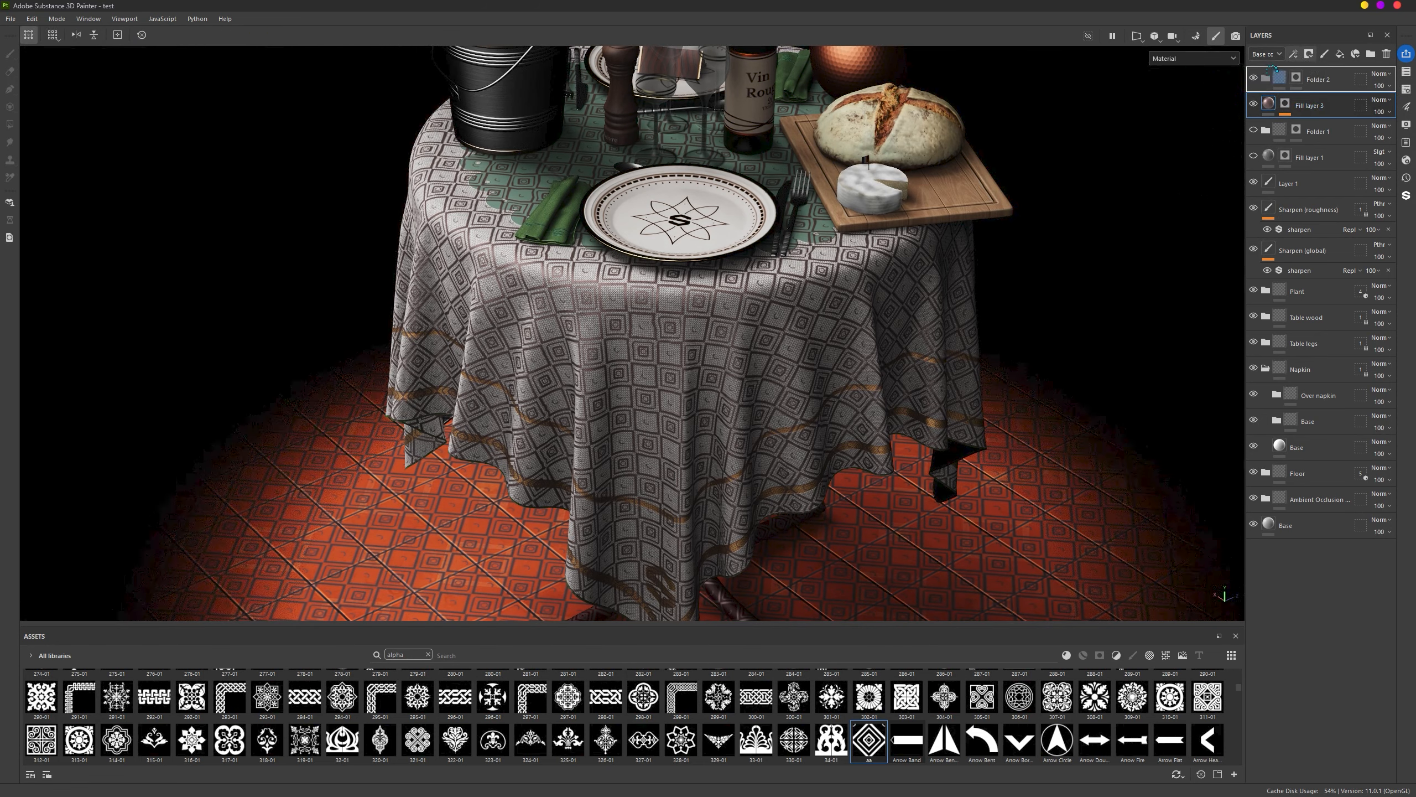
# Step: Reveal the pattern on the tablecloth only by filling its UV island in the new folder's mask with Polygon Fill, and return to the Paint tool
pyautogui.click(1296, 78)
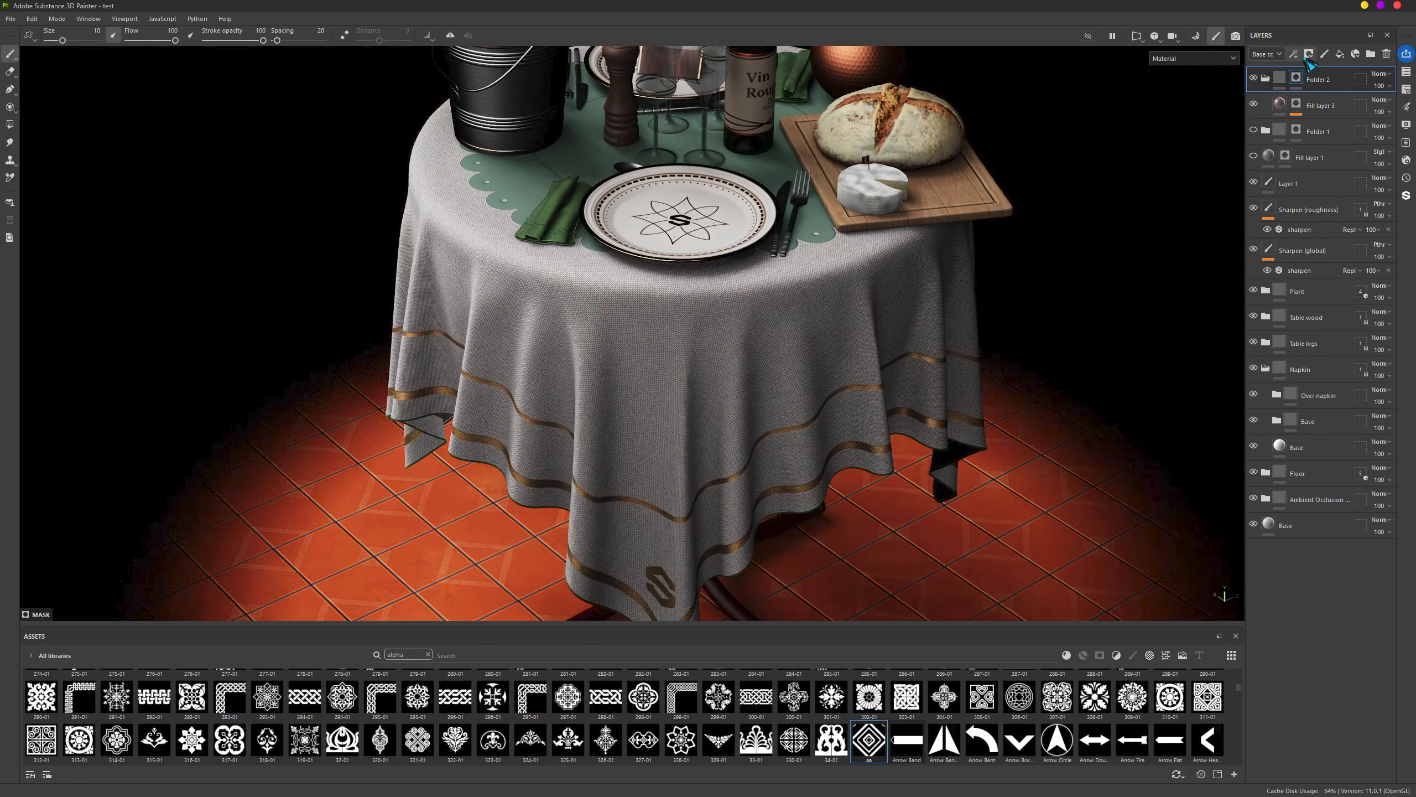
pyautogui.keyDown('alt'); pyautogui.moveTo(837, 375); pyautogui.dragTo(818, 393, button='middle'); pyautogui.keyUp('alt')
pyautogui.press('4')
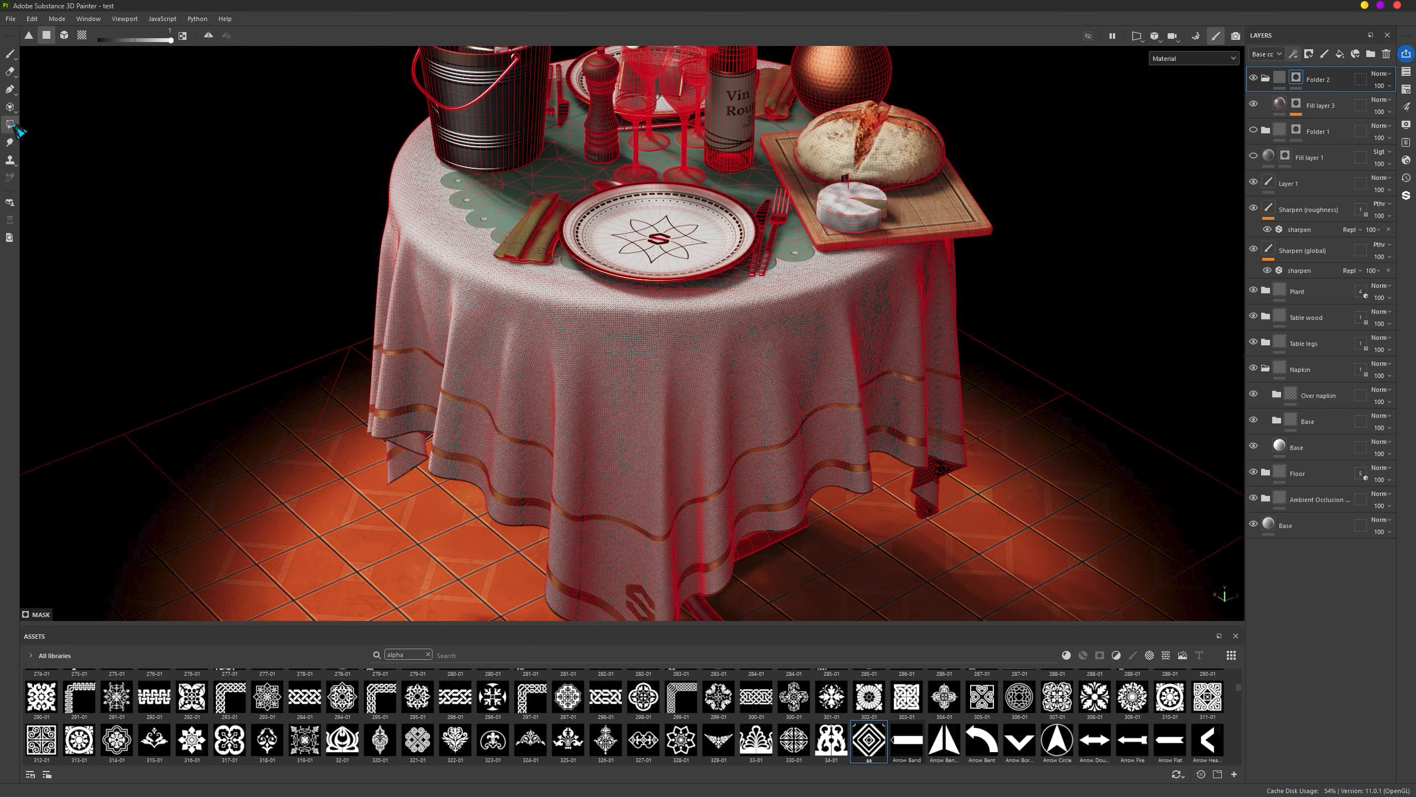
pyautogui.click(85, 35)
pyautogui.click(650, 387)
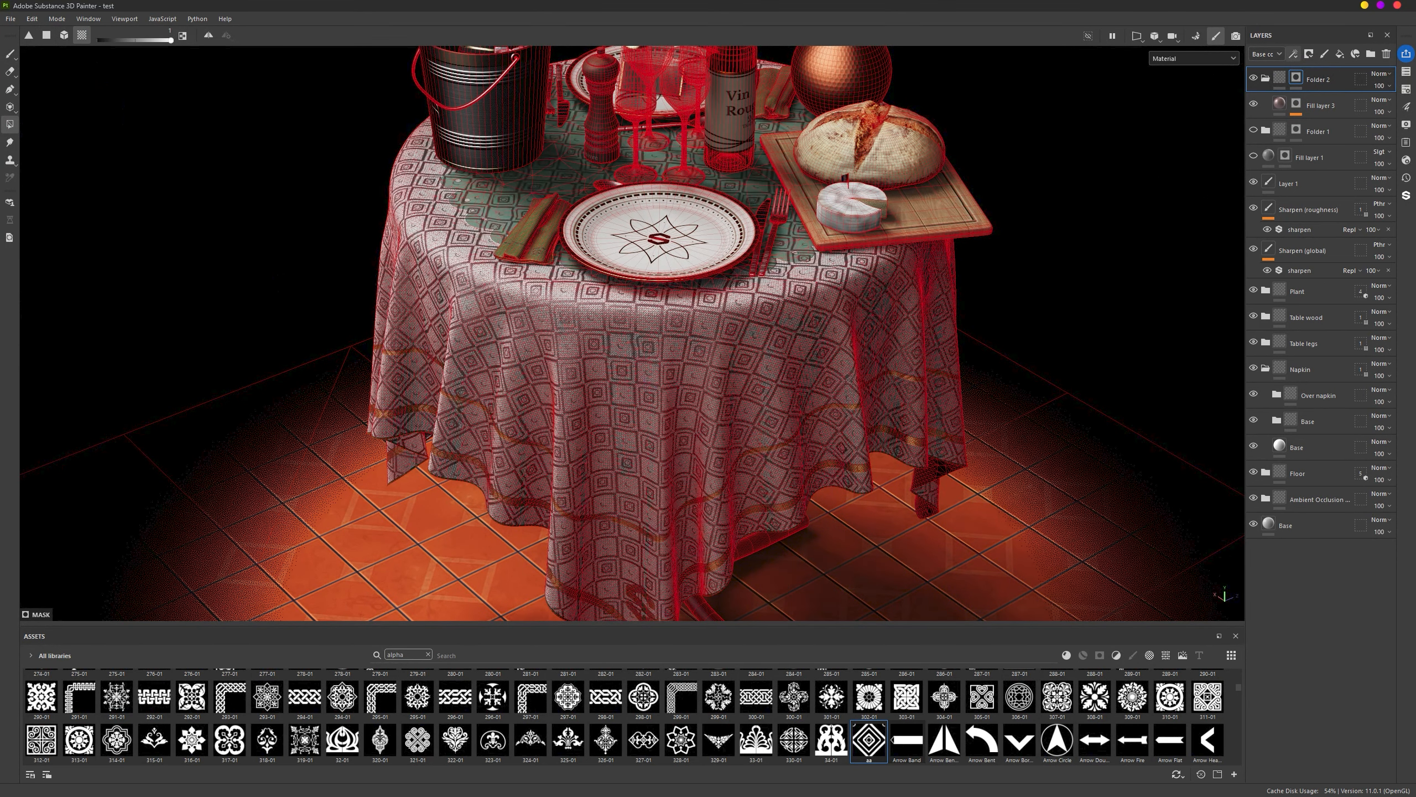
pyautogui.press('1')
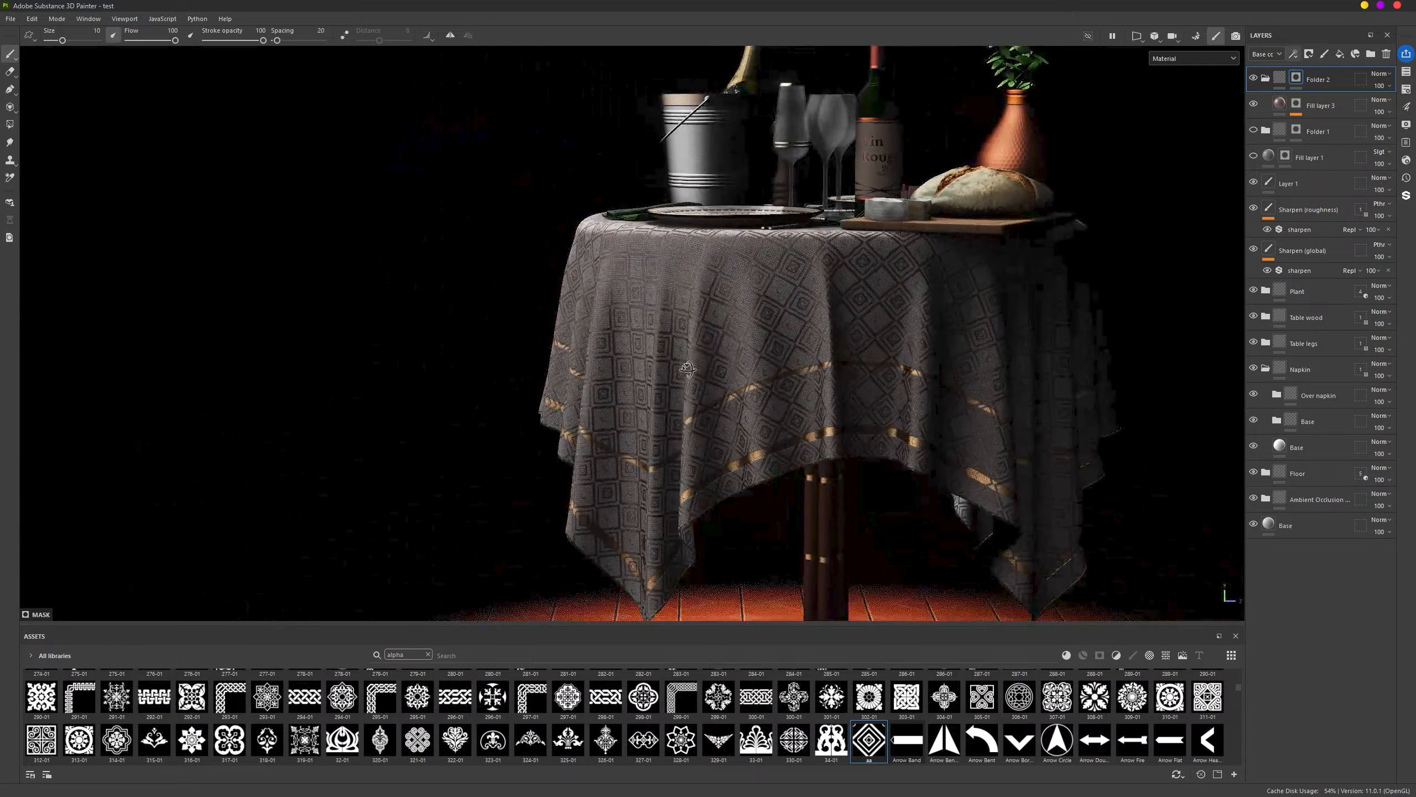